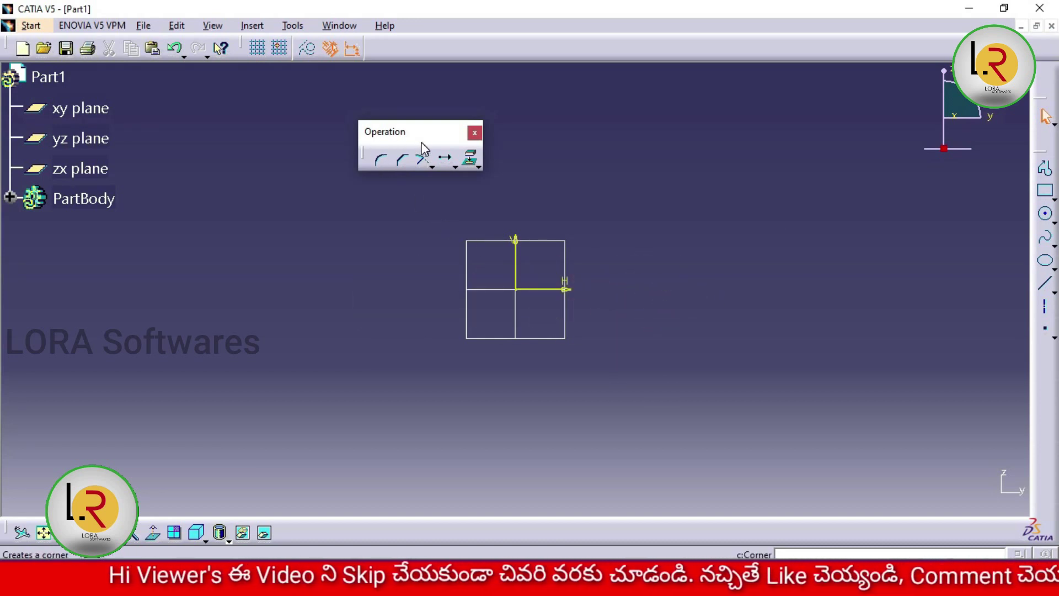
Tear off the Transformation toolbar (mirror, symmetry, translate, rotate, scale, offset) as a floating window.
{"action": "left_click", "coordinate": [431, 165]}
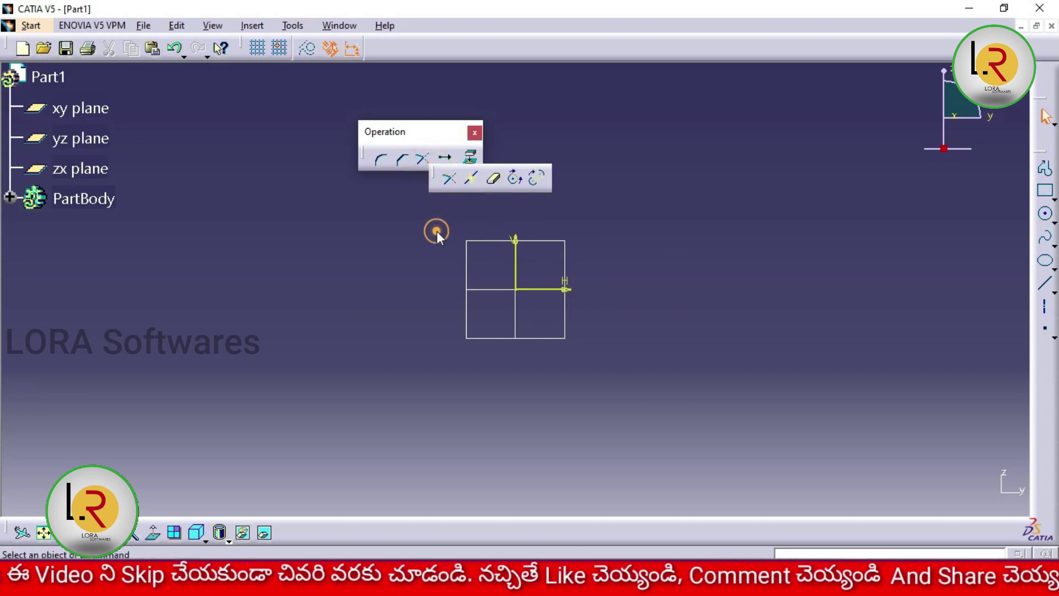
{"action": "left_click", "coordinate": [456, 166]}
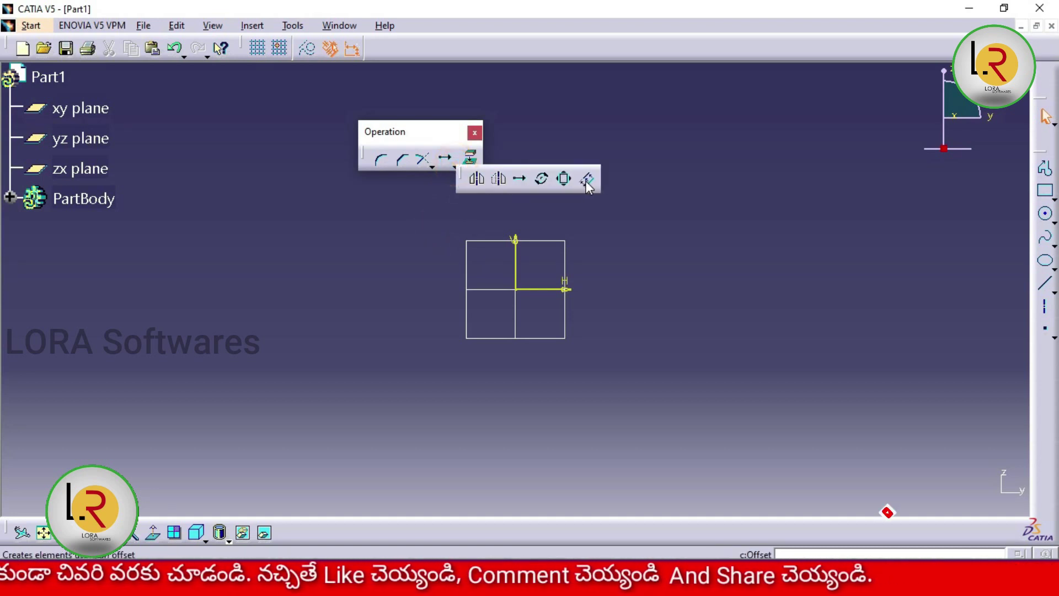
{"action": "left_click", "coordinate": [458, 182]}
{"action": "left_click_drag", "start_coordinate": [635, 134], "coordinate": [640, 138]}
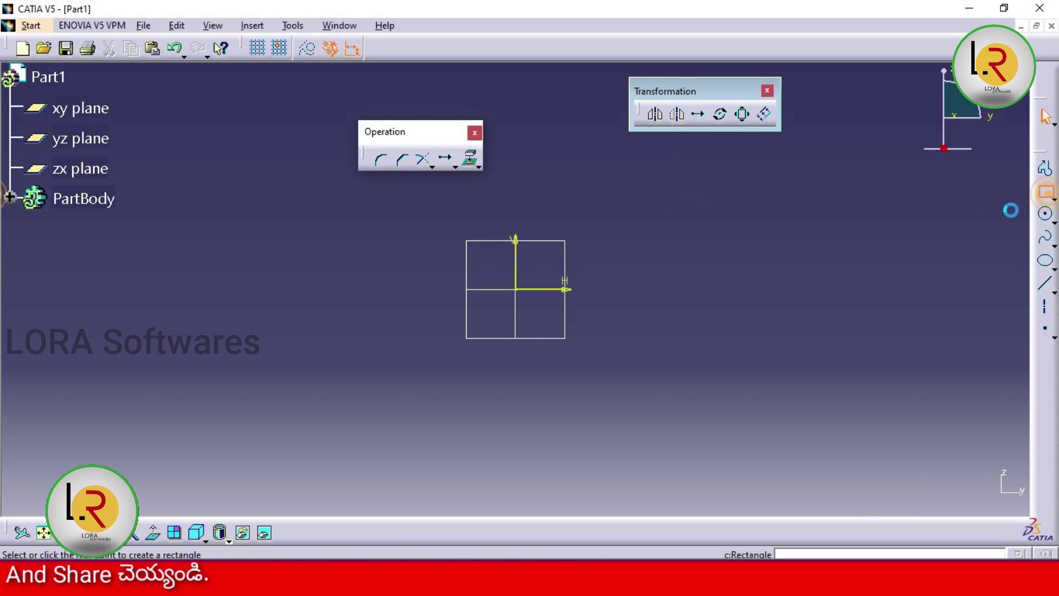
Draw a tall rectangle left of the origin, mirror it across the V axis, and undo the copy.
{"action": "left_click", "coordinate": [267, 220]}
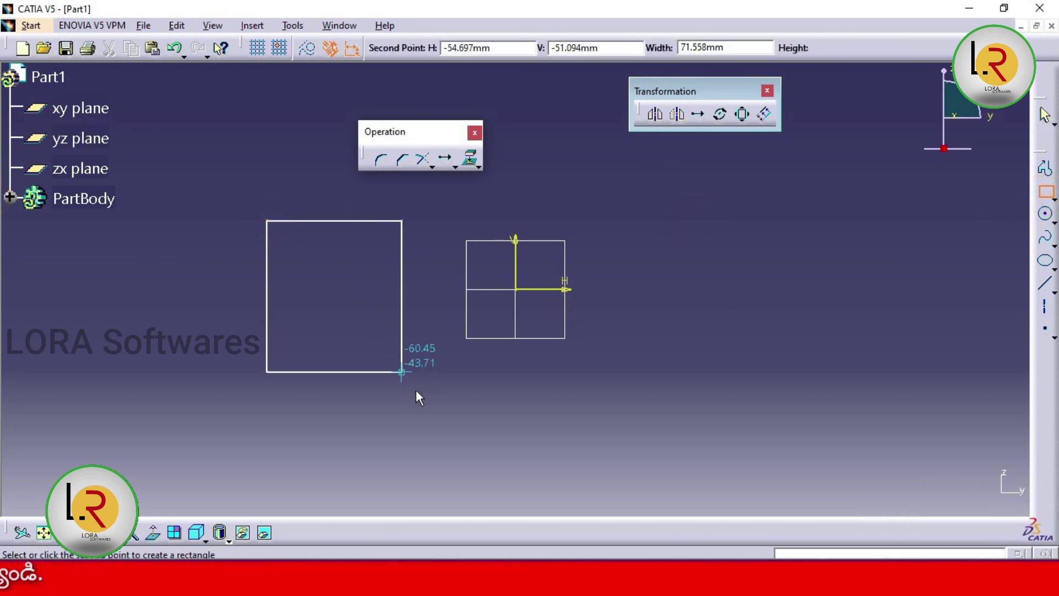
{"action": "left_click", "coordinate": [432, 430]}
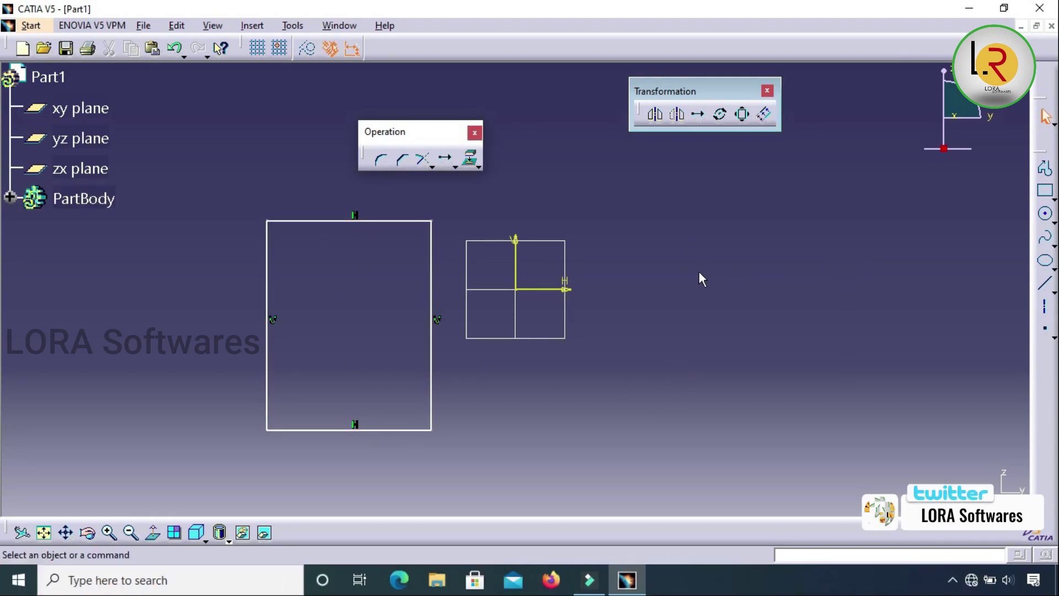
{"action": "left_click", "coordinate": [655, 117]}
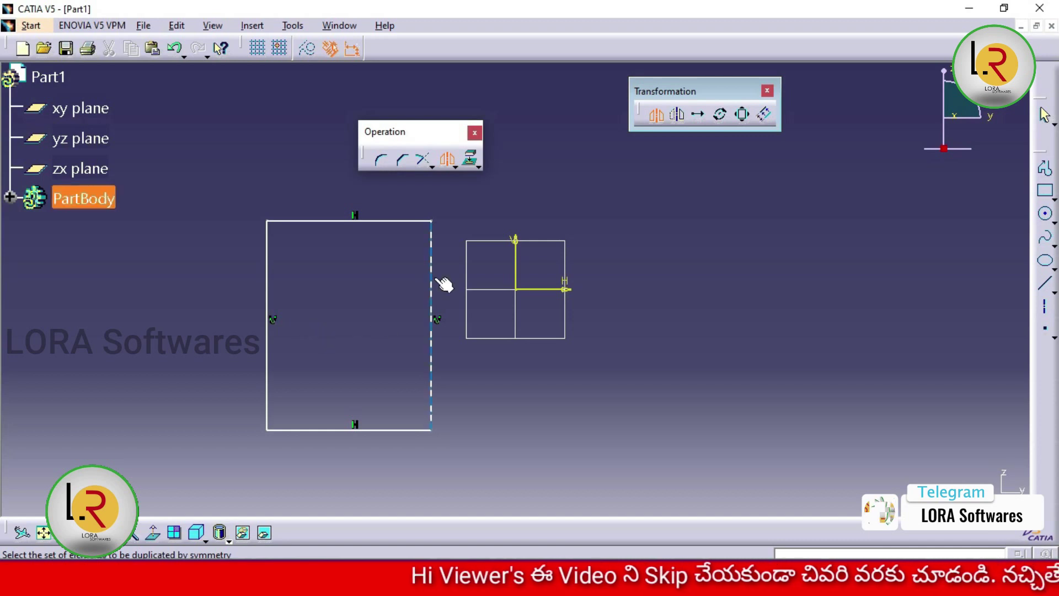
{"action": "left_click", "coordinate": [265, 461]}
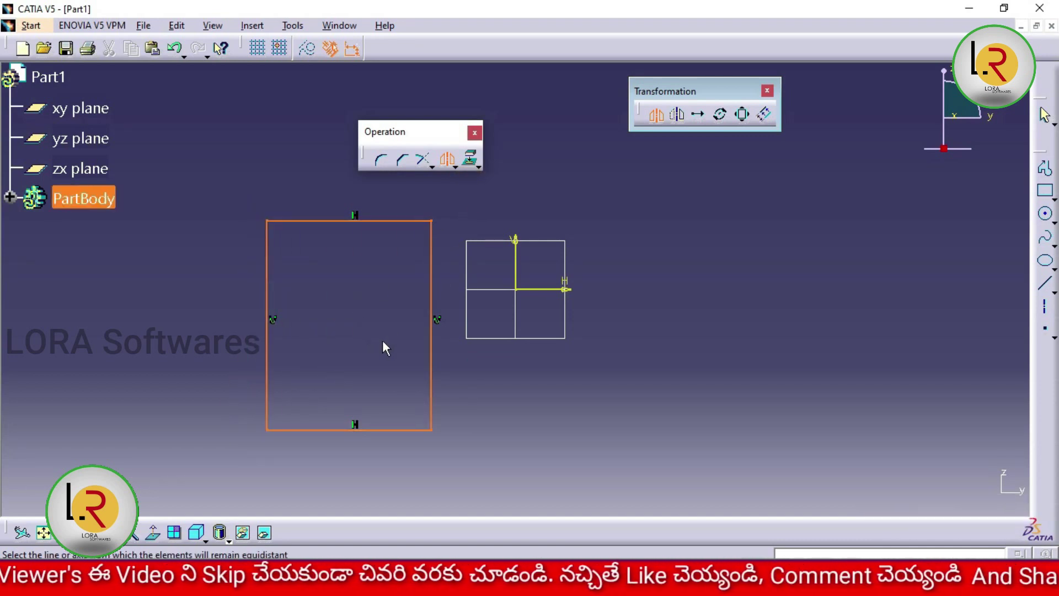
{"action": "left_click", "coordinate": [514, 255]}
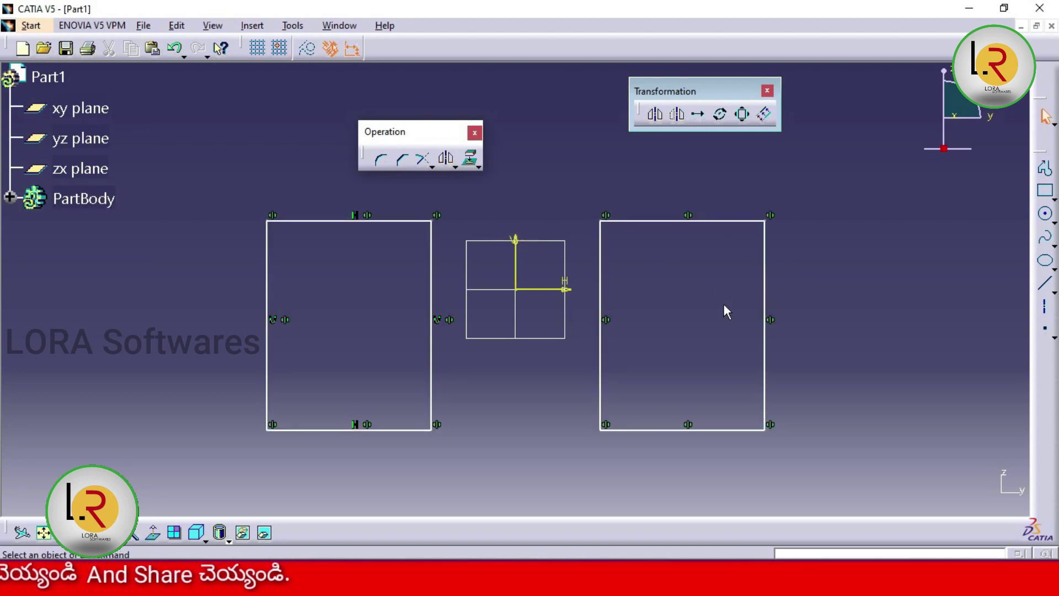
{"action": "key", "text": "ctrl+z"}
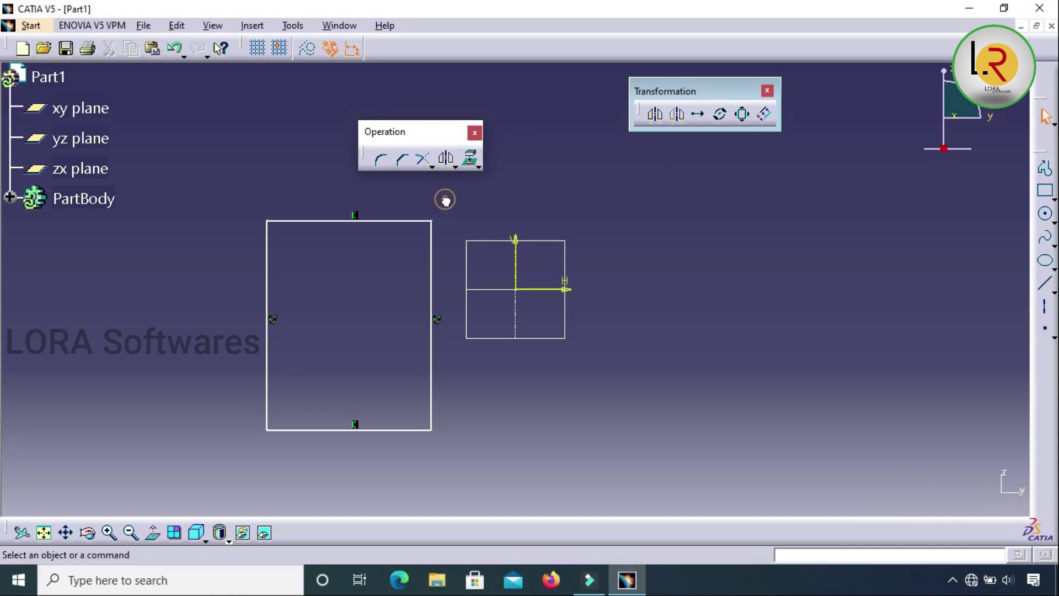
Box-select the rectangle's edges and constraints, mirror them across the V axis again, then undo.
{"action": "left_click_drag", "start_coordinate": [251, 446], "coordinate": [237, 456]}
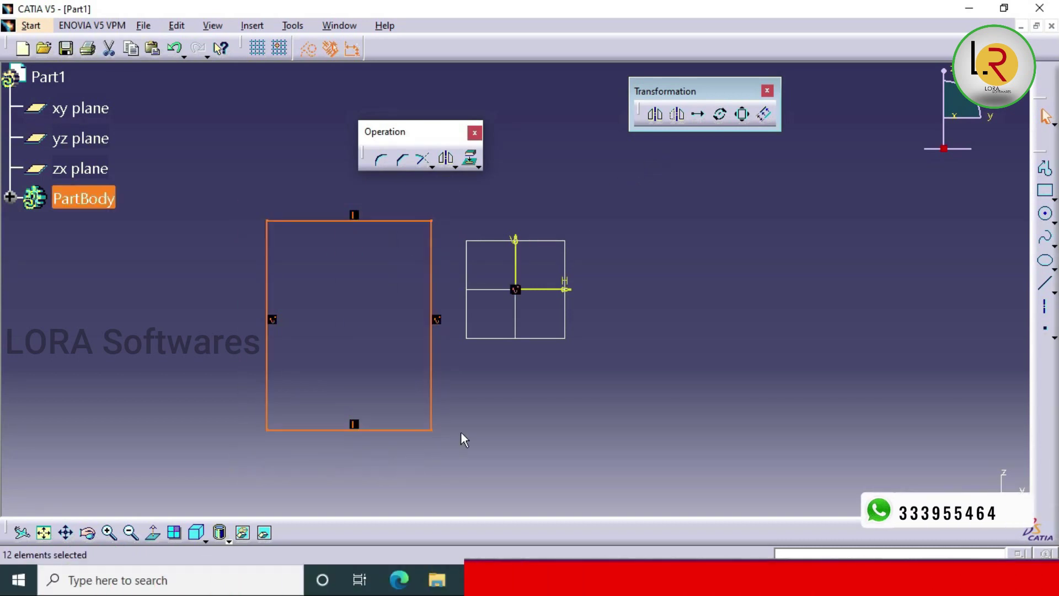
{"action": "left_click", "coordinate": [518, 413]}
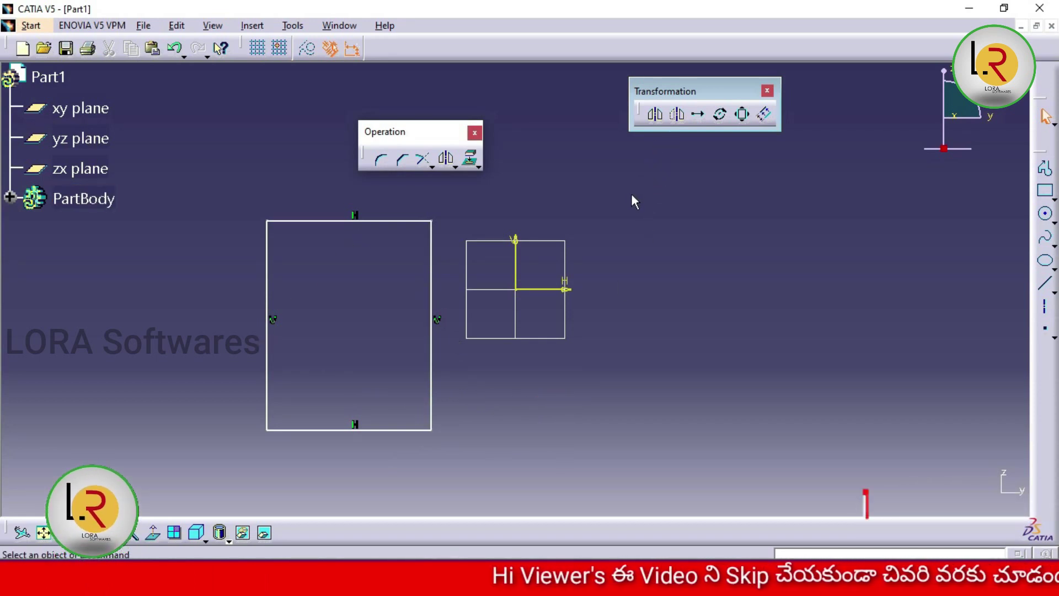
{"action": "left_click_drag", "start_coordinate": [457, 199], "coordinate": [388, 283]}
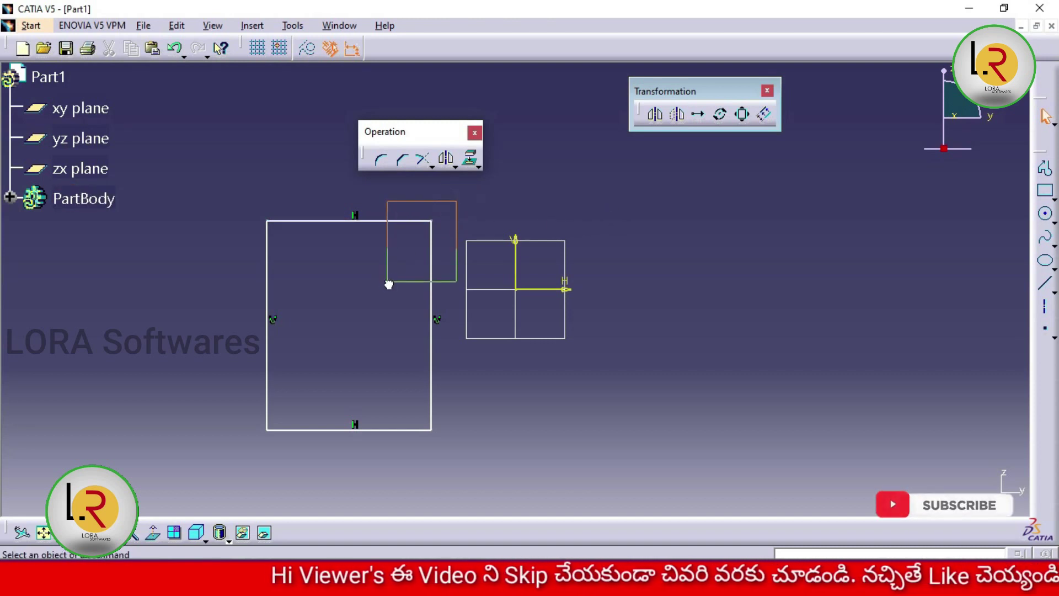
{"action": "left_click", "coordinate": [485, 392]}
{"action": "left_click", "coordinate": [431, 367]}
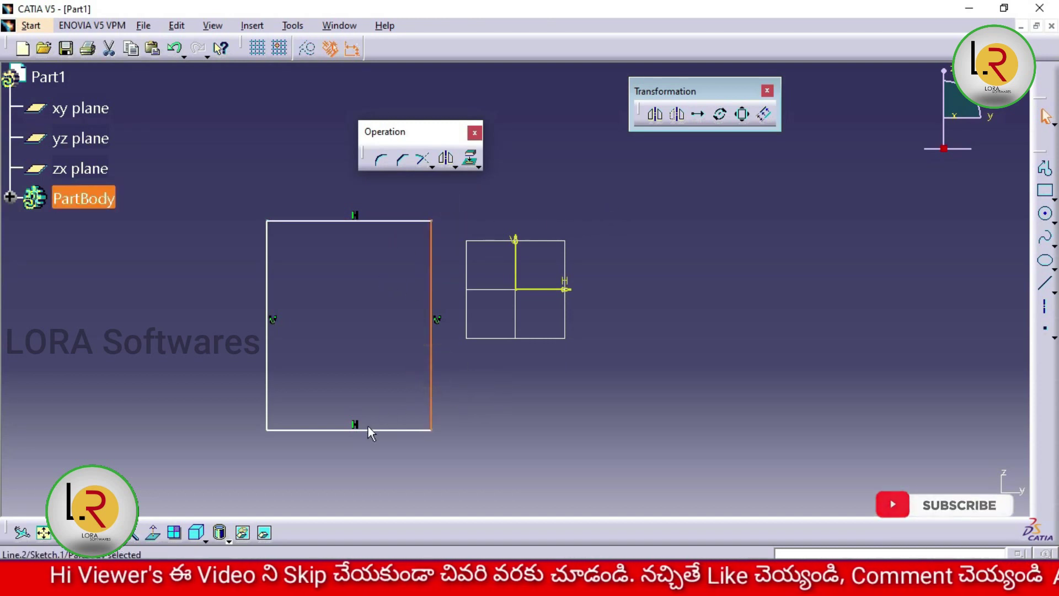
{"action": "left_click", "coordinate": [371, 430]}
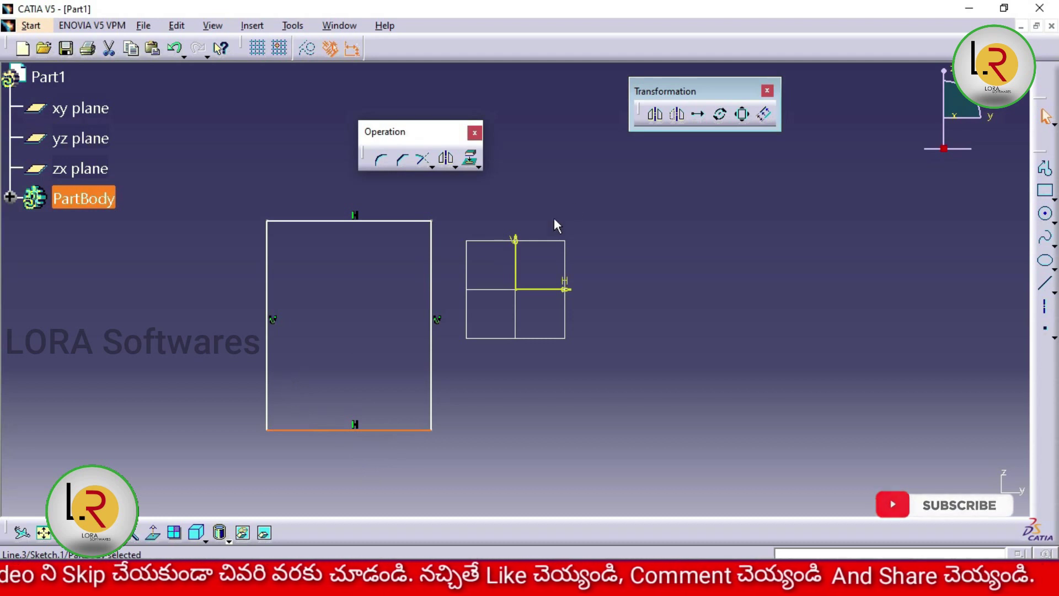
{"action": "left_click", "coordinate": [622, 171]}
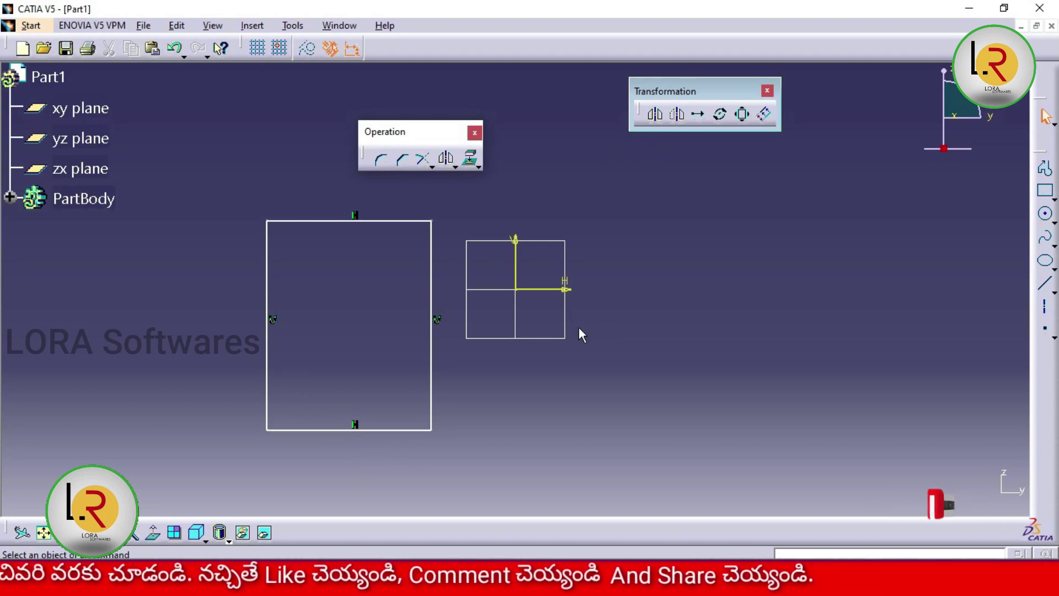
{"action": "left_click_drag", "start_coordinate": [452, 204], "coordinate": [291, 462]}
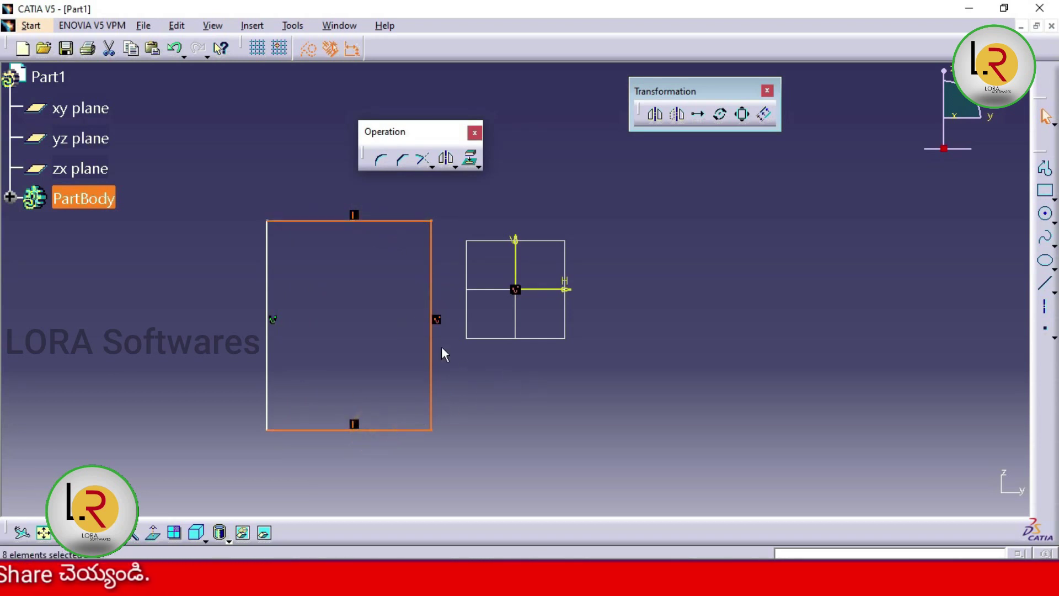
{"action": "left_click", "coordinate": [656, 114]}
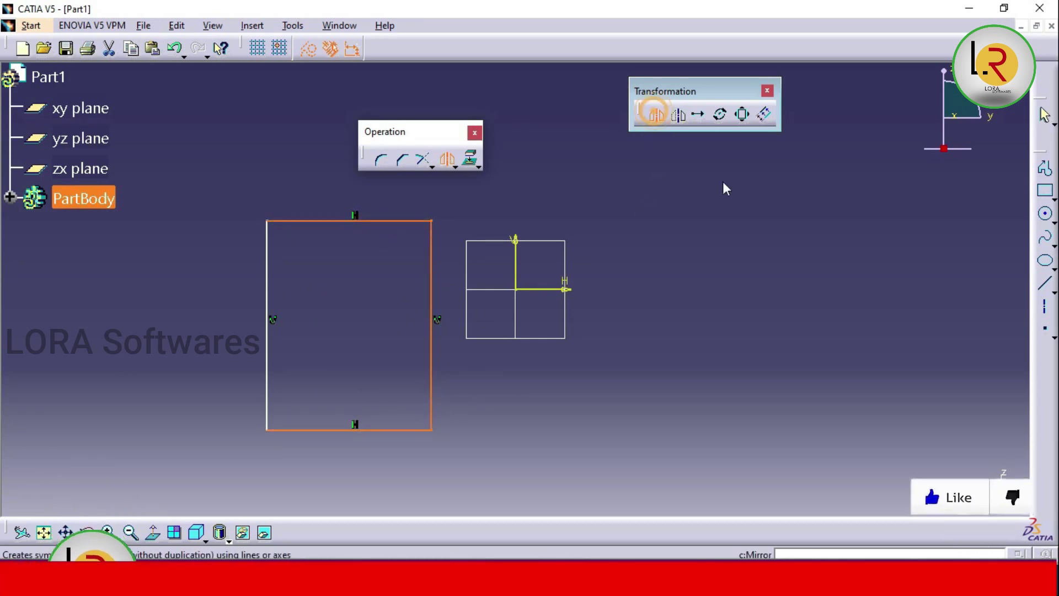
{"action": "left_click", "coordinate": [516, 264]}
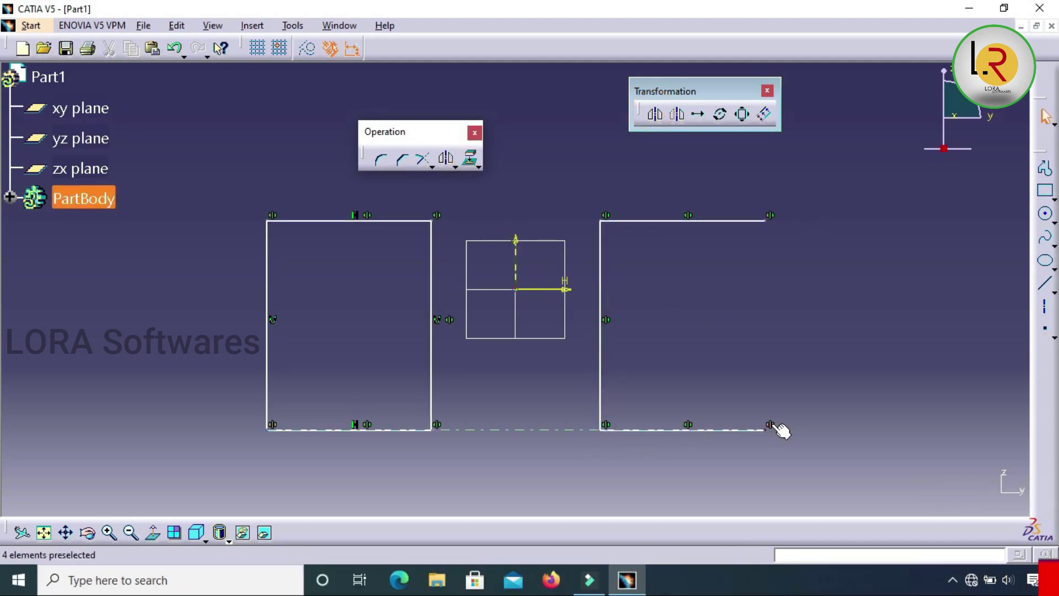
{"action": "key", "text": "ctrl+z"}
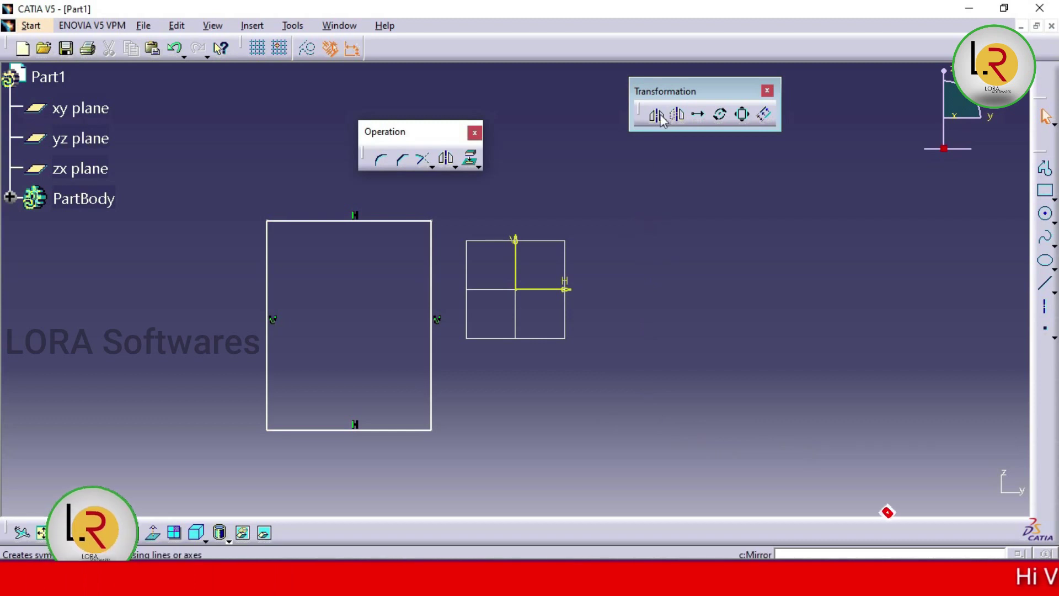
{"action": "left_click", "coordinate": [659, 116]}
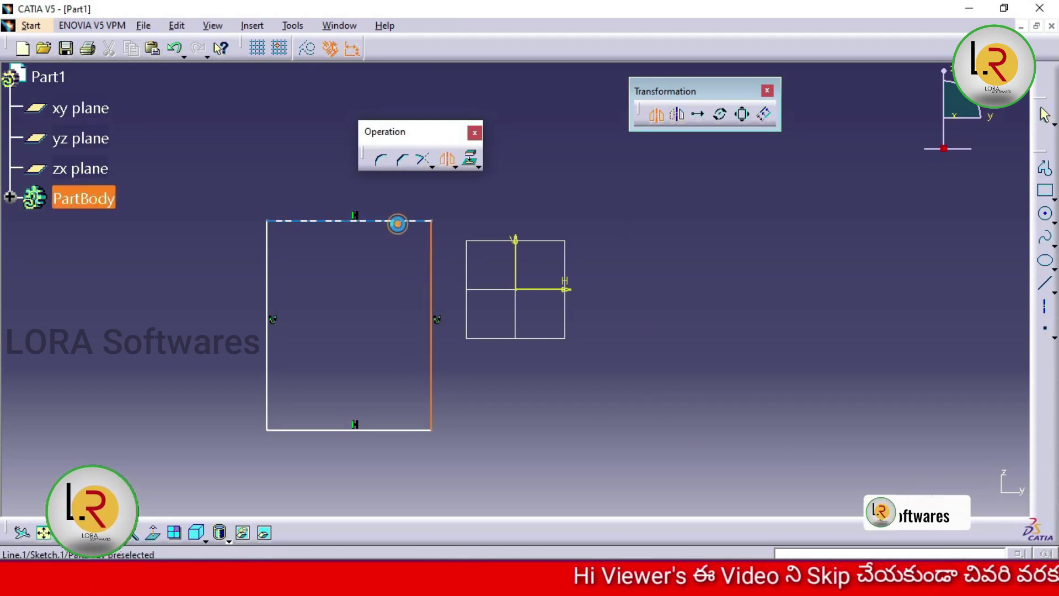
{"action": "left_click", "coordinate": [398, 222]}
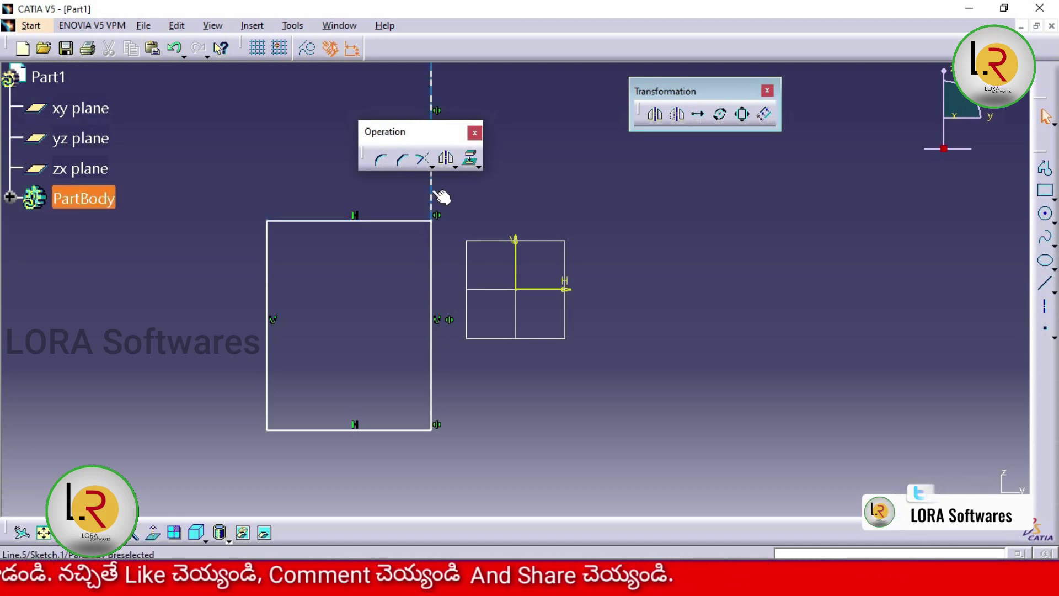
{"action": "key", "text": "ctrl+z"}
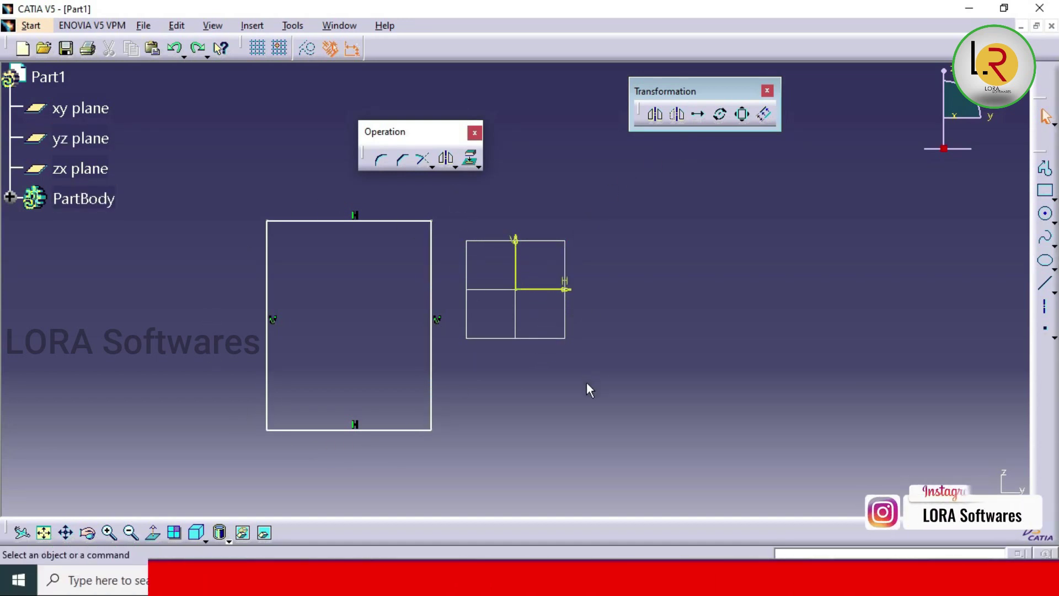
{"action": "middle_click_drag", "start_coordinate": [585, 384], "coordinate": [593, 375]}
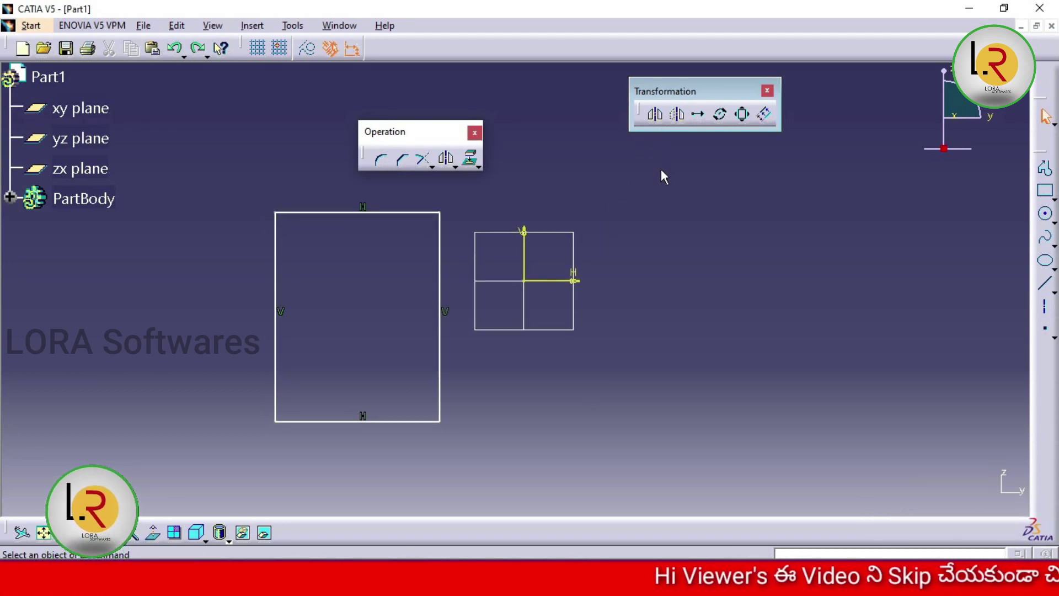
{"action": "middle_click_drag", "start_coordinate": [564, 303], "coordinate": [555, 314]}
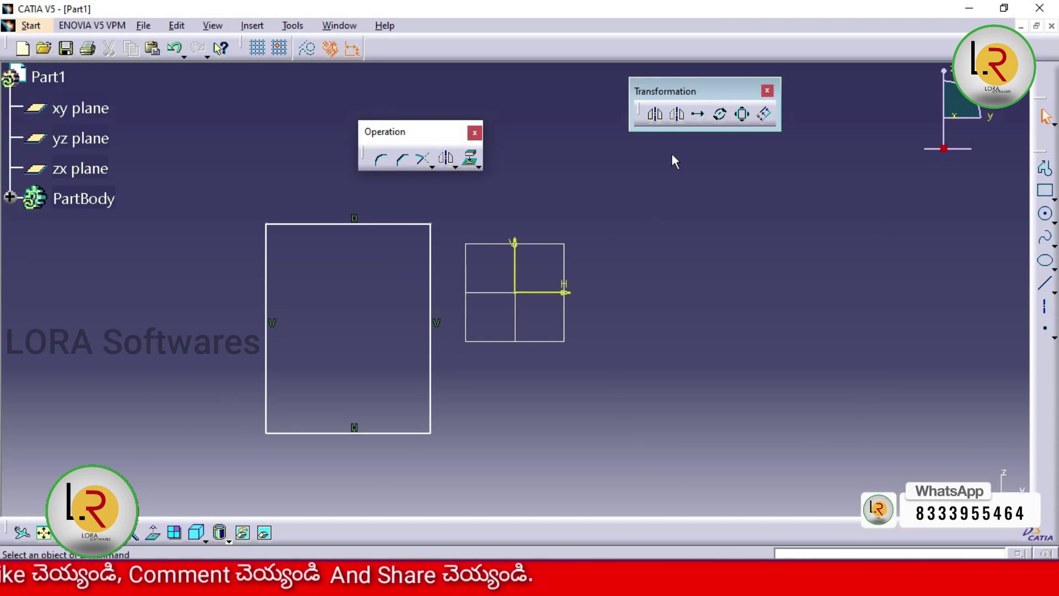
Use Symmetry on the box-selected rectangle about the V axis, moving it right of the origin.
{"action": "left_click", "coordinate": [681, 116]}
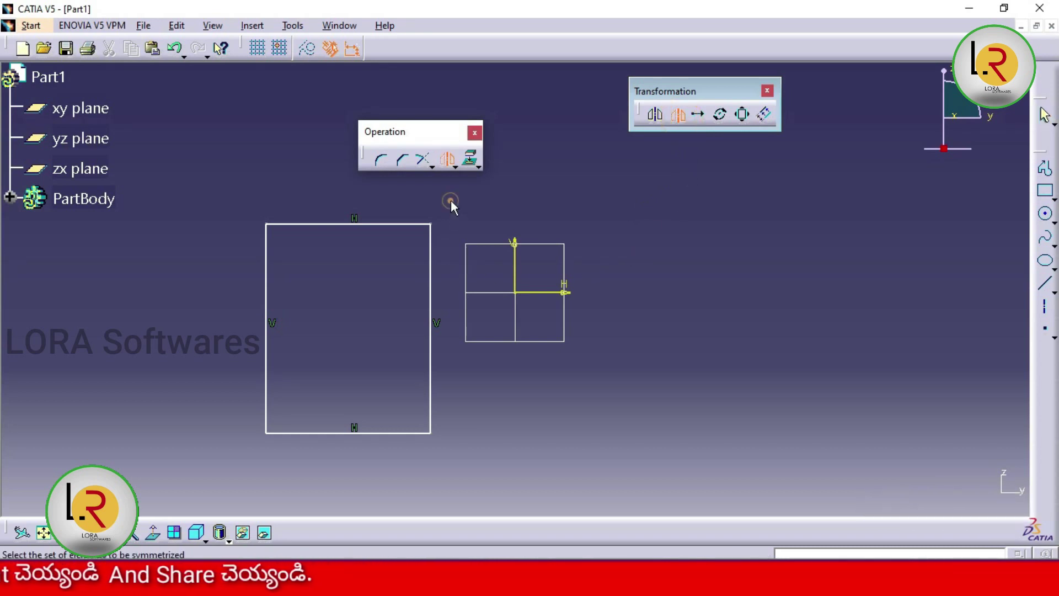
{"action": "left_click_drag", "start_coordinate": [234, 480], "coordinate": [235, 479]}
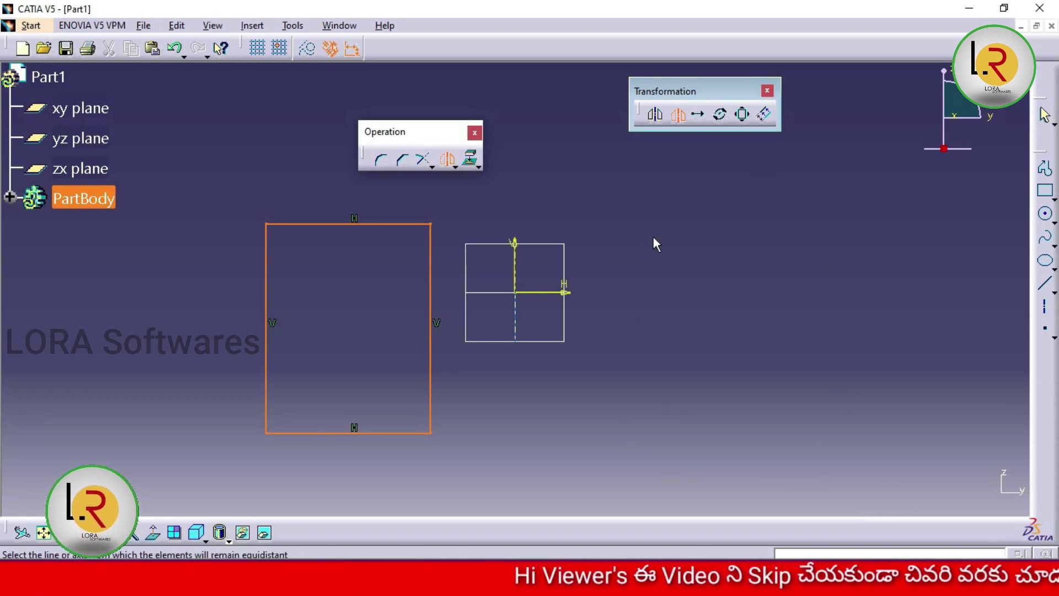
{"action": "left_click", "coordinate": [515, 267]}
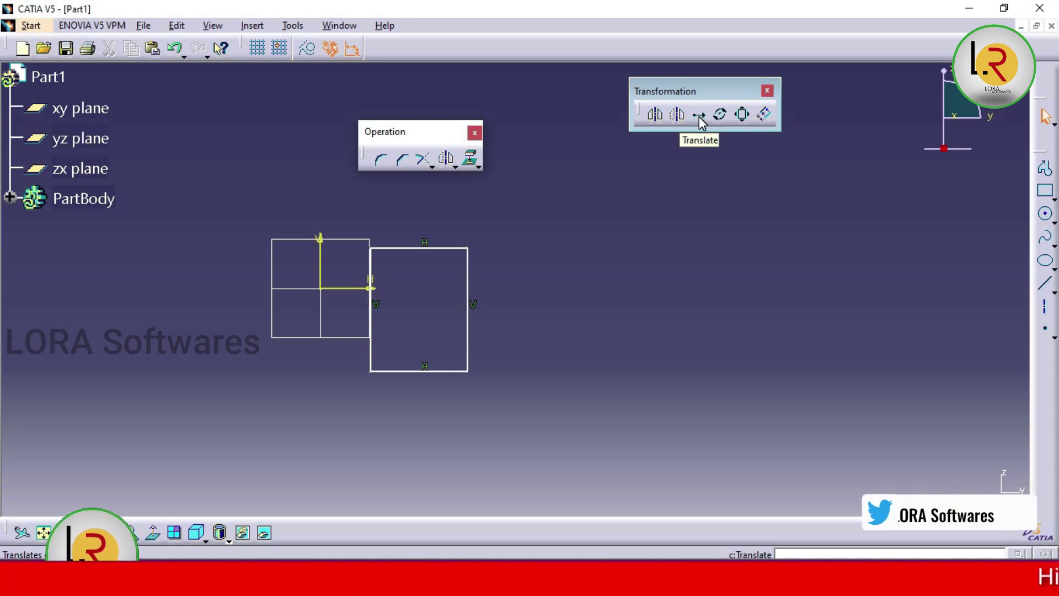
Translate the rectangle about 180 mm further right from its corner with Duplicate mode off.
{"action": "left_click", "coordinate": [699, 115]}
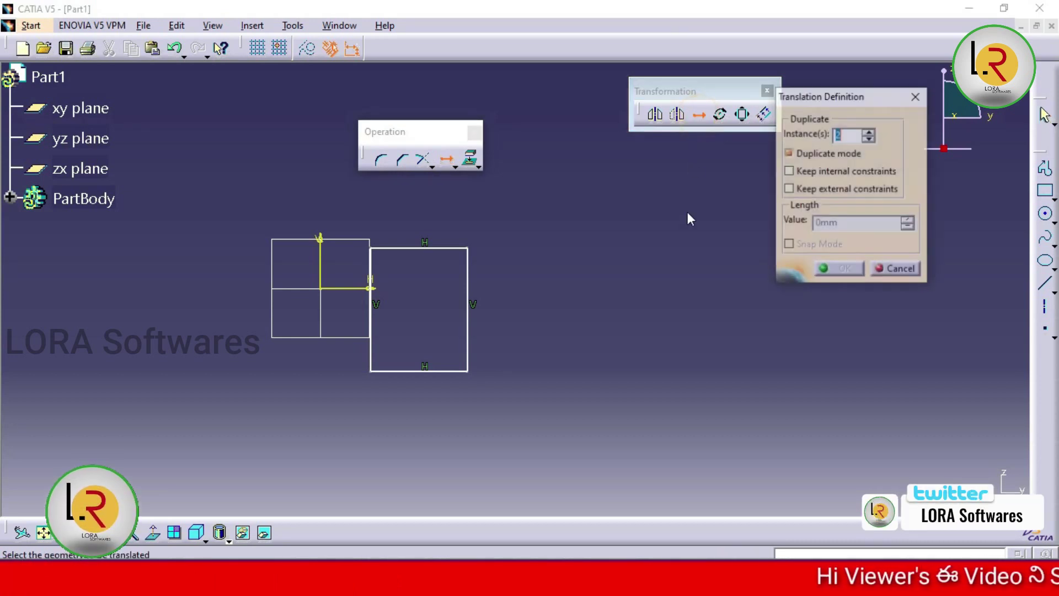
{"action": "left_click_drag", "start_coordinate": [496, 217], "coordinate": [345, 414]}
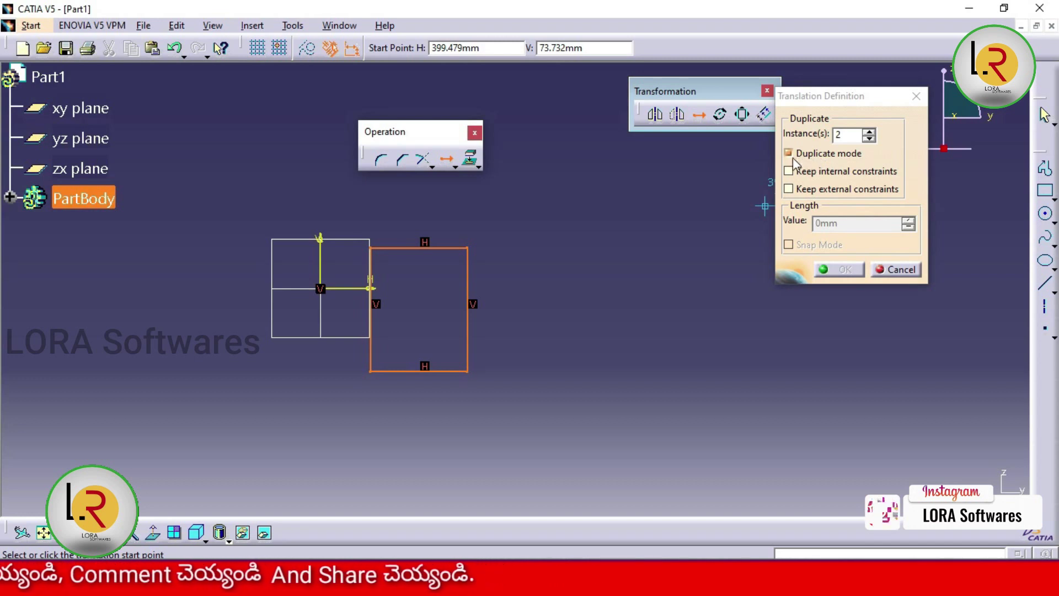
{"action": "left_click", "coordinate": [788, 156]}
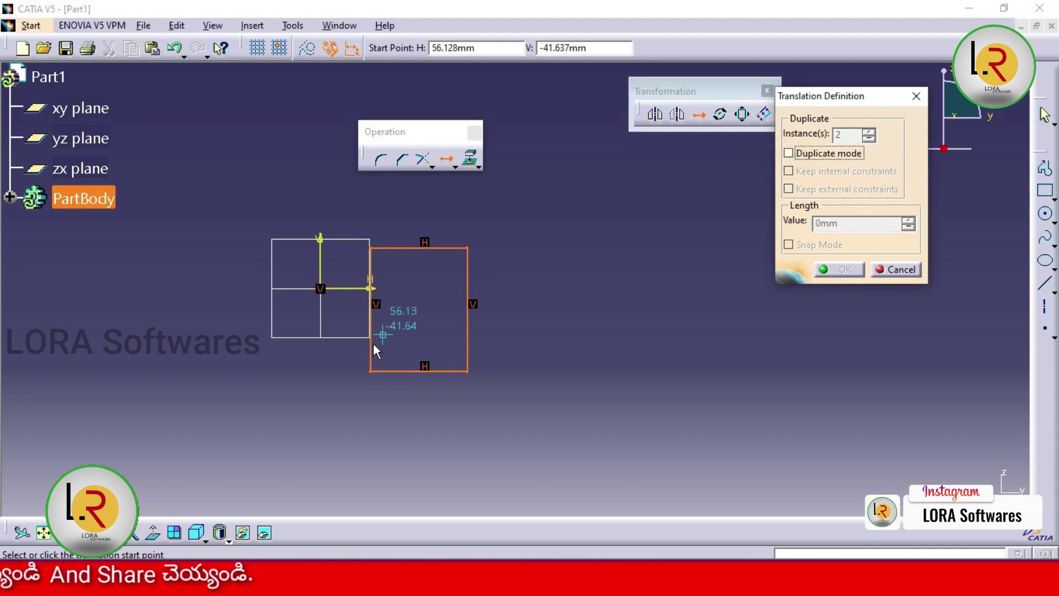
{"action": "left_click", "coordinate": [371, 373]}
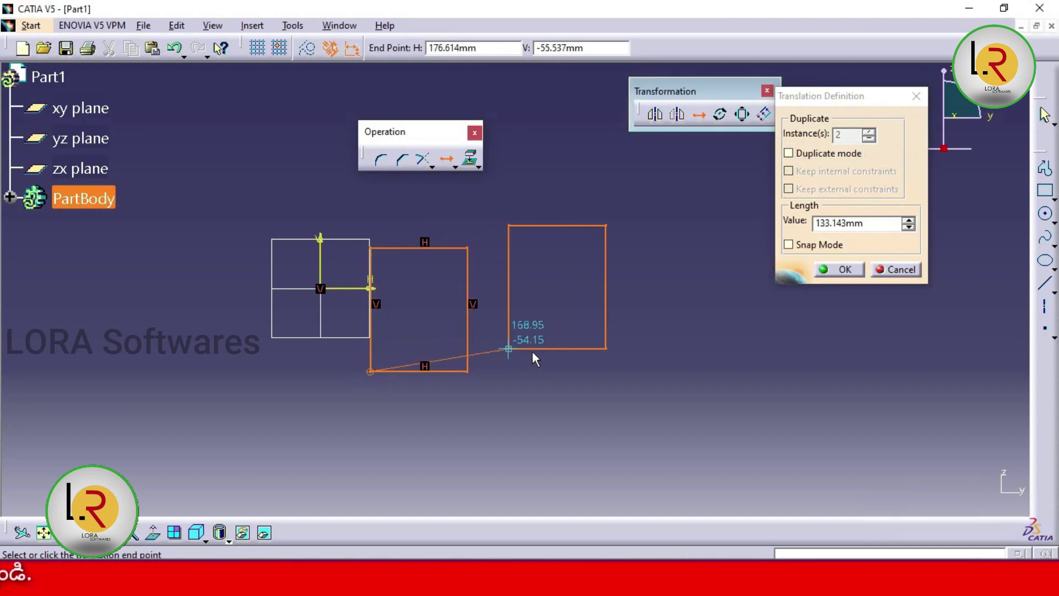
{"action": "left_click", "coordinate": [568, 366]}
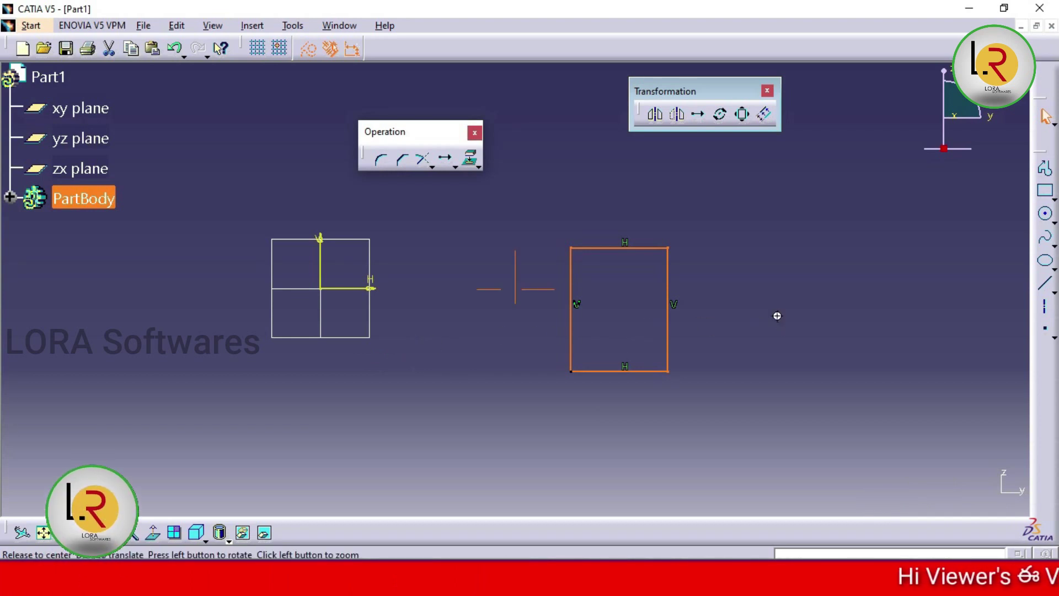
Translate the rectangle from its corner into two horizontal copies at 150 mm length.
{"action": "middle_click_drag", "start_coordinate": [777, 316], "coordinate": [431, 346]}
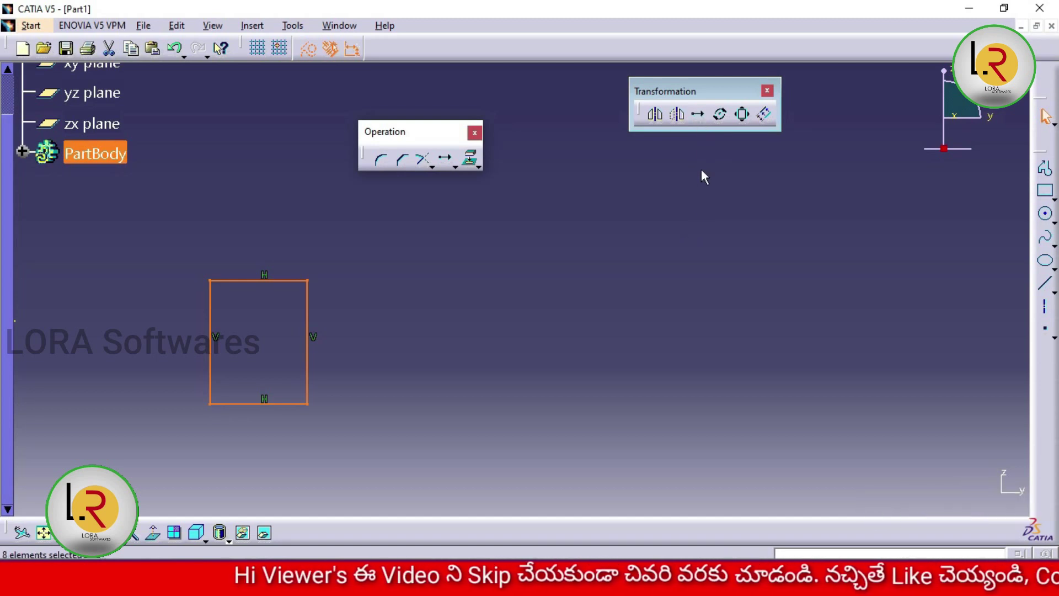
{"action": "left_click", "coordinate": [698, 114]}
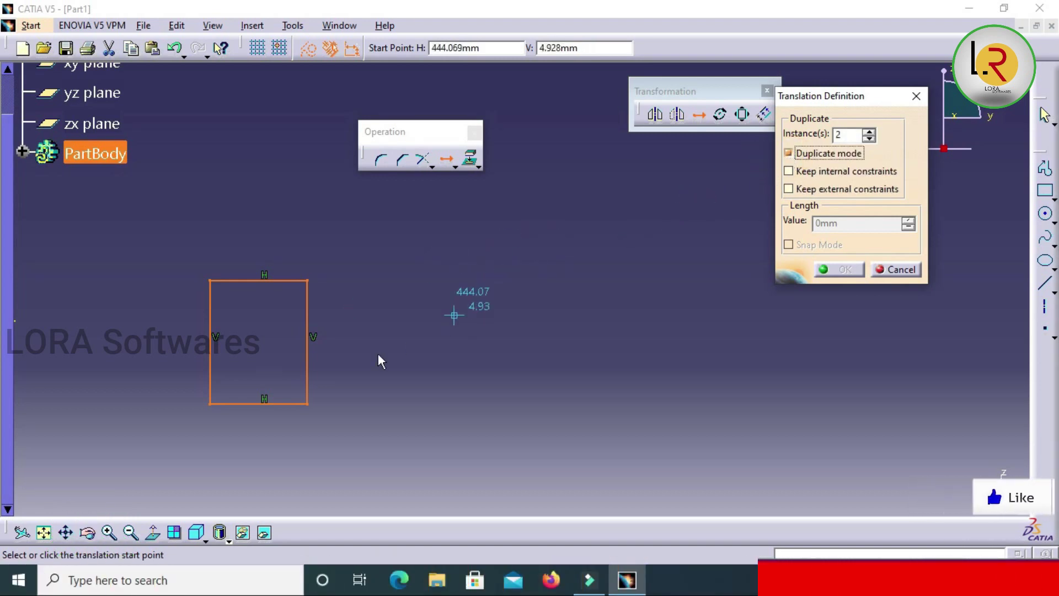
{"action": "left_click", "coordinate": [211, 404]}
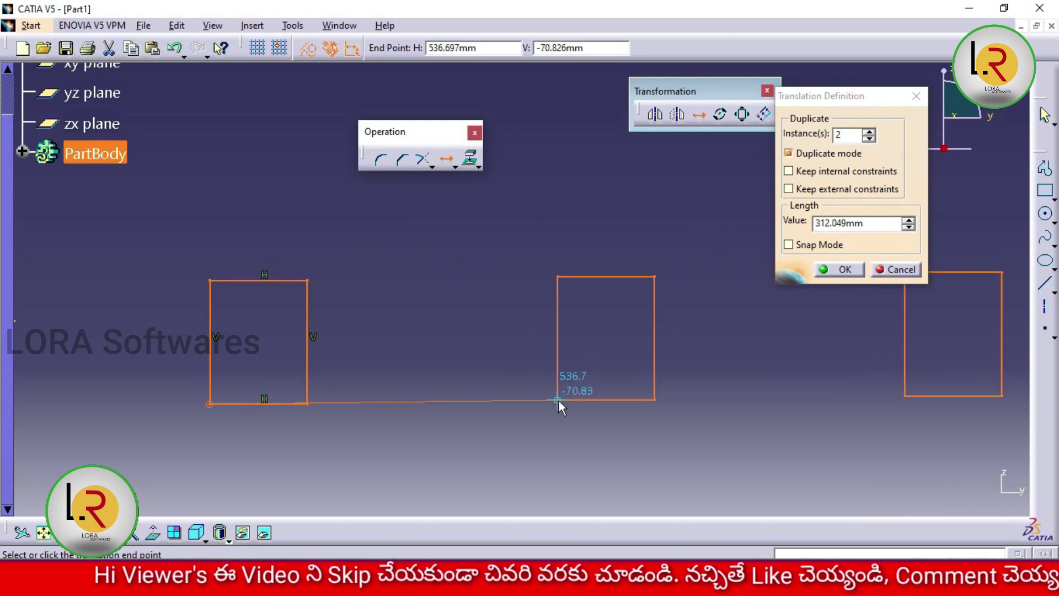
{"action": "double_click", "coordinate": [863, 223]}
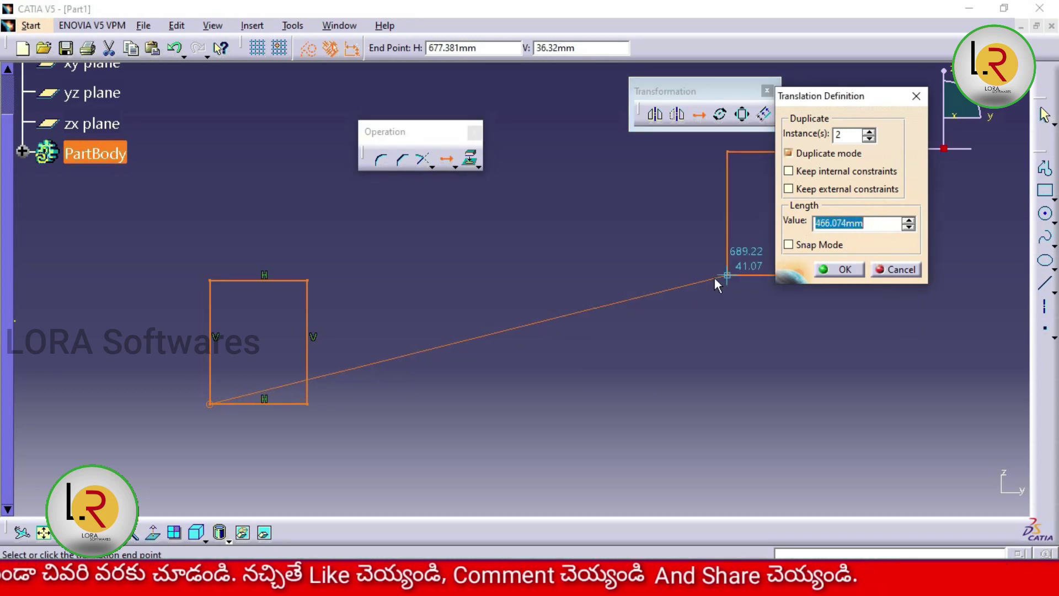
{"action": "type", "text": "150"}
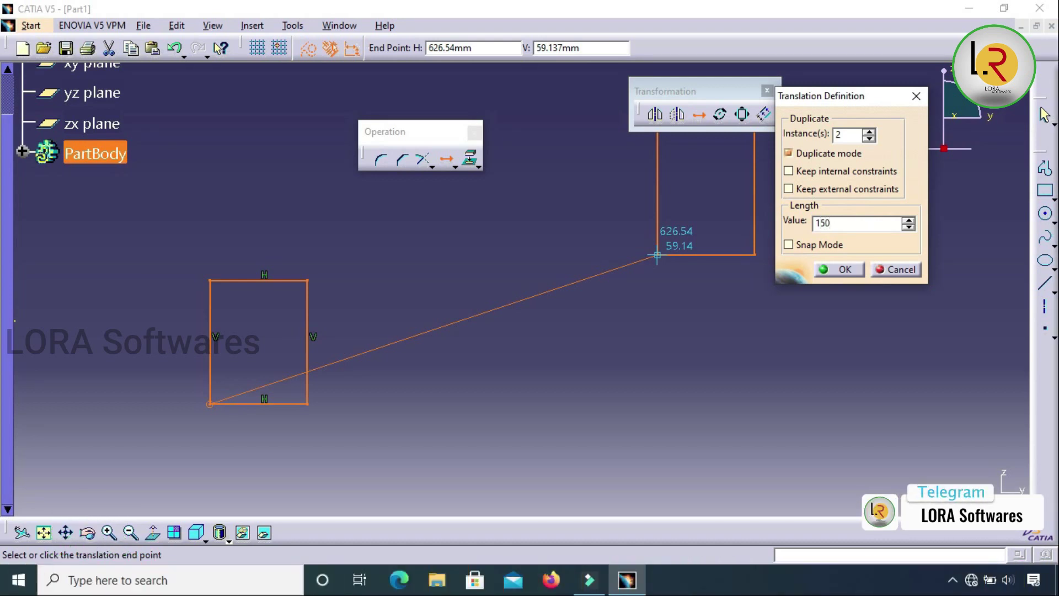
{"action": "key", "text": "Return"}
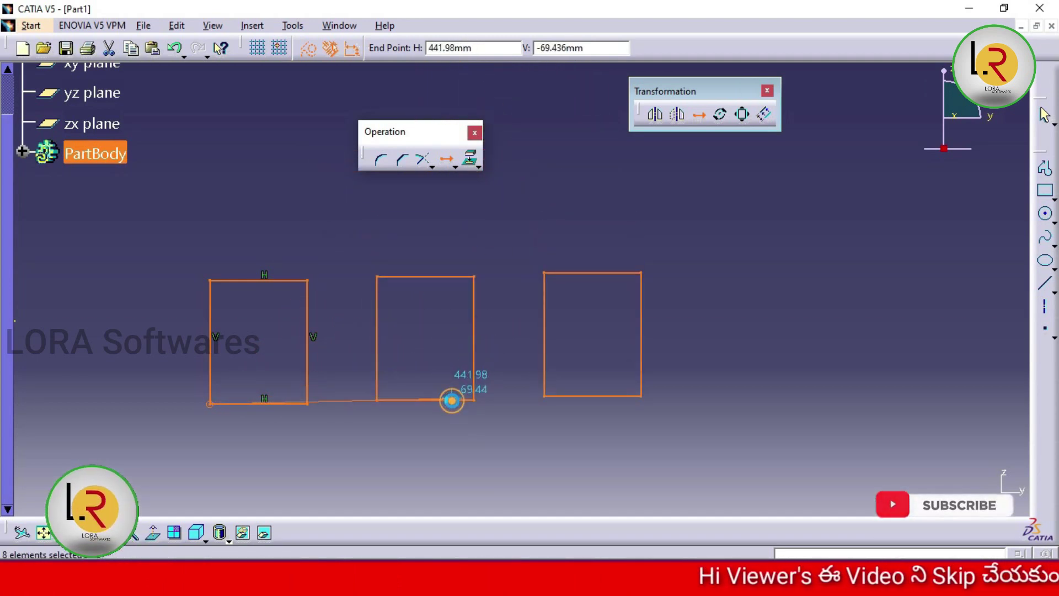
{"action": "left_click", "coordinate": [452, 400]}
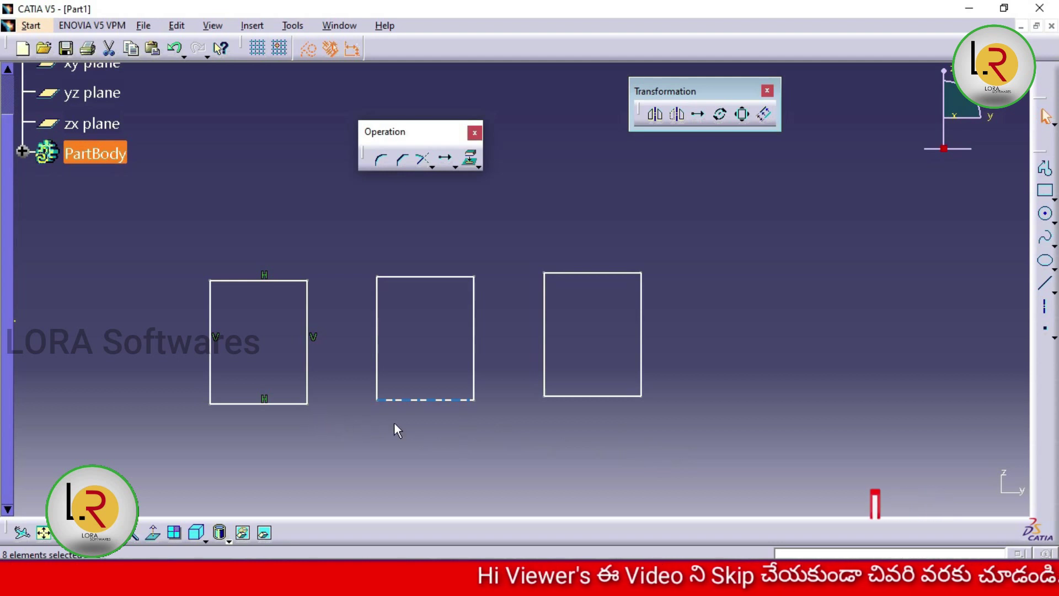
Translate a copy of the third rectangle from its bottom-left corner far to the right.
{"action": "middle_click_drag", "start_coordinate": [684, 419], "coordinate": [585, 342]}
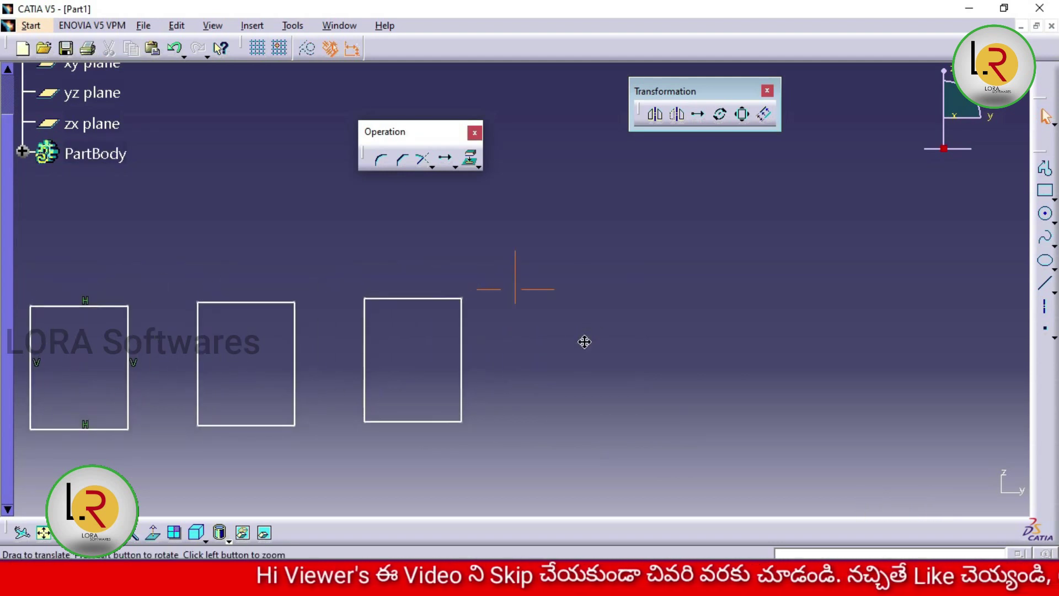
{"action": "left_click_drag", "start_coordinate": [504, 277], "coordinate": [348, 449]}
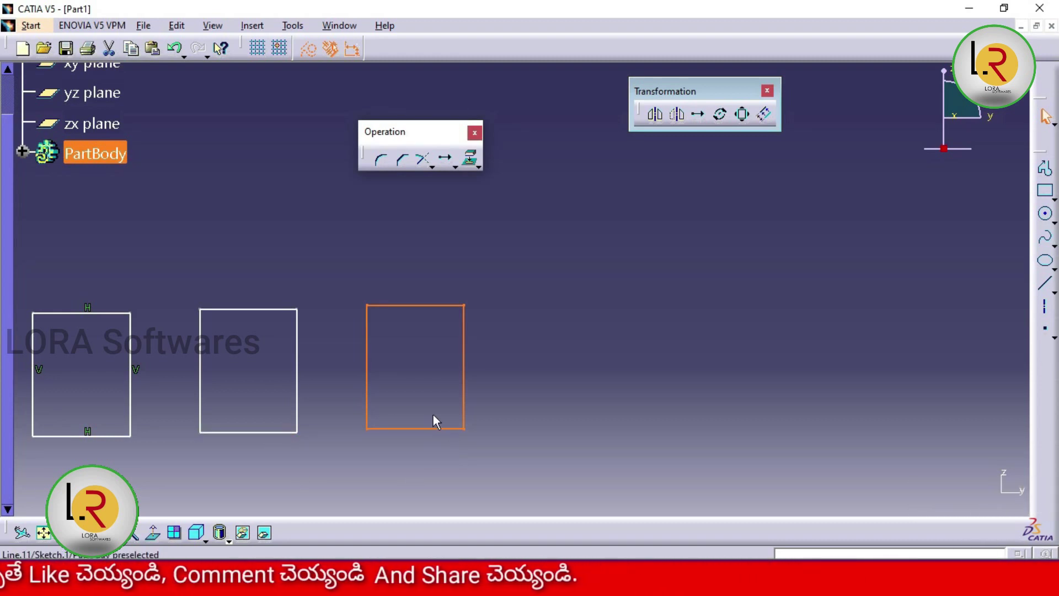
{"action": "left_click", "coordinate": [698, 115]}
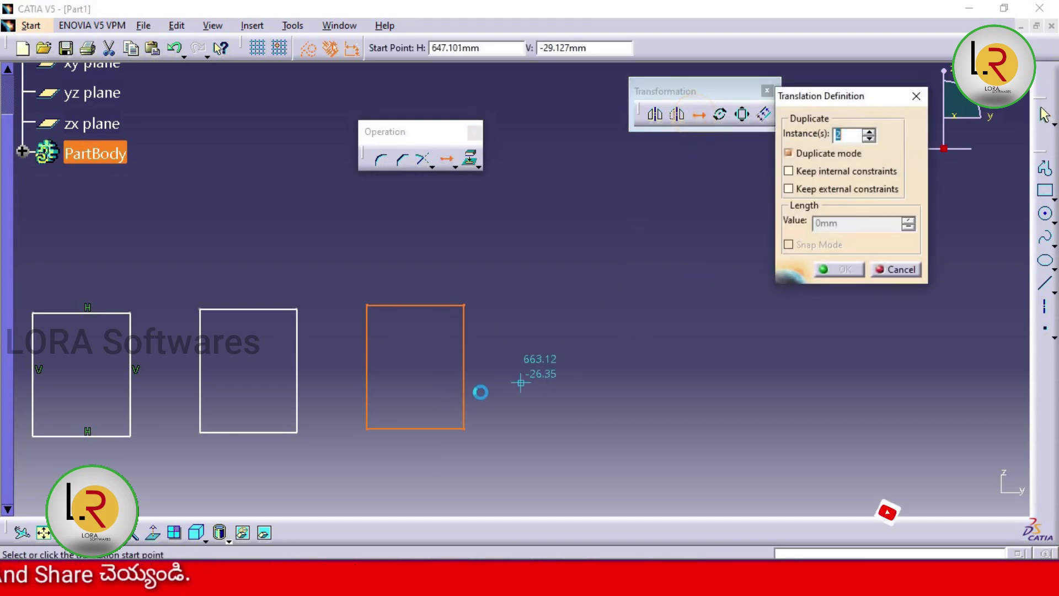
{"action": "left_click", "coordinate": [367, 429]}
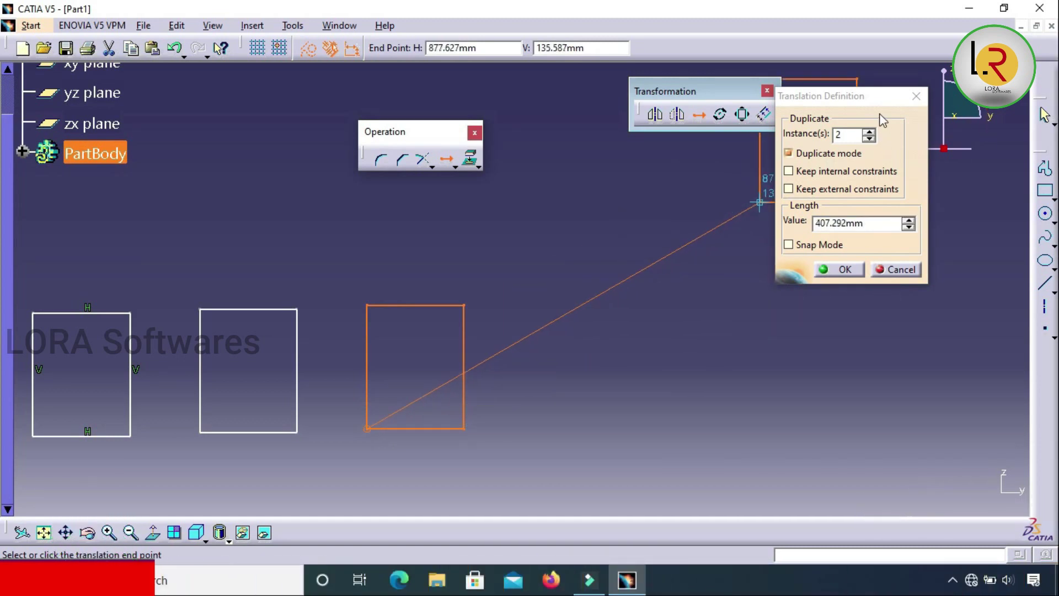
{"action": "left_click_drag", "start_coordinate": [870, 102], "coordinate": [829, 177]}
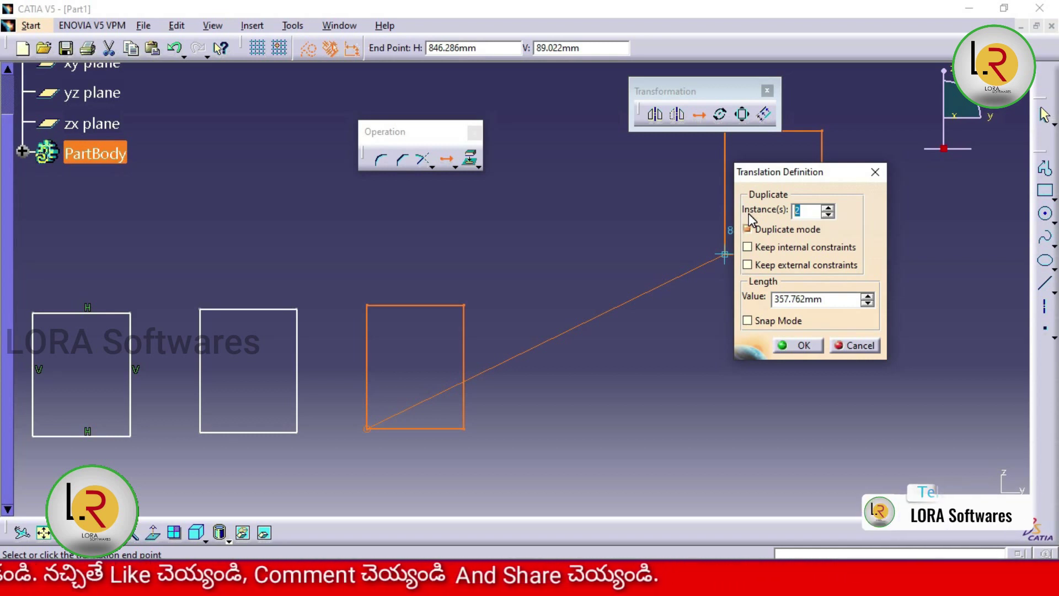
{"action": "left_click", "coordinate": [800, 210]}
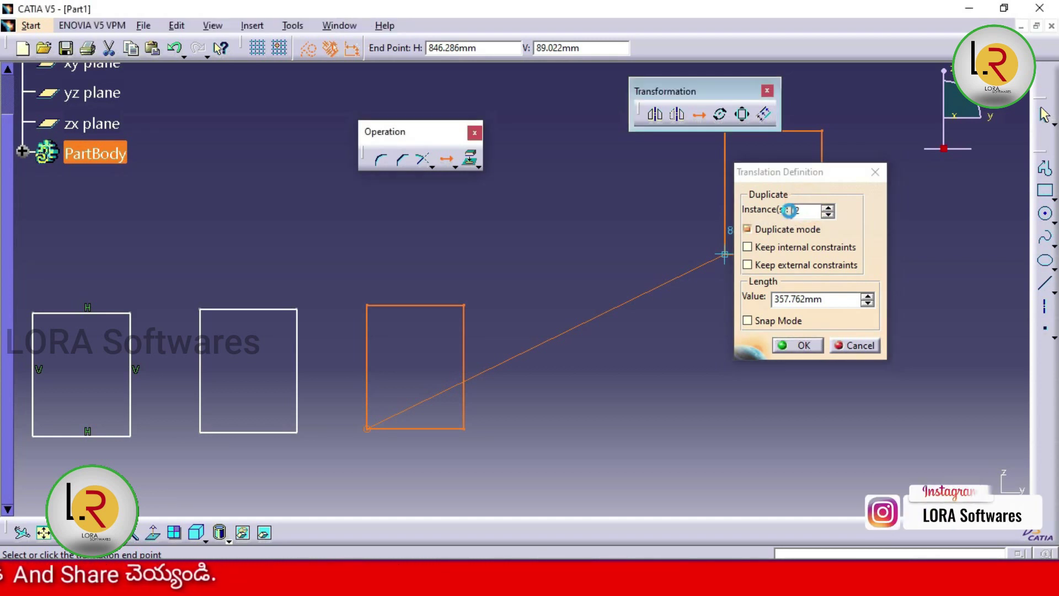
{"action": "key", "text": "Return"}
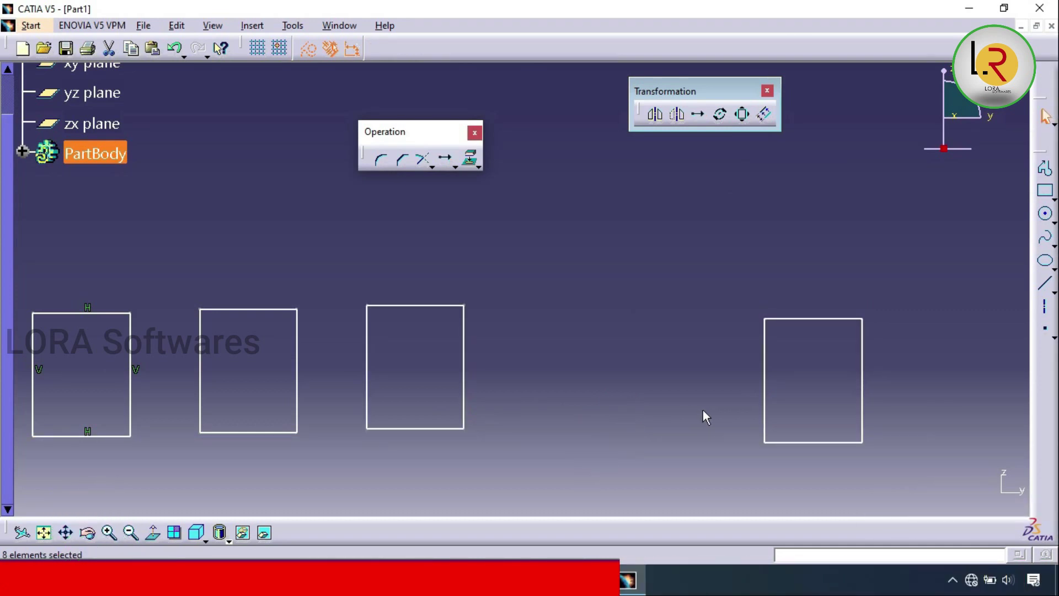
Preview a 999-instance translation of the third rectangle, then cancel it with Escape.
{"action": "middle_click_drag", "start_coordinate": [714, 391], "coordinate": [580, 366]}
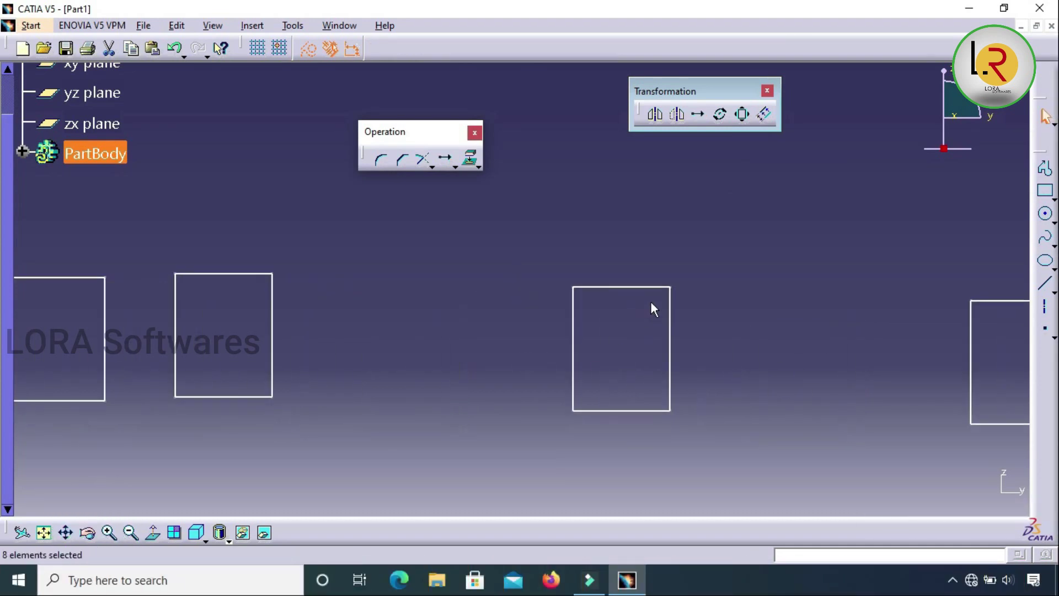
{"action": "mouse_move", "coordinate": [653, 307]}
{"action": "middle_mouse_down"}
{"action": "mouse_move", "coordinate": [630, 344]}
{"action": "mouse_move", "coordinate": [647, 462]}
{"action": "middle_mouse_up"}
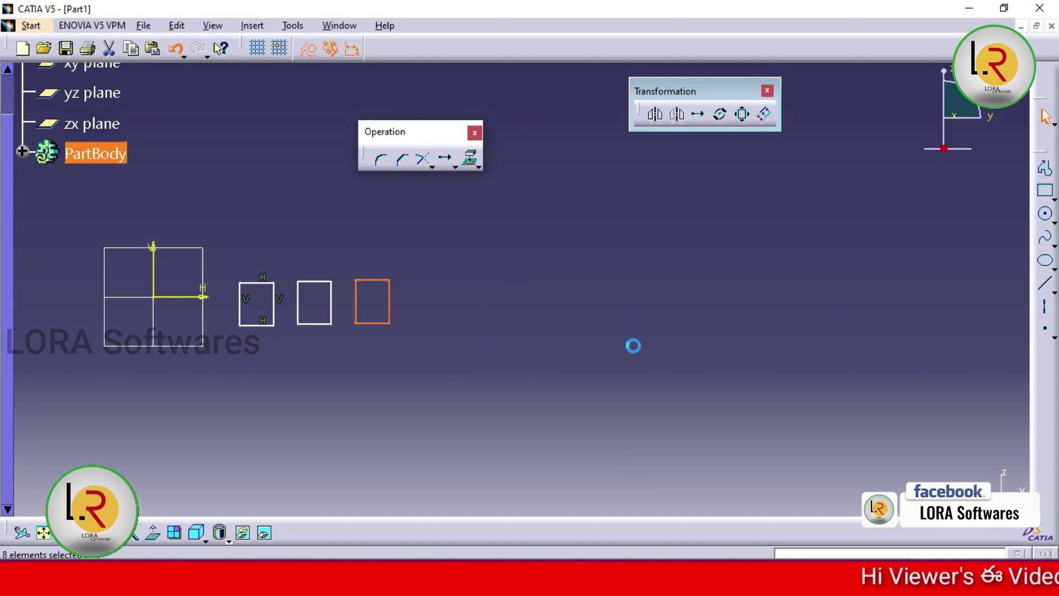
{"action": "mouse_move", "coordinate": [469, 357]}
{"action": "middle_mouse_down"}
{"action": "mouse_move", "coordinate": [653, 381]}
{"action": "mouse_move", "coordinate": [696, 327]}
{"action": "mouse_move", "coordinate": [688, 245]}
{"action": "middle_mouse_up"}
{"action": "left_click_drag", "start_coordinate": [693, 201], "coordinate": [516, 397]}
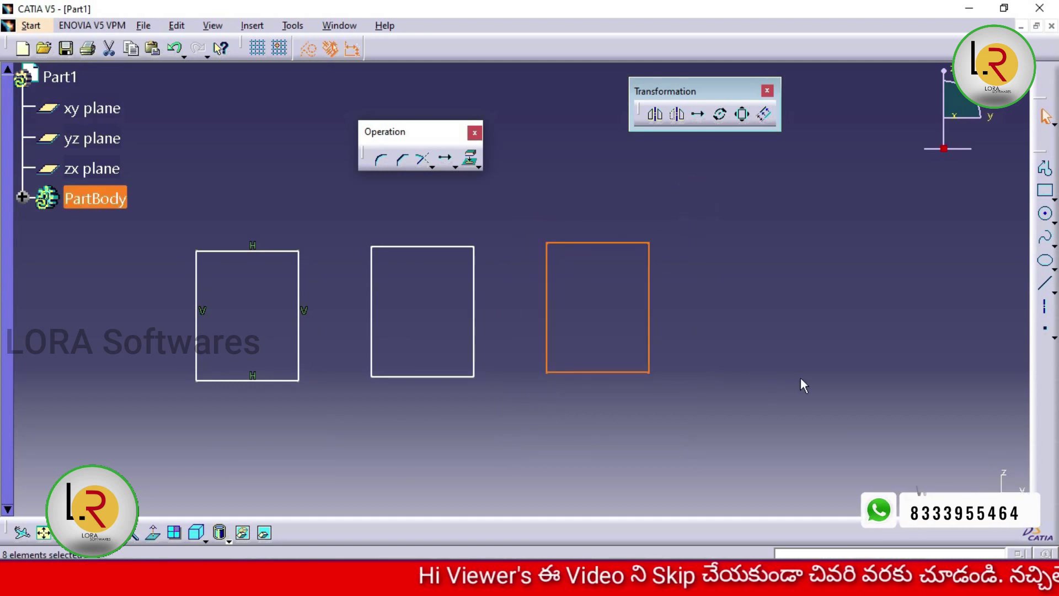
{"action": "left_click", "coordinate": [698, 114]}
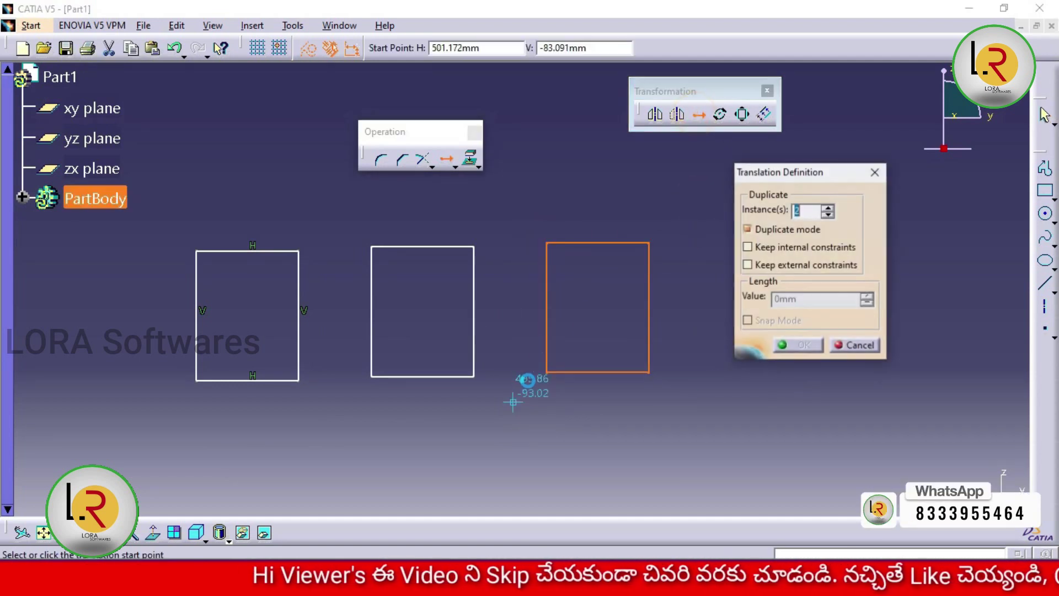
{"action": "left_click", "coordinate": [546, 372]}
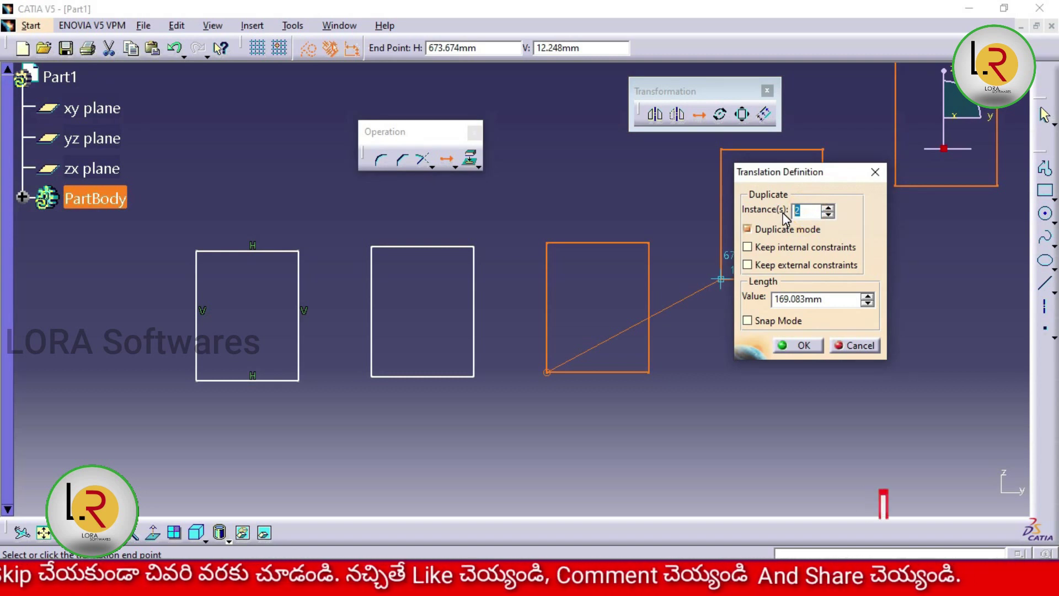
{"action": "type", "text": "999"}
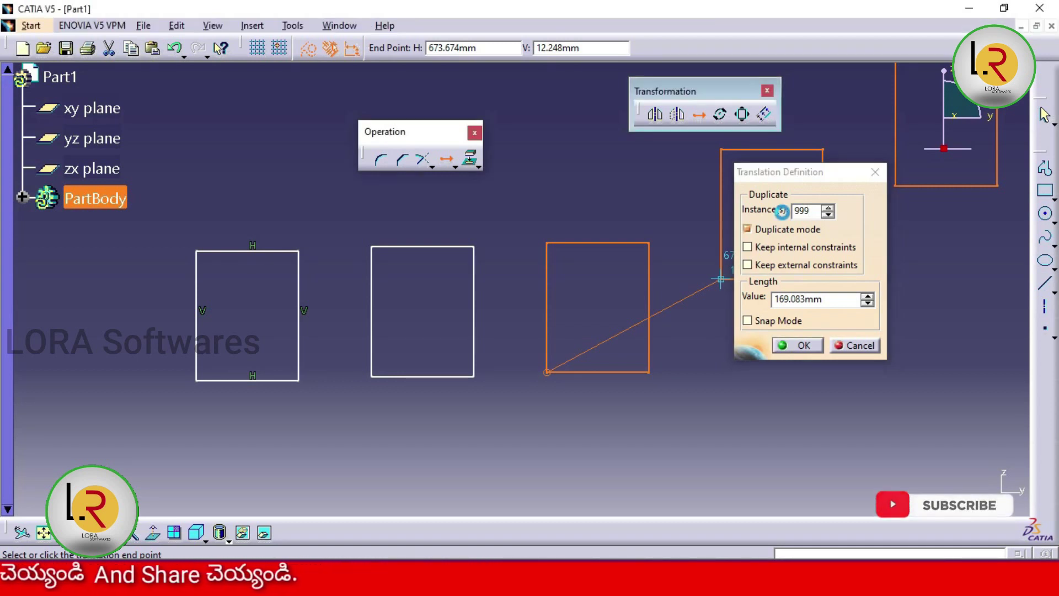
{"action": "mouse_move", "coordinate": [801, 340]}
{"action": "middle_mouse_down"}
{"action": "mouse_move", "coordinate": [637, 266]}
{"action": "mouse_move", "coordinate": [512, 228]}
{"action": "mouse_move", "coordinate": [734, 349]}
{"action": "middle_mouse_up"}
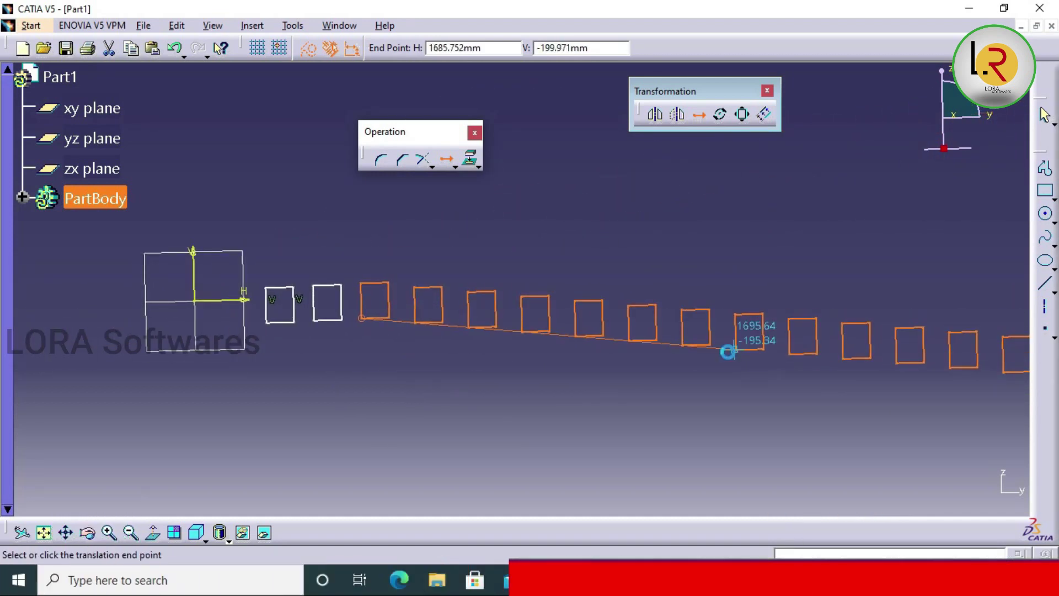
{"action": "key", "text": "Escape"}
{"action": "middle_click_drag", "start_coordinate": [456, 350], "coordinate": [633, 371]}
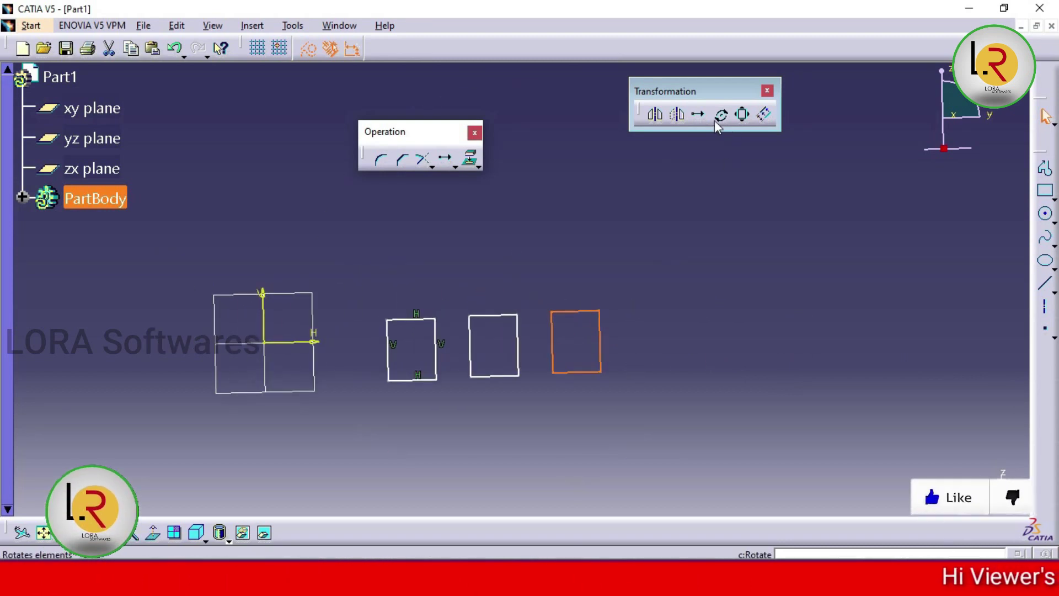
Start a new translation of the third rectangle, trying instance counts of 999 and 1000.
{"action": "left_click", "coordinate": [698, 115]}
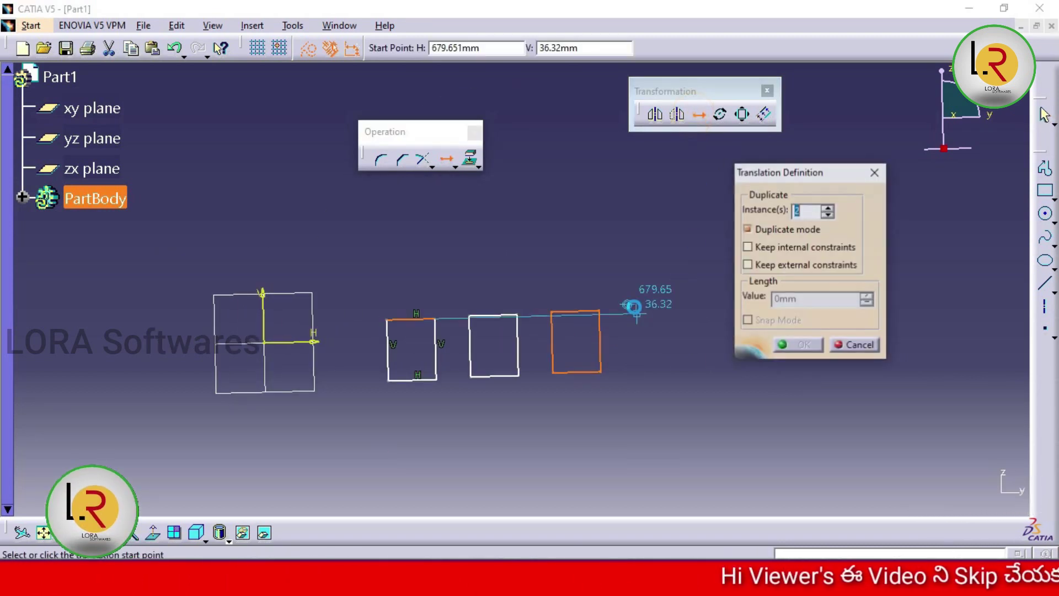
{"action": "left_click", "coordinate": [554, 376]}
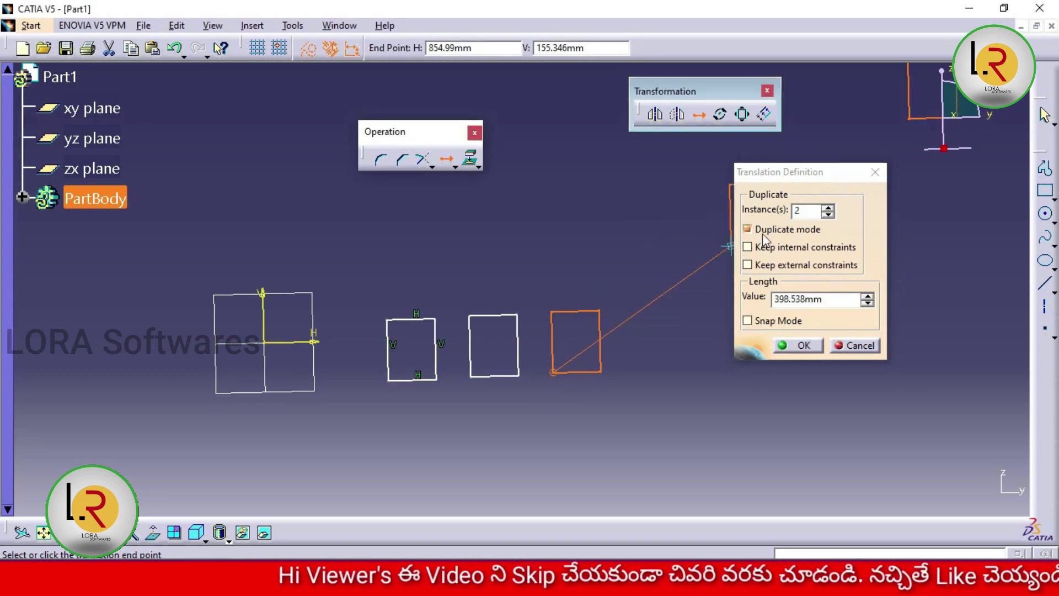
{"action": "double_click", "coordinate": [789, 212]}
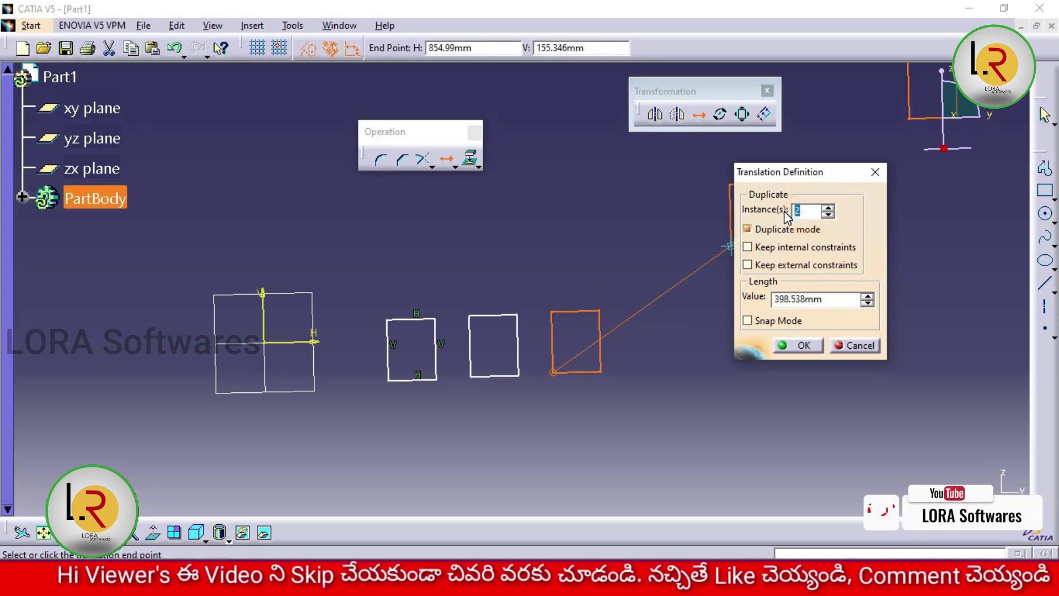
{"action": "type", "text": "999"}
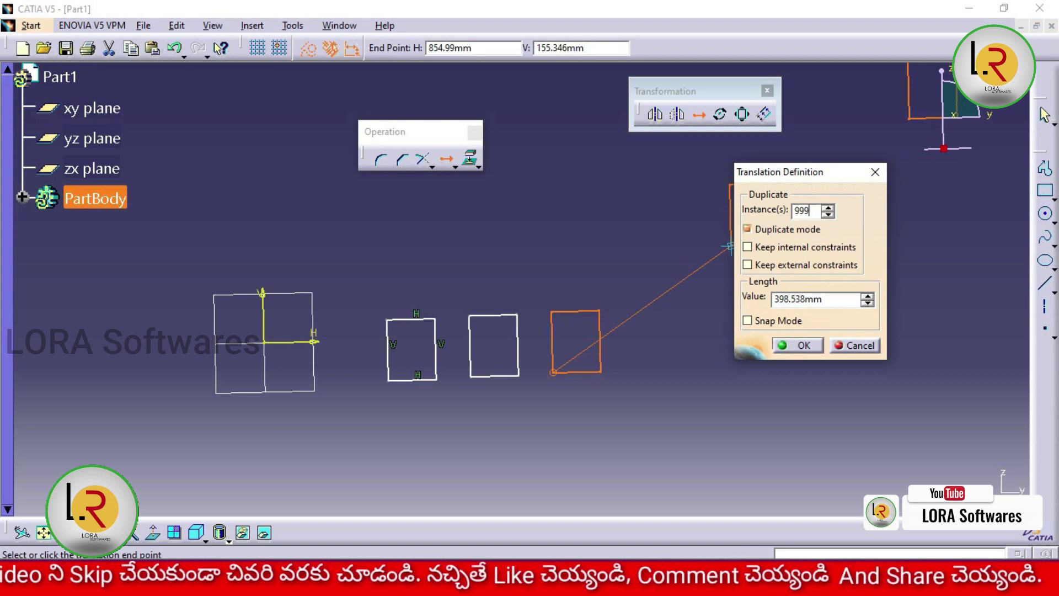
{"action": "key", "text": "Tab"}
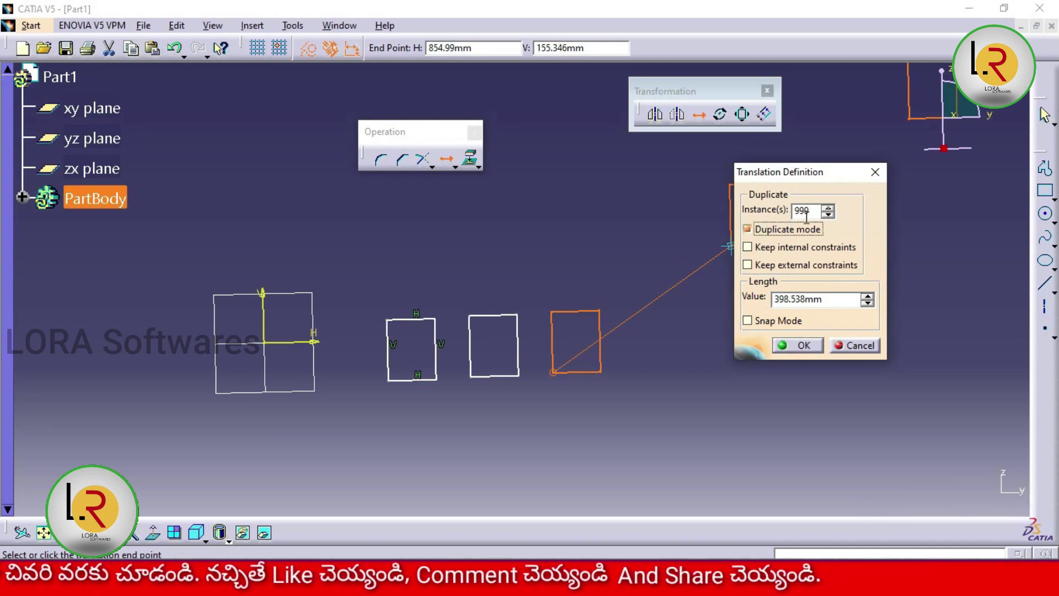
{"action": "double_click", "coordinate": [789, 212]}
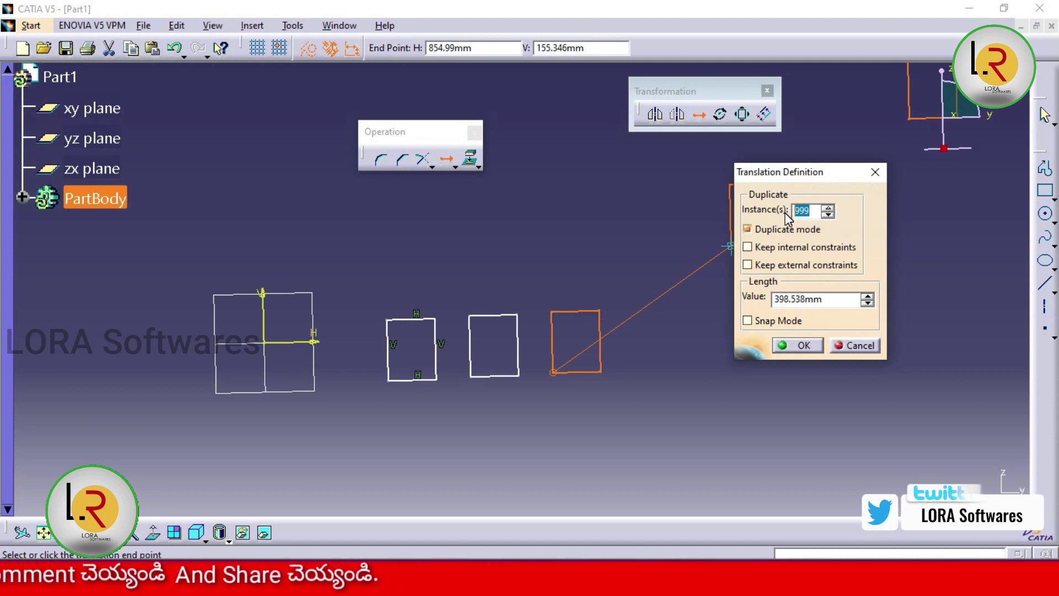
{"action": "type", "text": "10"}
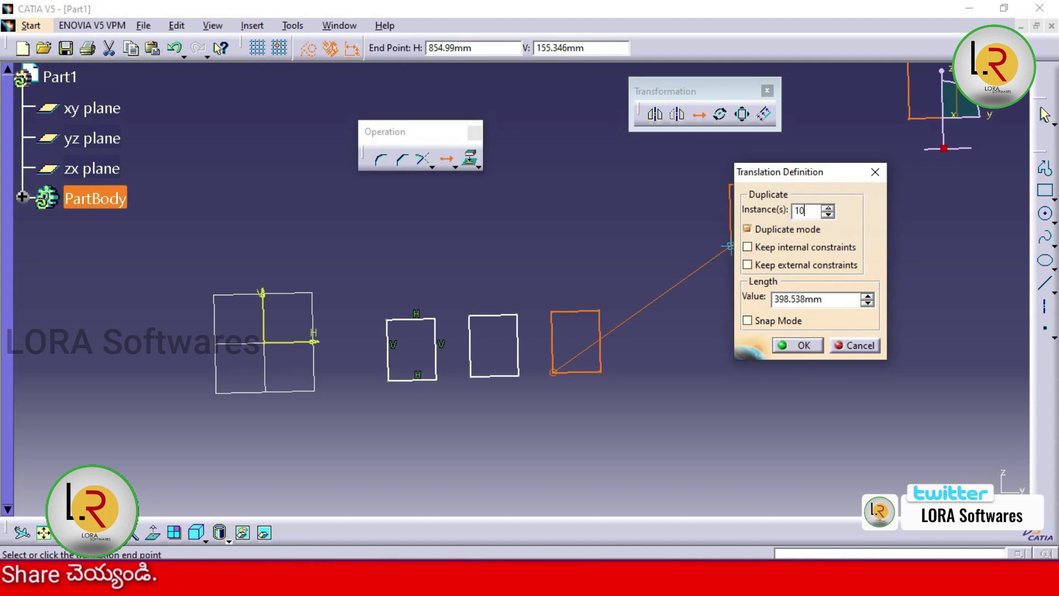
{"action": "type", "text": "00"}
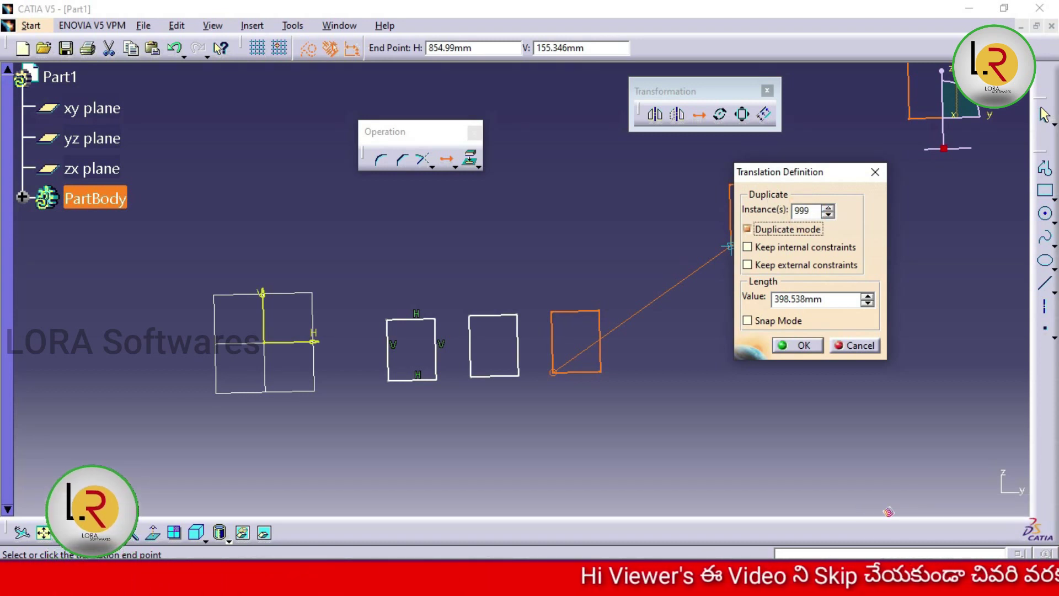
Set 6 instances at 200 mm length and place the copies to extend the row.
{"action": "double_click", "coordinate": [803, 211]}
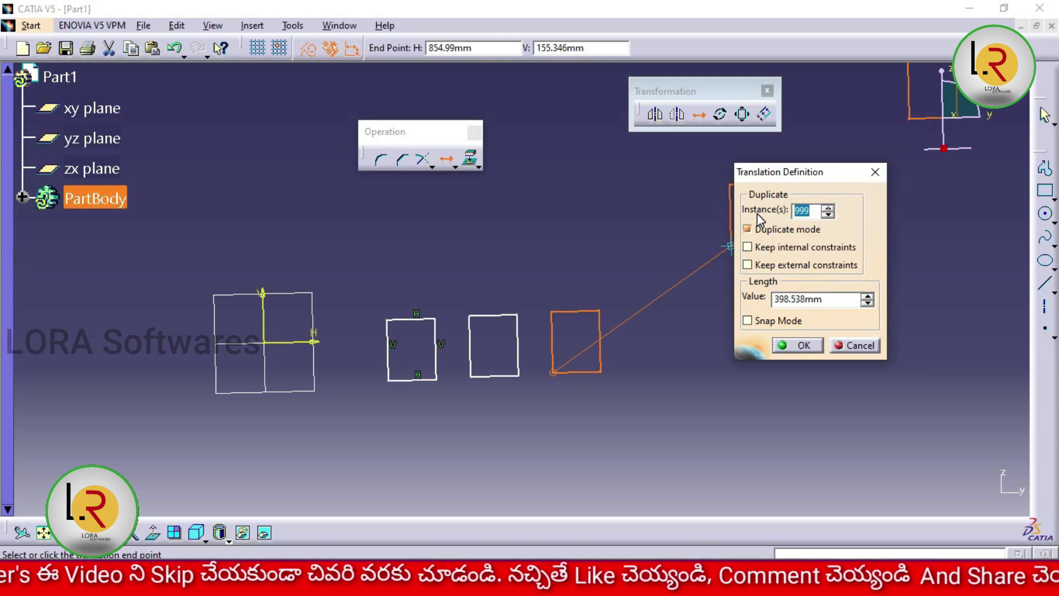
{"action": "type", "text": "6"}
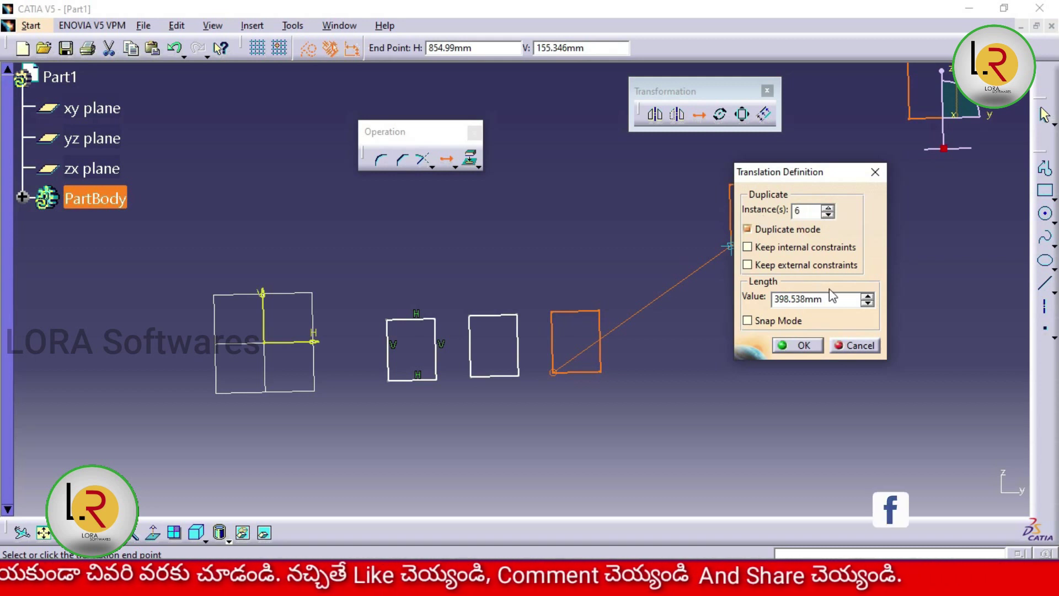
{"action": "left_click_drag", "start_coordinate": [832, 298], "coordinate": [766, 300]}
{"action": "type", "text": "200"}
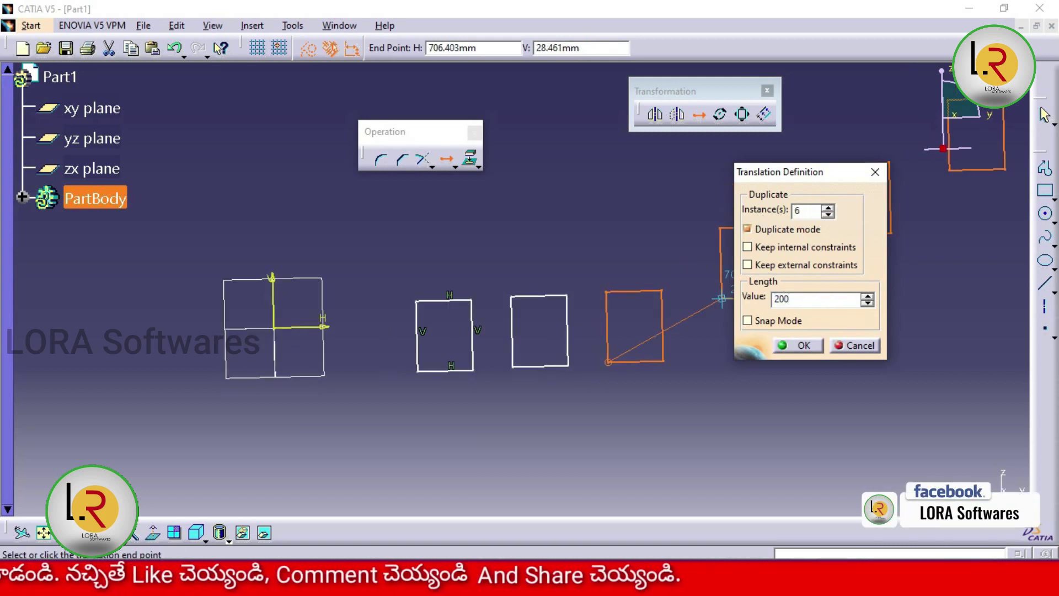
{"action": "left_click", "coordinate": [746, 311]}
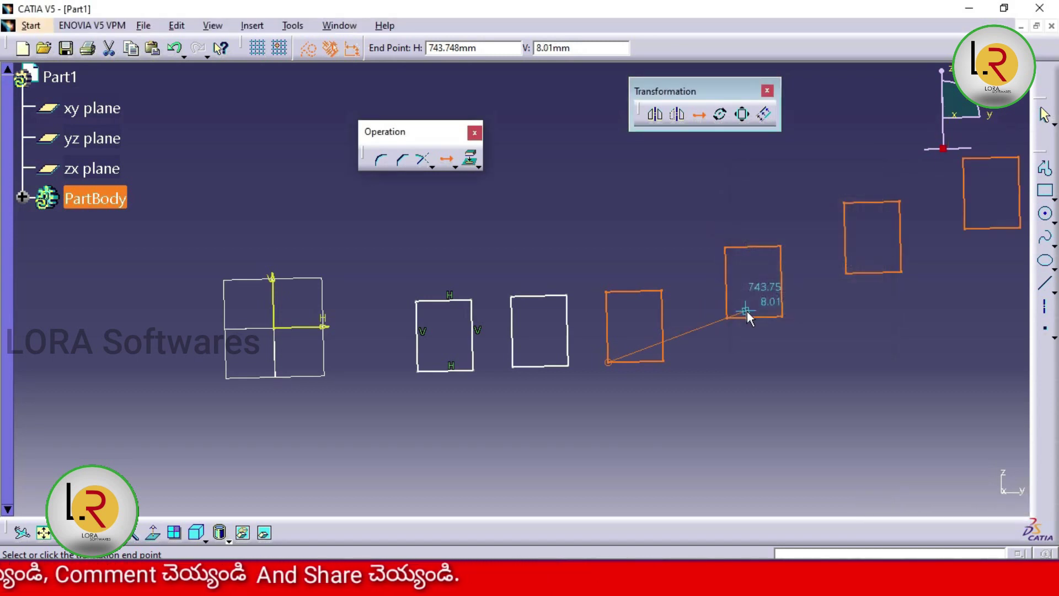
{"action": "middle_click_drag", "start_coordinate": [729, 300], "coordinate": [620, 372]}
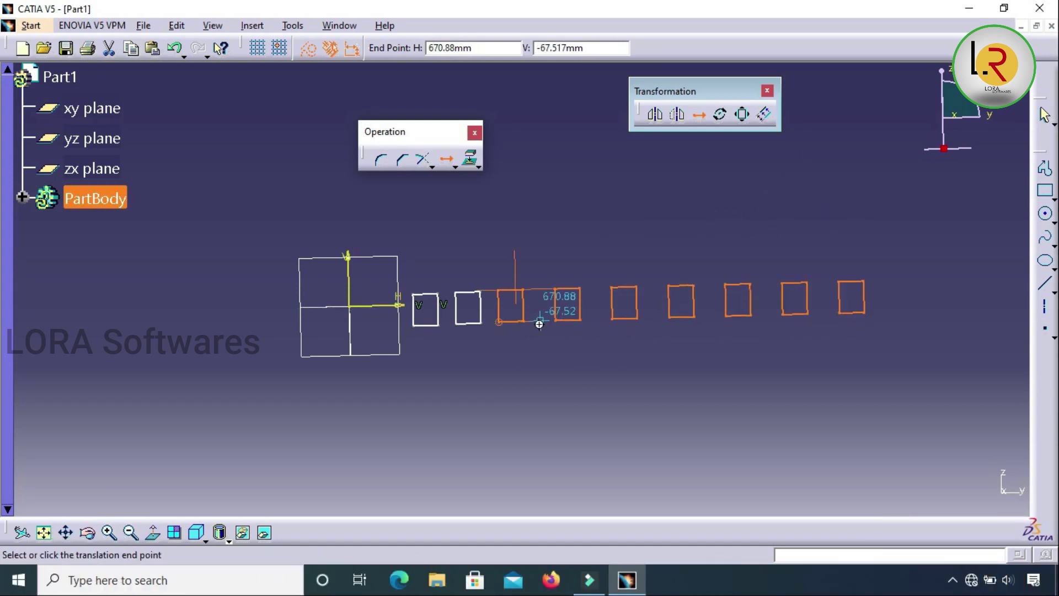
{"action": "middle_click_drag", "start_coordinate": [539, 325], "coordinate": [568, 263], "text": "ctrl"}
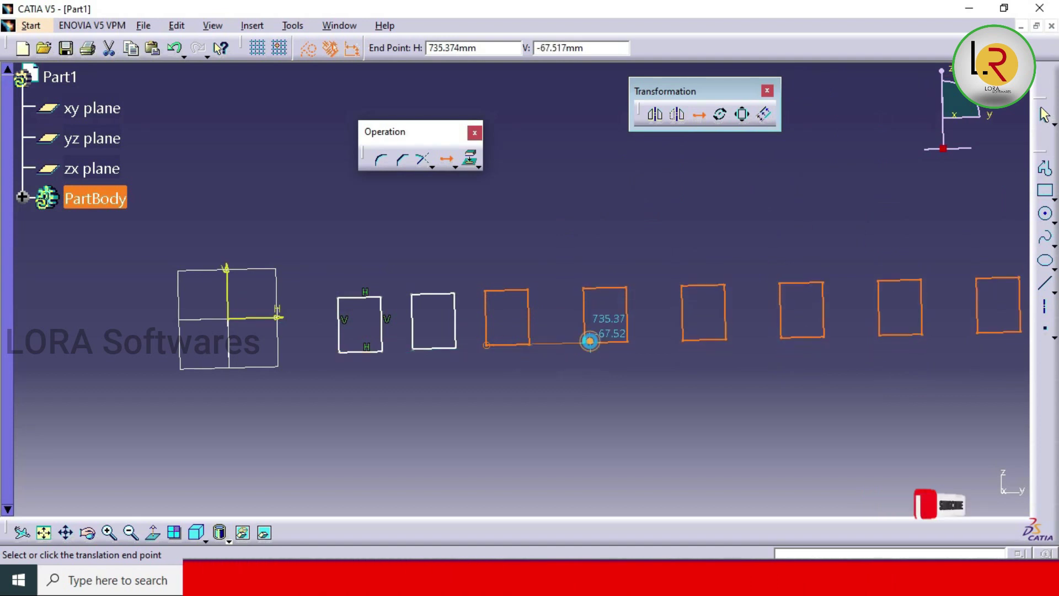
{"action": "left_click", "coordinate": [590, 341]}
{"action": "mouse_move", "coordinate": [532, 345]}
{"action": "middle_mouse_down", "text": "ctrl"}
{"action": "mouse_move", "coordinate": [460, 418]}
{"action": "mouse_move", "coordinate": [416, 341]}
{"action": "middle_mouse_up", "text": "ctrl"}
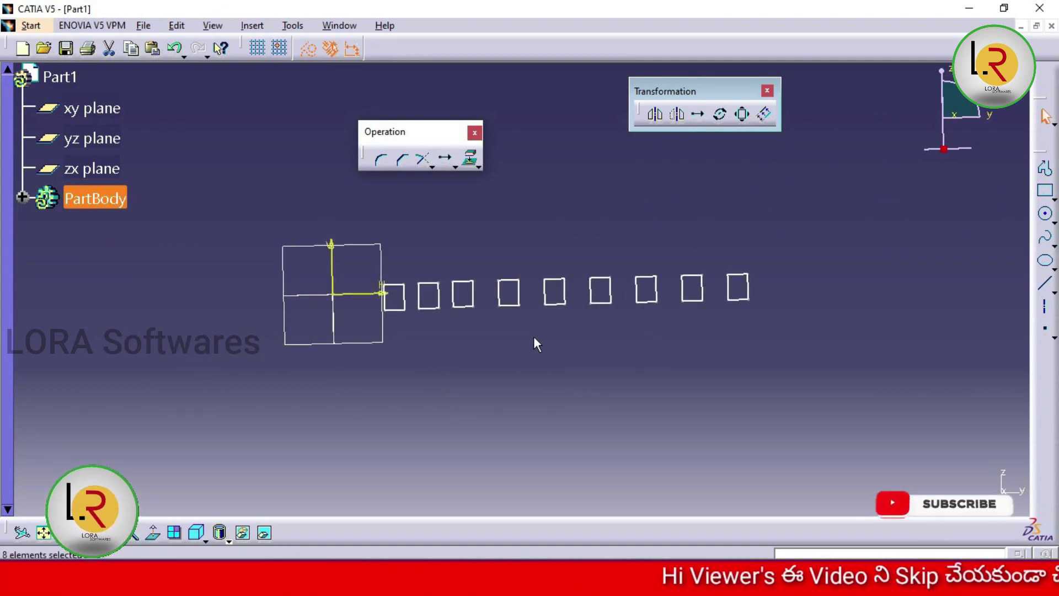
Rotate all squares in the row about the origin with 6 instances at 45°.
{"action": "left_click", "coordinate": [721, 115]}
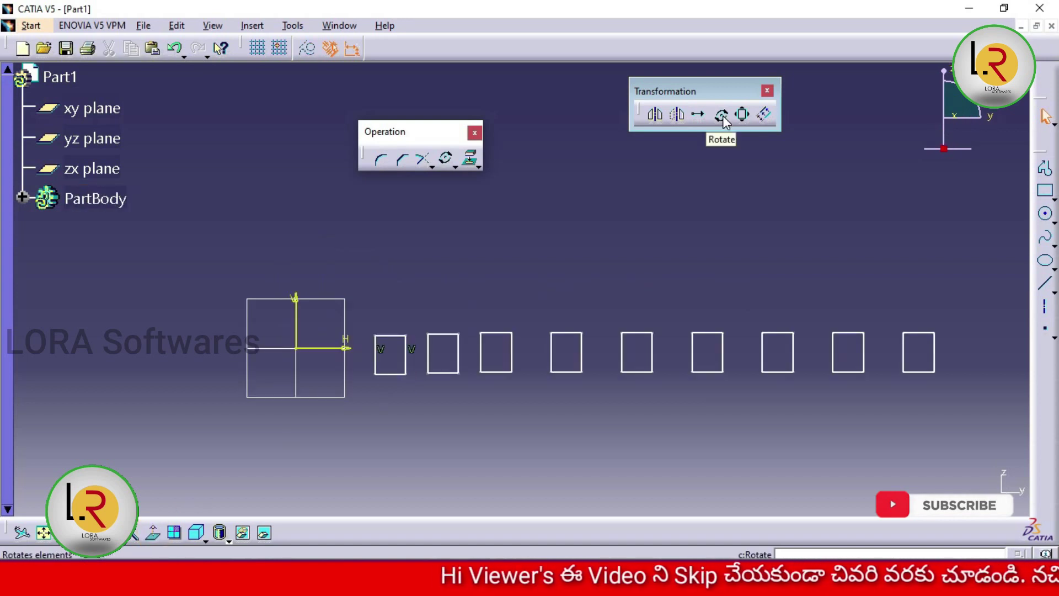
{"action": "left_click", "coordinate": [723, 116]}
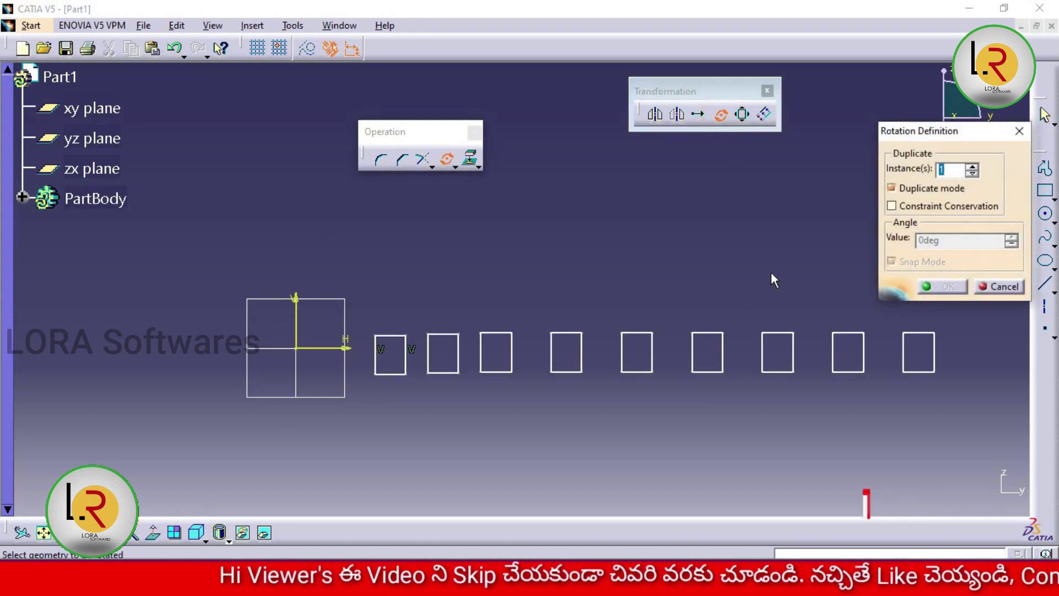
{"action": "left_click", "coordinate": [964, 314]}
{"action": "left_click_drag", "start_coordinate": [896, 355], "coordinate": [374, 431]}
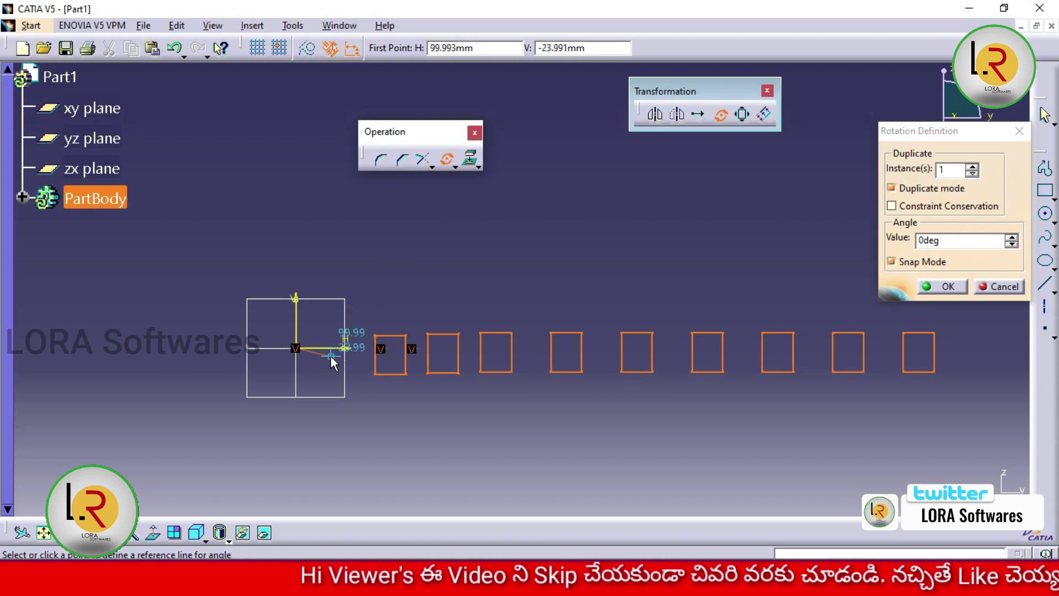
{"action": "left_click", "coordinate": [376, 377]}
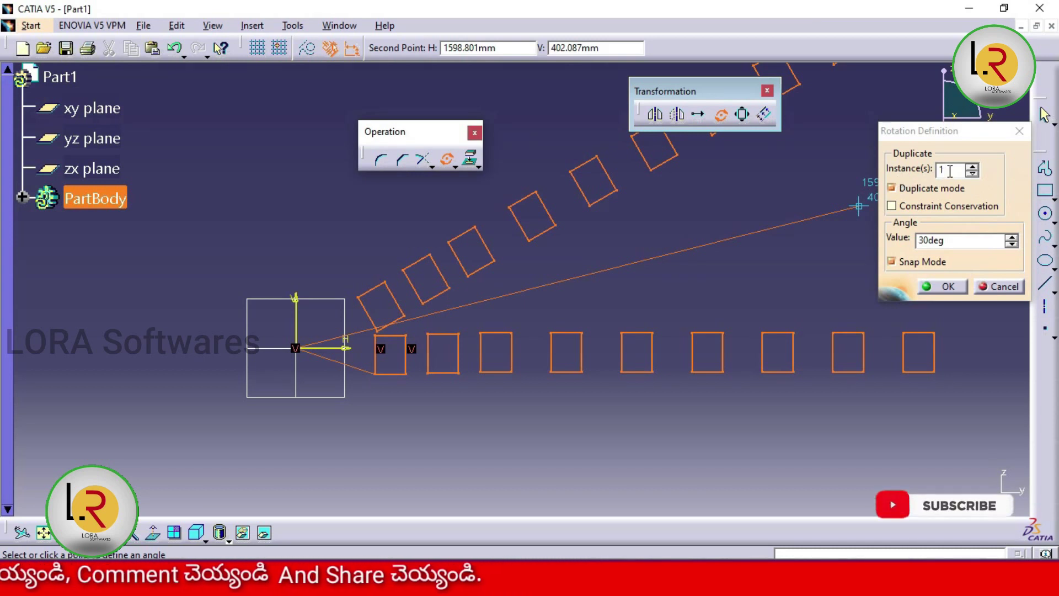
{"action": "double_click", "coordinate": [951, 171]}
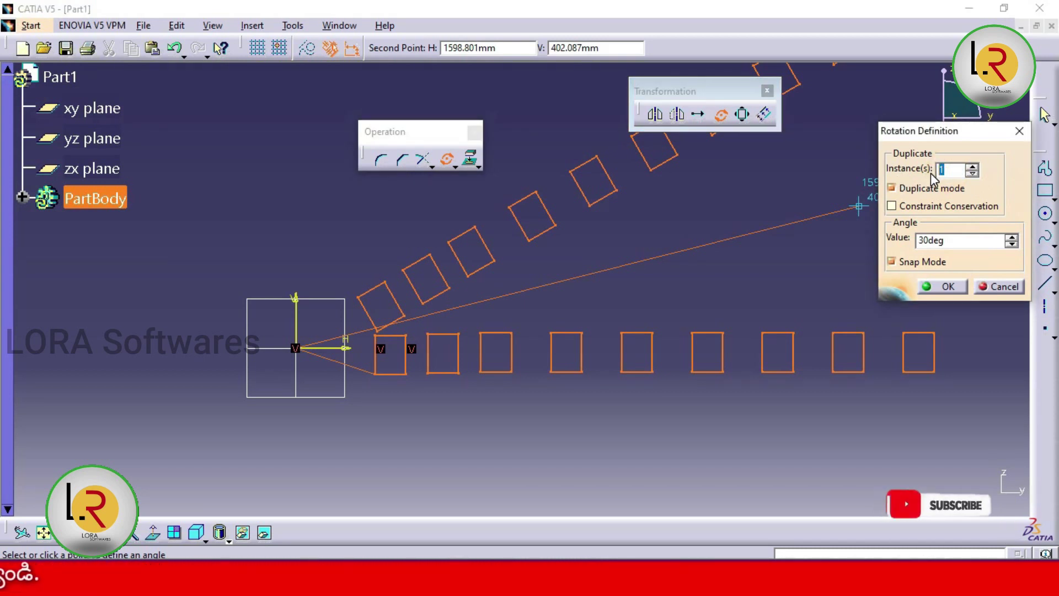
{"action": "type", "text": "6"}
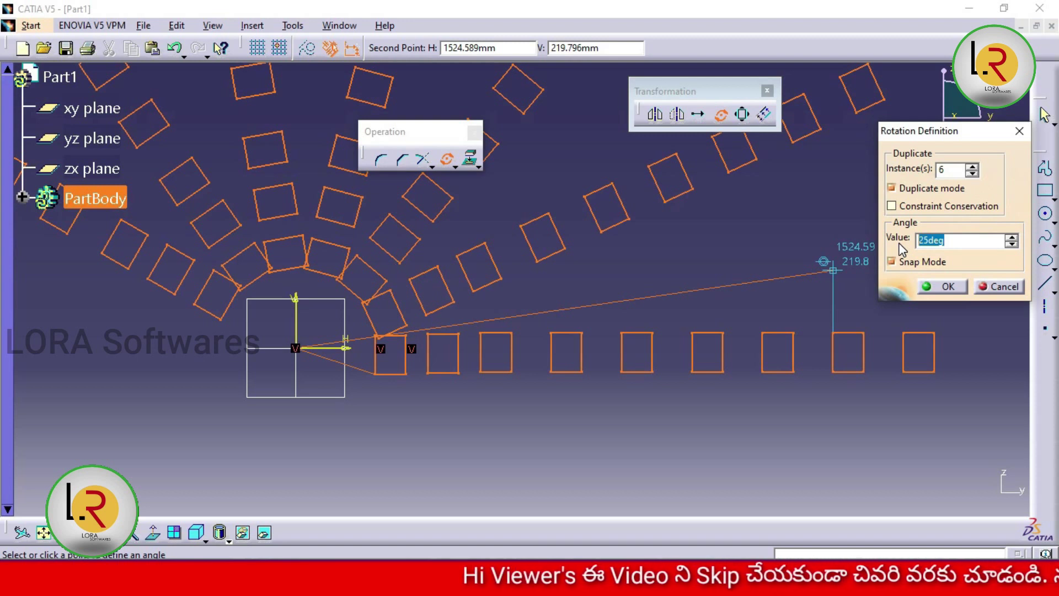
{"action": "type", "text": "45"}
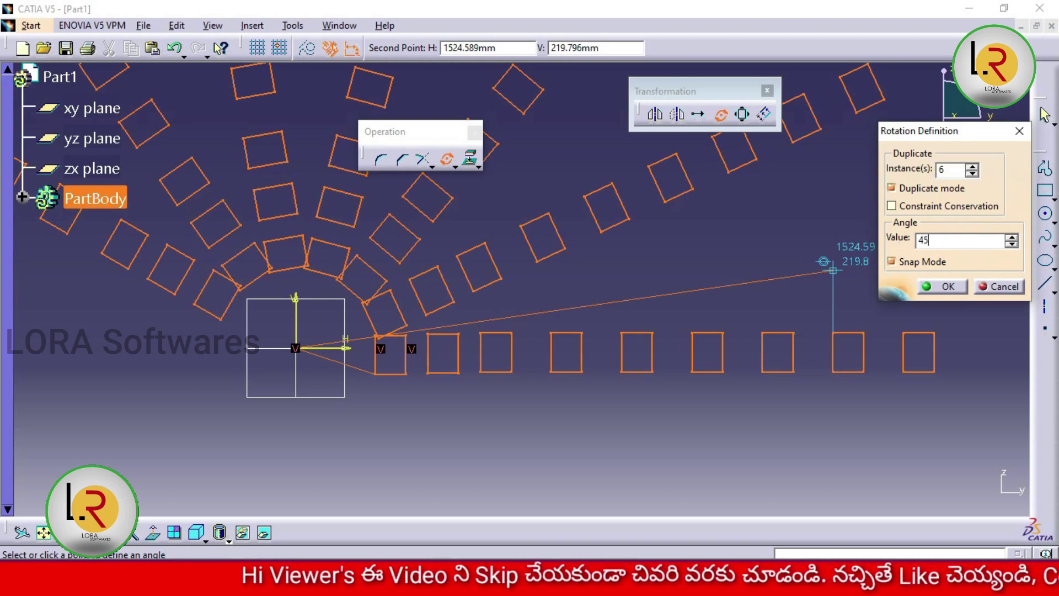
{"action": "left_click", "coordinate": [944, 286]}
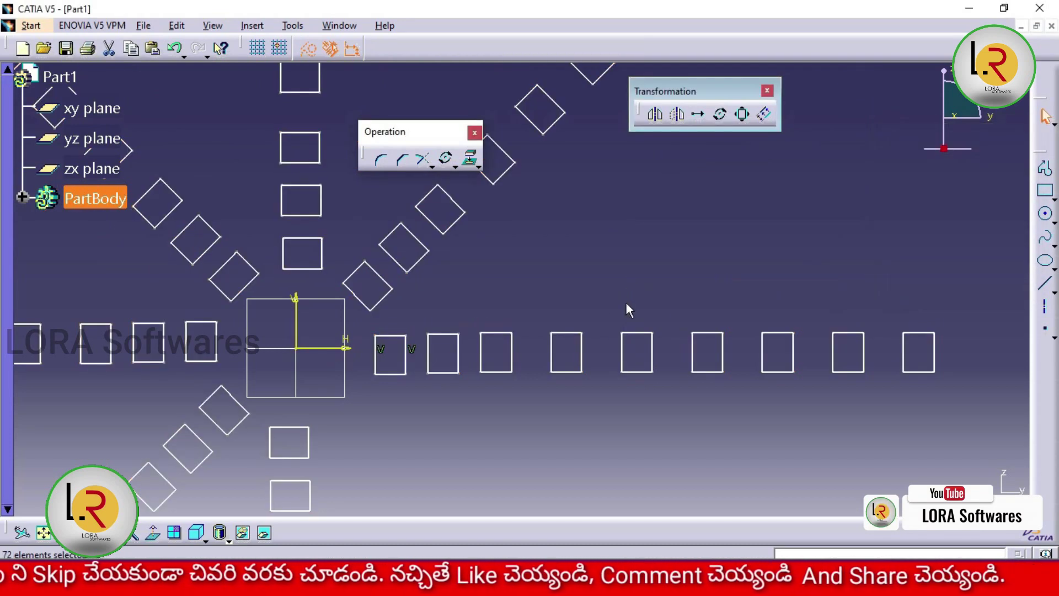
Inspect the star pattern, then undo the rotation, leaving the row of nine rectangles.
{"action": "middle_click_drag", "start_coordinate": [626, 302], "coordinate": [599, 315]}
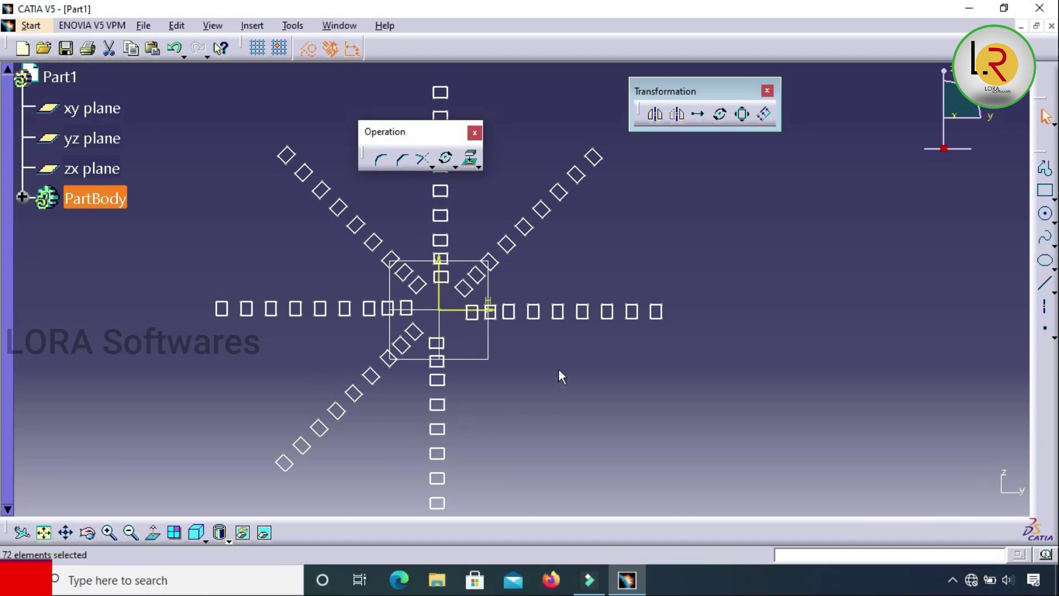
{"action": "mouse_move", "coordinate": [559, 377]}
{"action": "middle_mouse_down"}
{"action": "mouse_move", "coordinate": [576, 245]}
{"action": "mouse_move", "coordinate": [584, 254]}
{"action": "middle_mouse_up"}
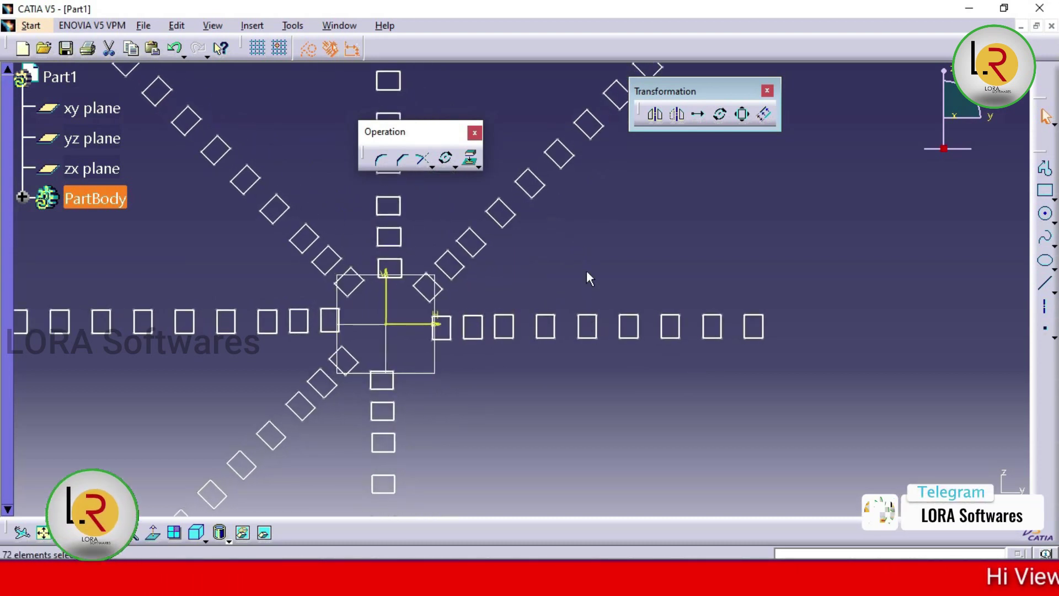
{"action": "middle_click_drag", "start_coordinate": [589, 207], "coordinate": [614, 244]}
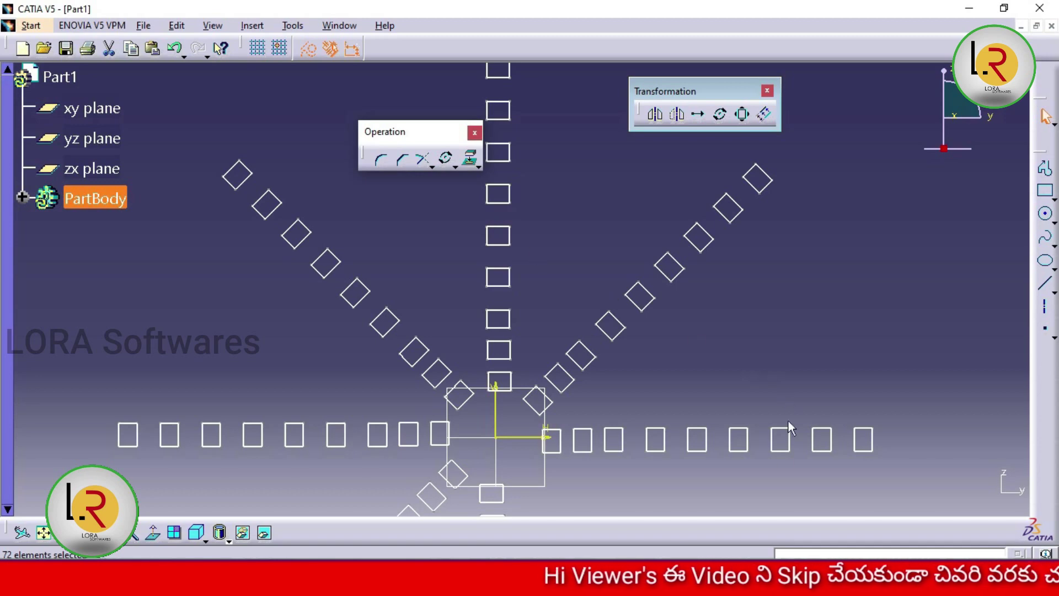
{"action": "mouse_move", "coordinate": [717, 326]}
{"action": "middle_mouse_down"}
{"action": "mouse_move", "coordinate": [699, 291]}
{"action": "mouse_move", "coordinate": [702, 309]}
{"action": "middle_mouse_up"}
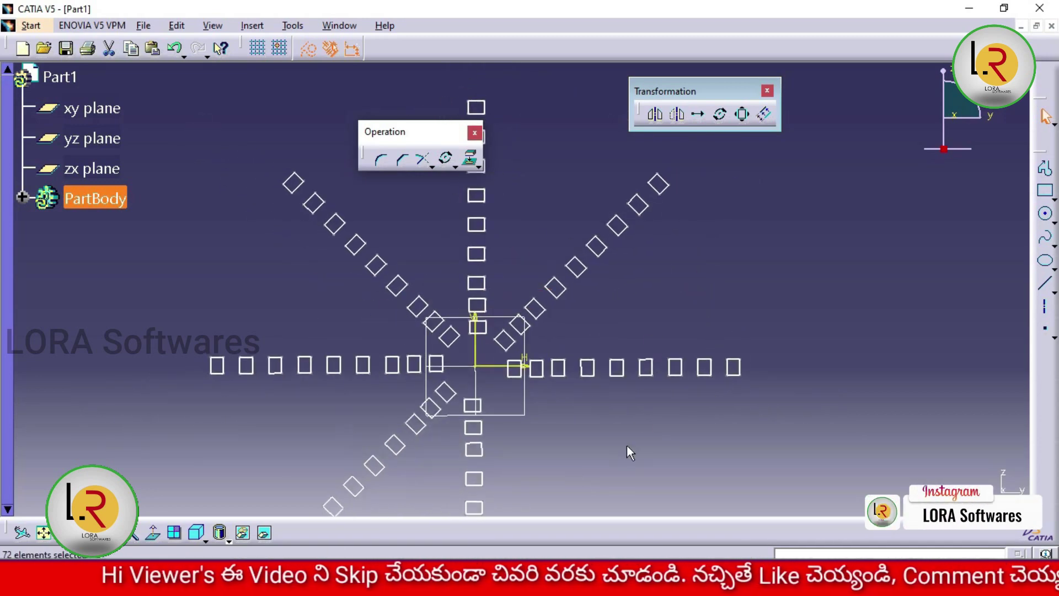
{"action": "left_click", "coordinate": [515, 352]}
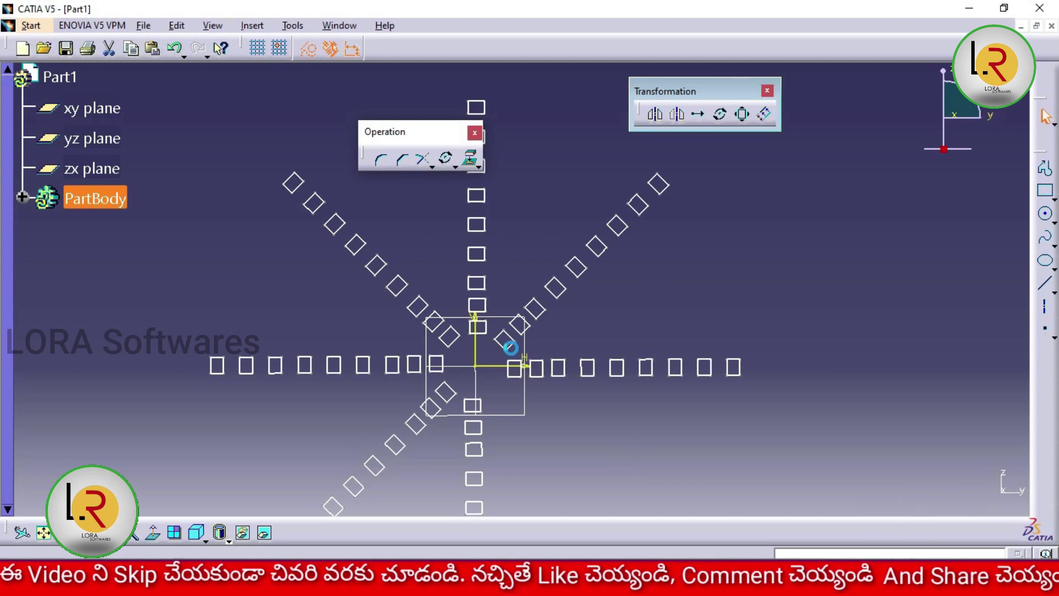
{"action": "middle_click_drag", "start_coordinate": [566, 337], "coordinate": [814, 232]}
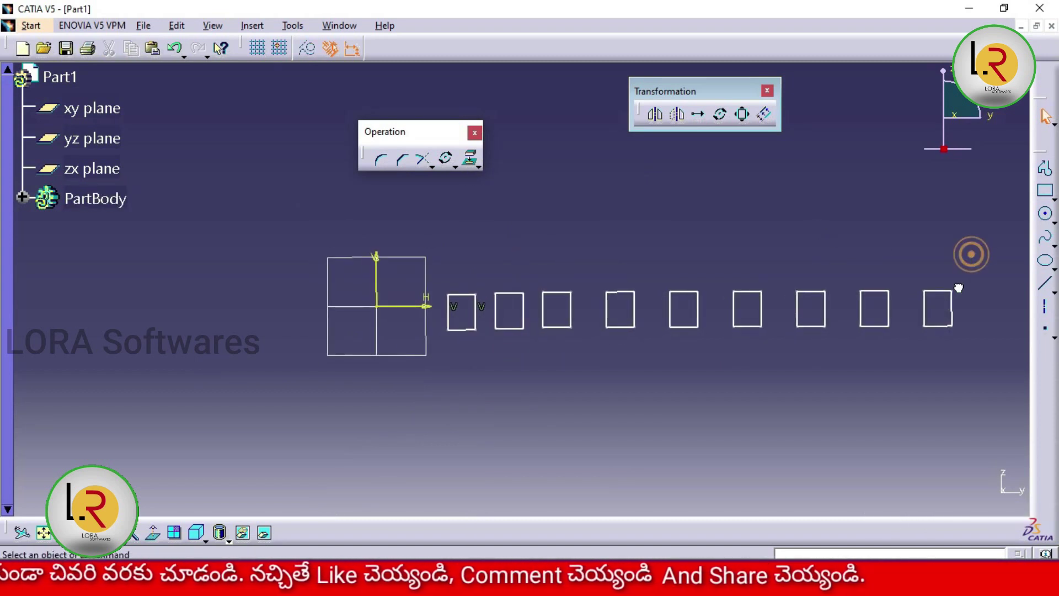
Rotate the row of squares about the sketch origin into 6 copies at 360/6 = 60°.
{"action": "left_click_drag", "start_coordinate": [970, 254], "coordinate": [433, 374]}
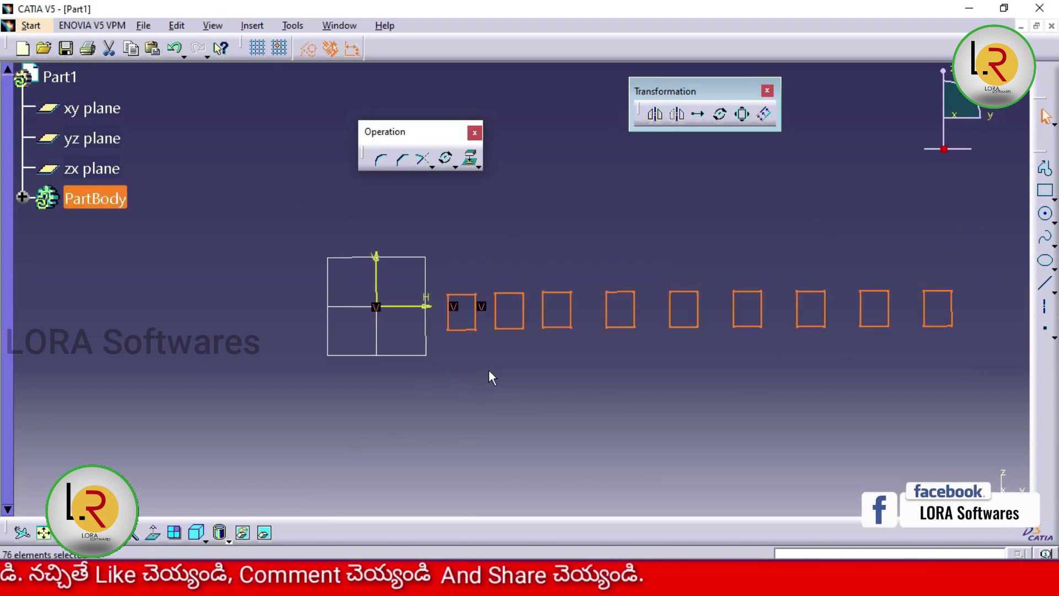
{"action": "left_click", "coordinate": [721, 116]}
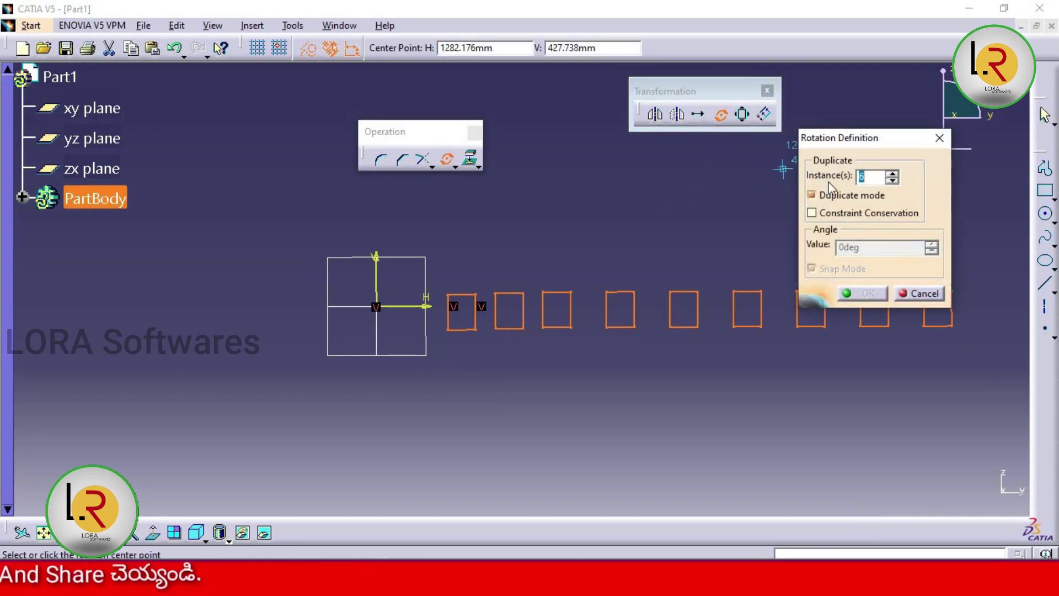
{"action": "left_click", "coordinate": [872, 177]}
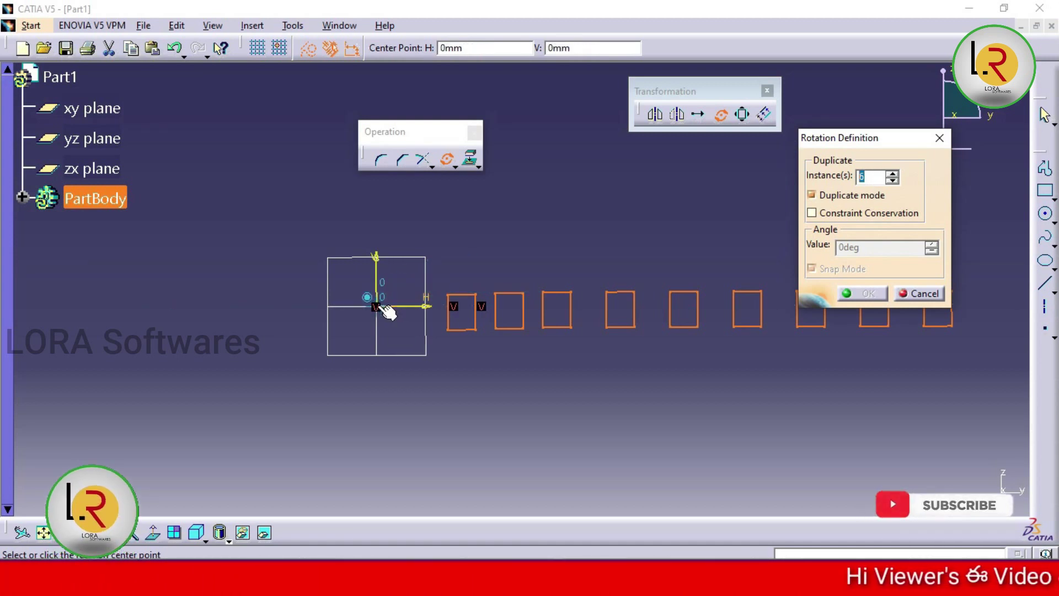
{"action": "left_click", "coordinate": [381, 308]}
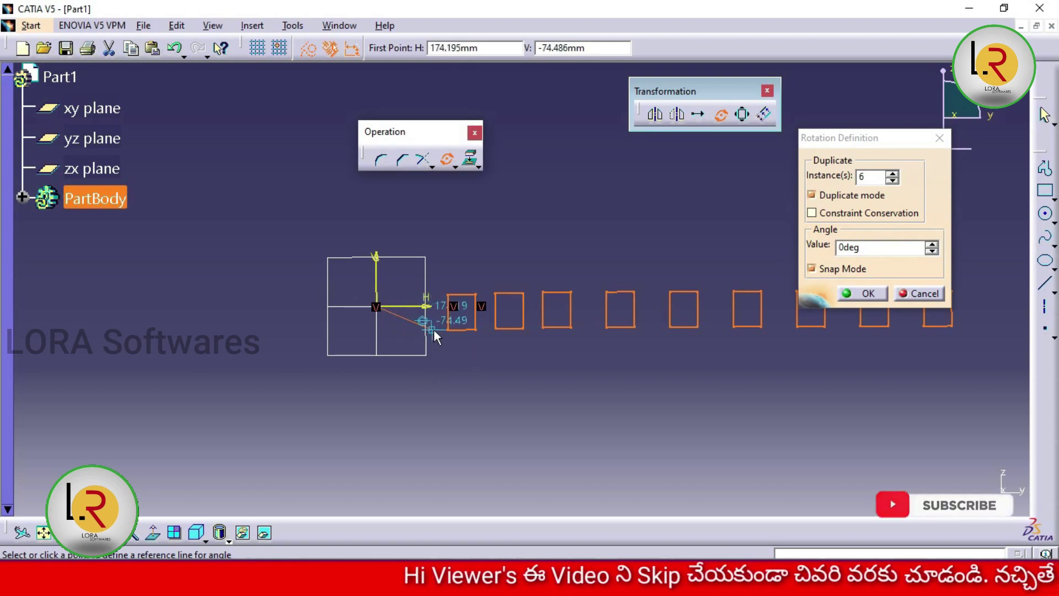
{"action": "left_click", "coordinate": [456, 332]}
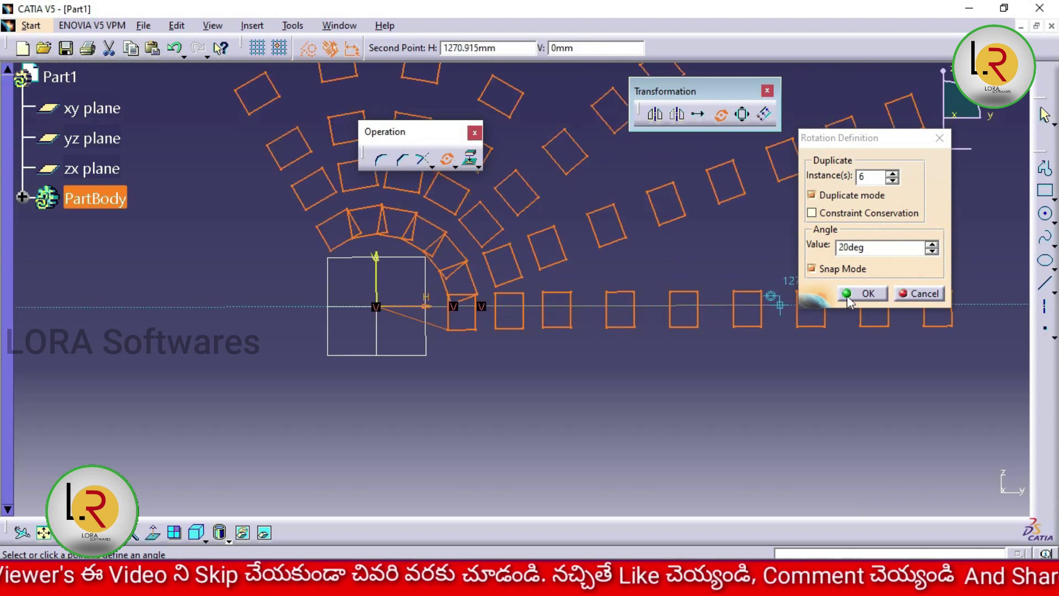
{"action": "double_click", "coordinate": [883, 249]}
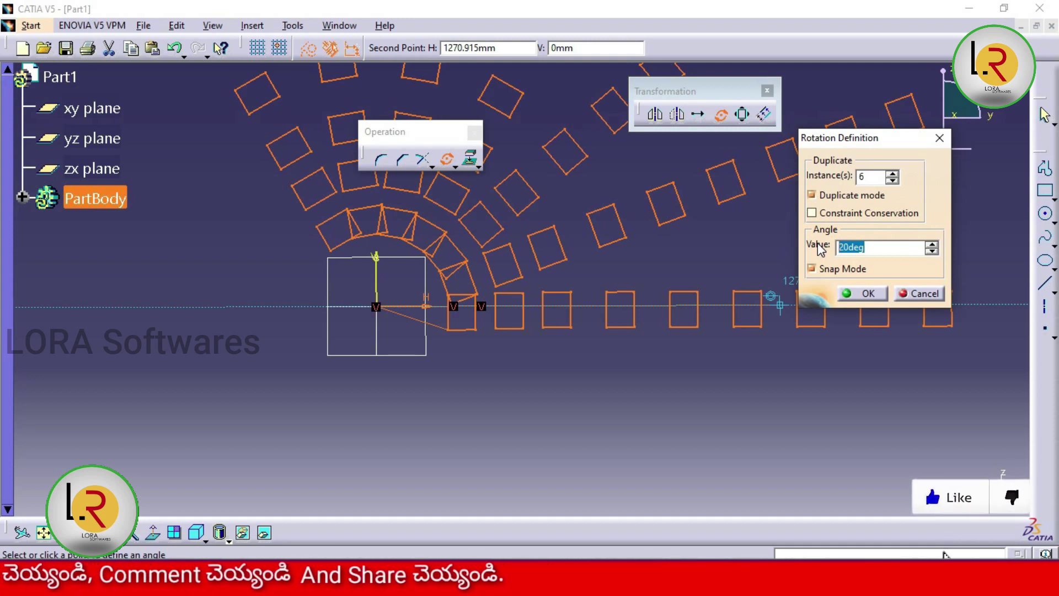
{"action": "type", "text": "360/6"}
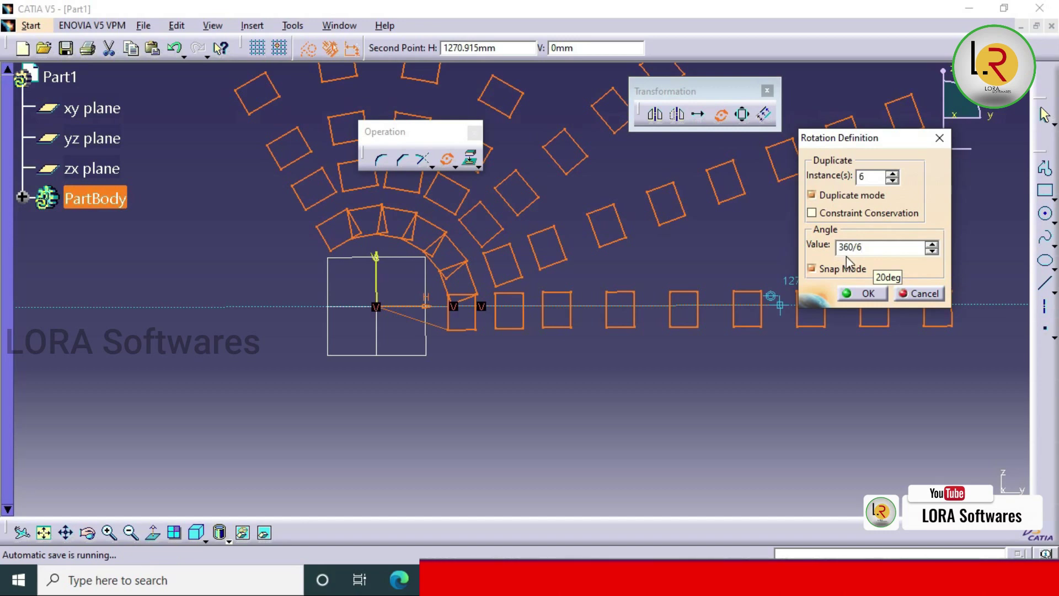
{"action": "left_click", "coordinate": [861, 289]}
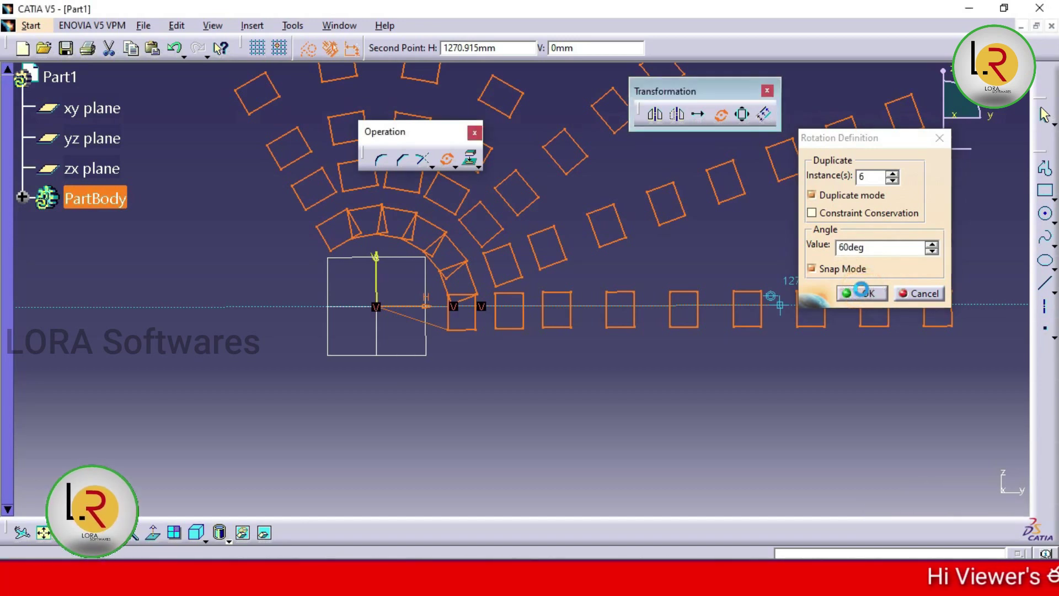
{"action": "middle_click_drag", "start_coordinate": [693, 271], "coordinate": [631, 307]}
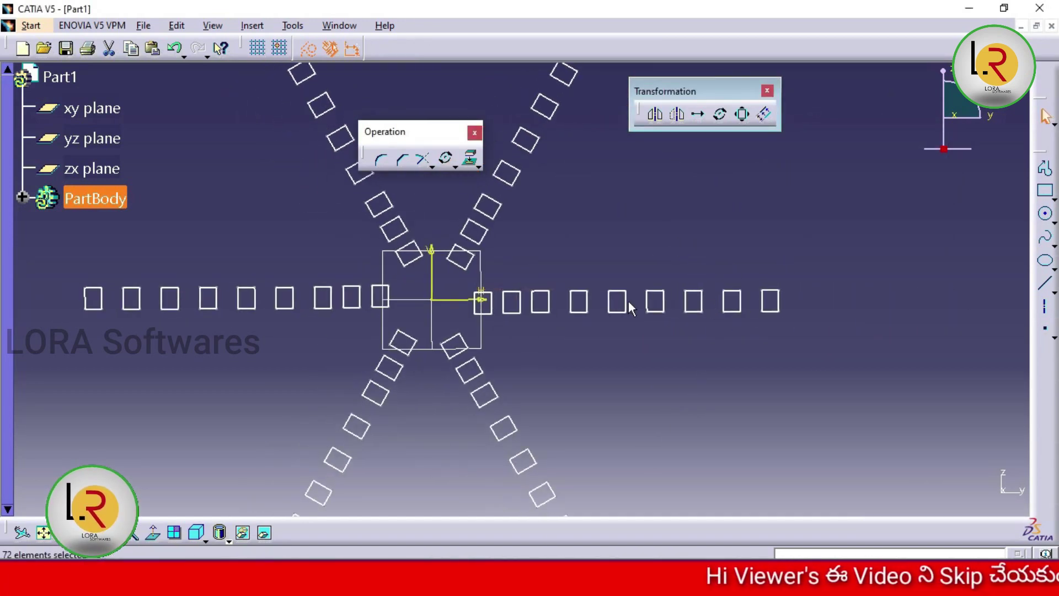
Undo the rotated and row copies, then box-select the single remaining rectangle.
{"action": "left_click", "coordinate": [791, 353]}
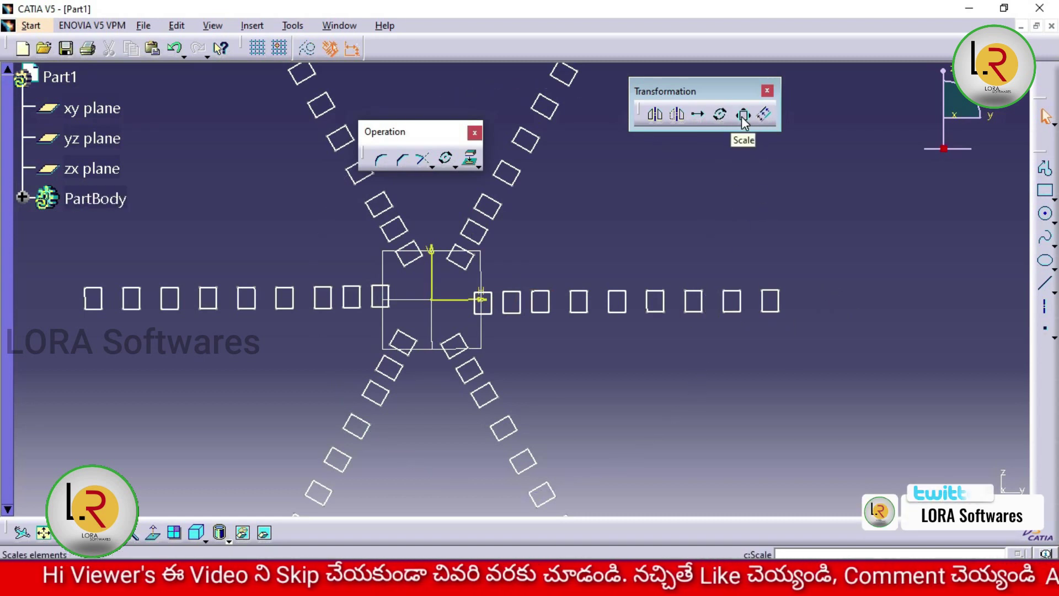
{"action": "key", "text": "ctrl+a"}
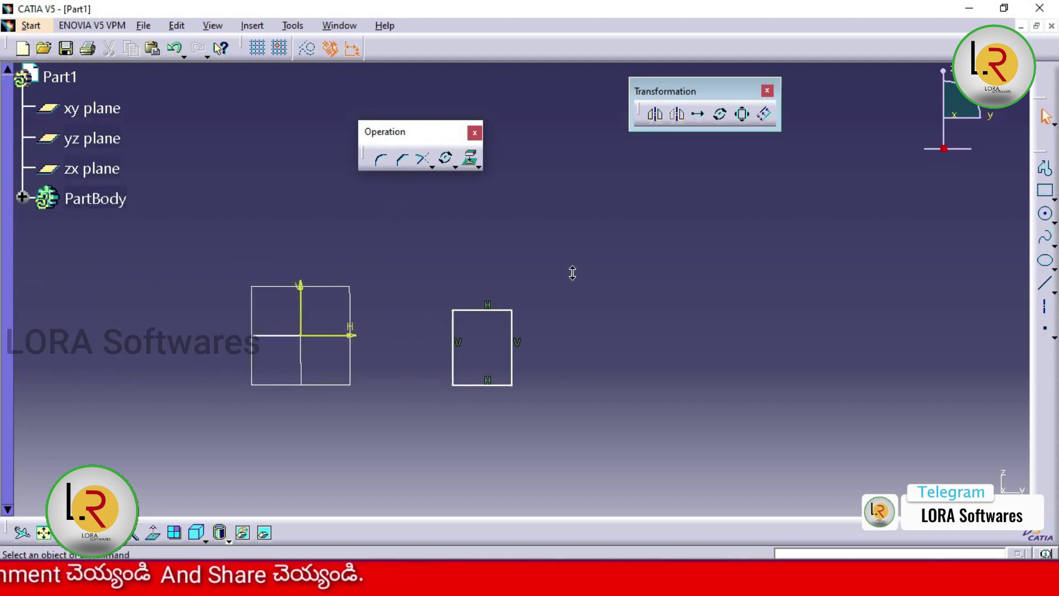
{"action": "middle_click_drag", "start_coordinate": [573, 272], "coordinate": [576, 365], "text": "ctrl"}
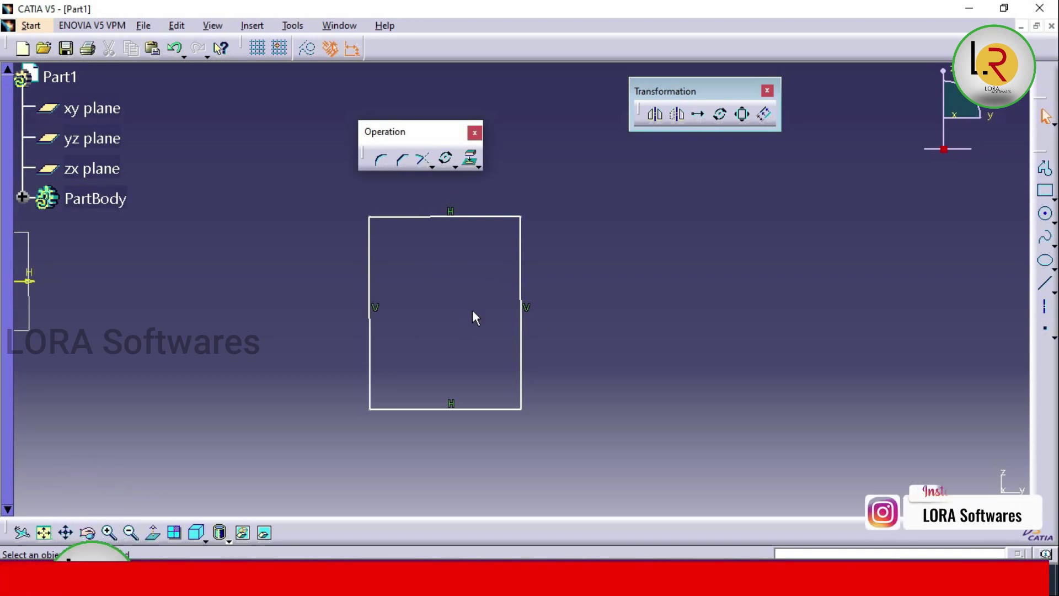
{"action": "left_click_drag", "start_coordinate": [591, 183], "coordinate": [347, 438]}
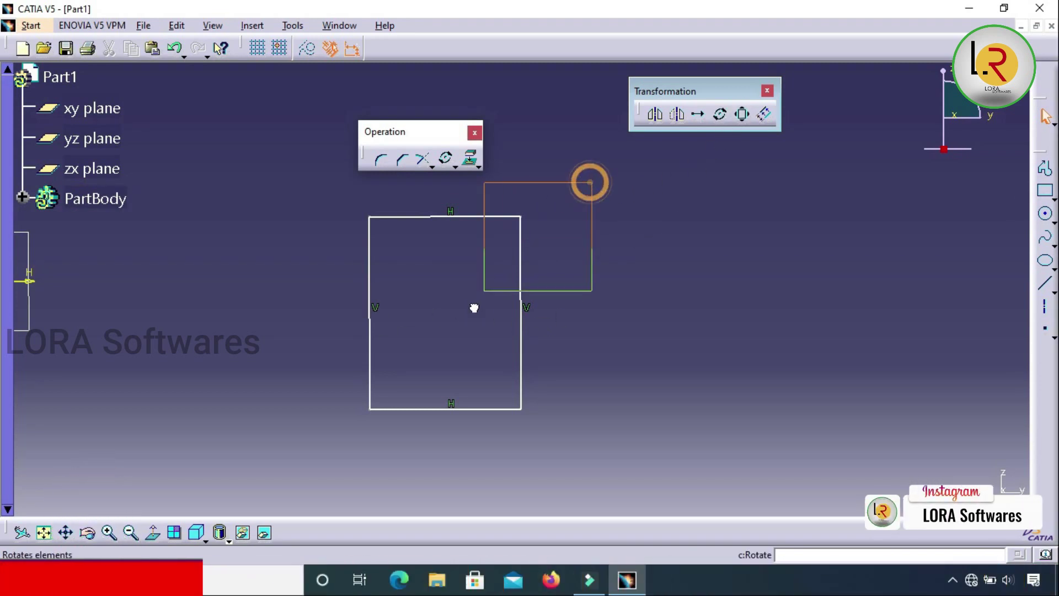
Scale the rectangle by 2.6 about its bottom-left corner with Duplicate mode off.
{"action": "left_click", "coordinate": [742, 116]}
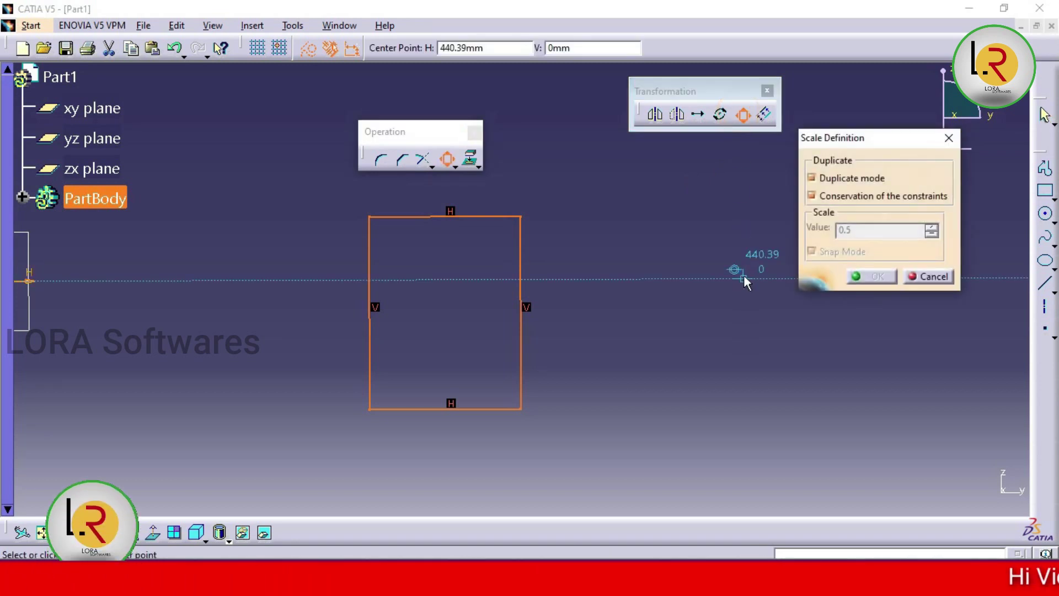
{"action": "left_click", "coordinate": [373, 410]}
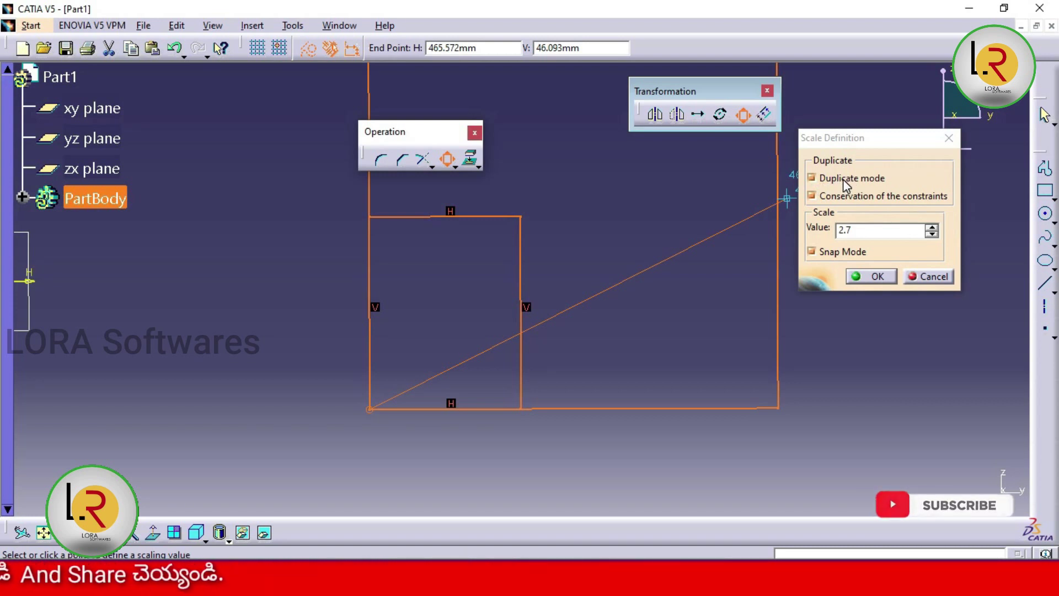
{"action": "left_click", "coordinate": [810, 177]}
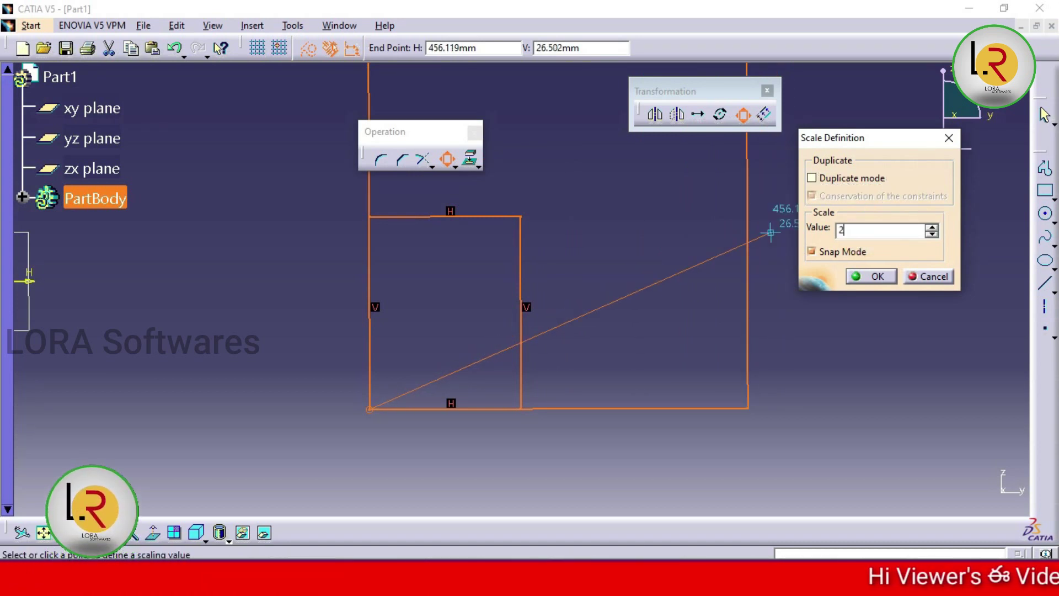
{"action": "left_click", "coordinate": [873, 277]}
{"action": "mouse_move", "coordinate": [552, 285]}
{"action": "middle_mouse_down"}
{"action": "mouse_move", "coordinate": [565, 324]}
{"action": "mouse_move", "coordinate": [553, 253]}
{"action": "mouse_move", "coordinate": [494, 348]}
{"action": "mouse_move", "coordinate": [525, 307]}
{"action": "middle_mouse_up"}
Add a 3x scaled copy of the rectangle about its bottom-left corner, keeping the original.
{"action": "left_click", "coordinate": [709, 367]}
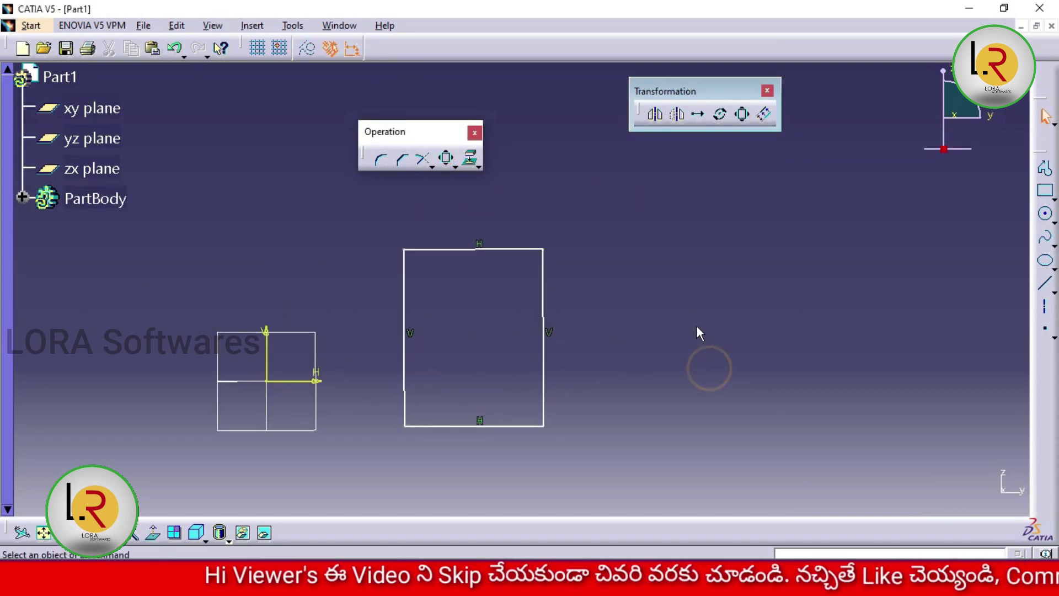
{"action": "left_click_drag", "start_coordinate": [588, 204], "coordinate": [372, 447]}
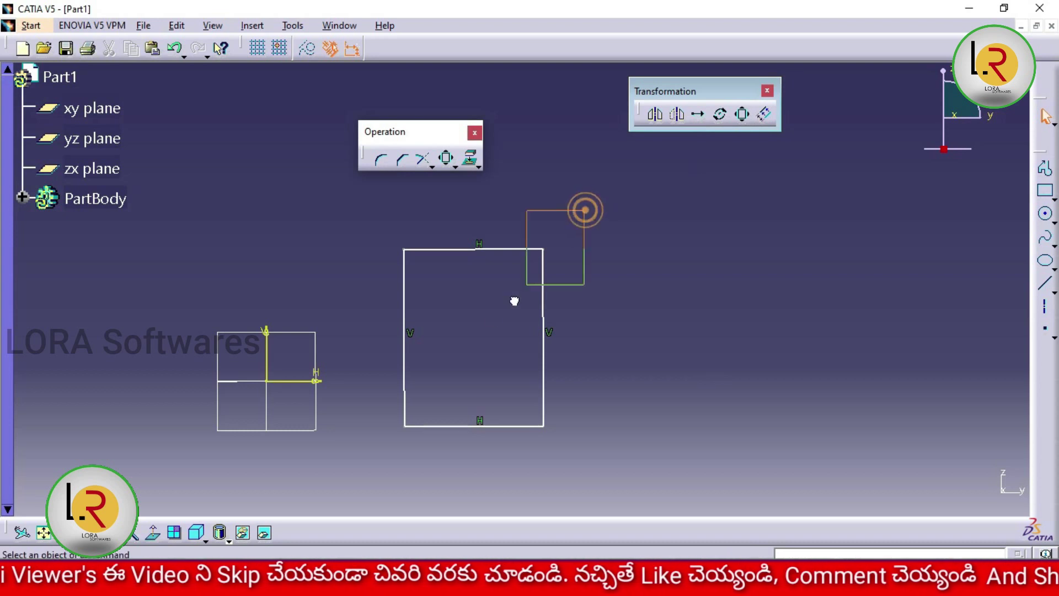
{"action": "left_click", "coordinate": [744, 115]}
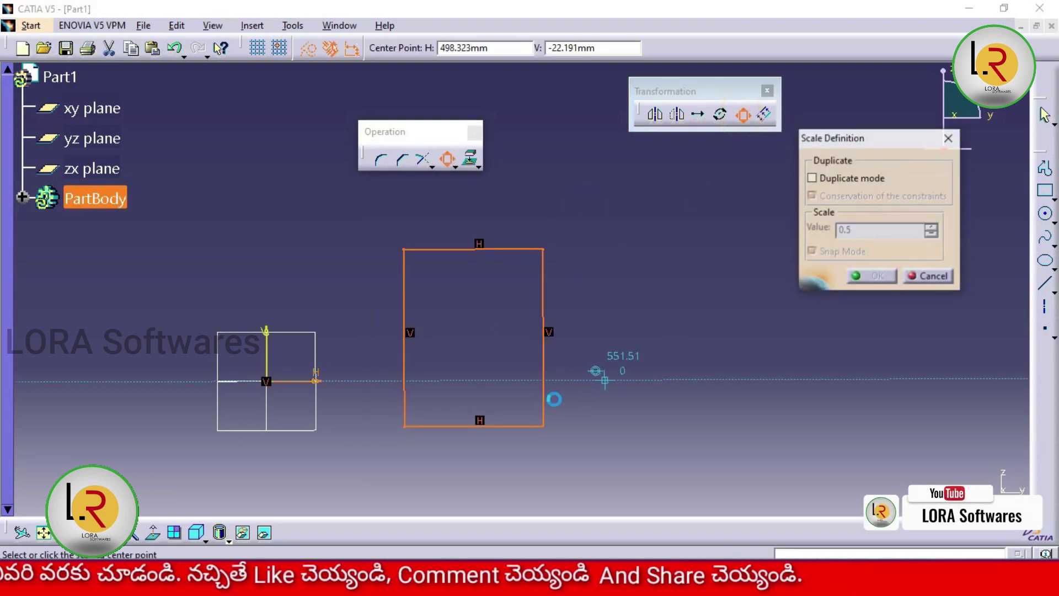
{"action": "left_click", "coordinate": [407, 426]}
{"action": "type", "text": "3"}
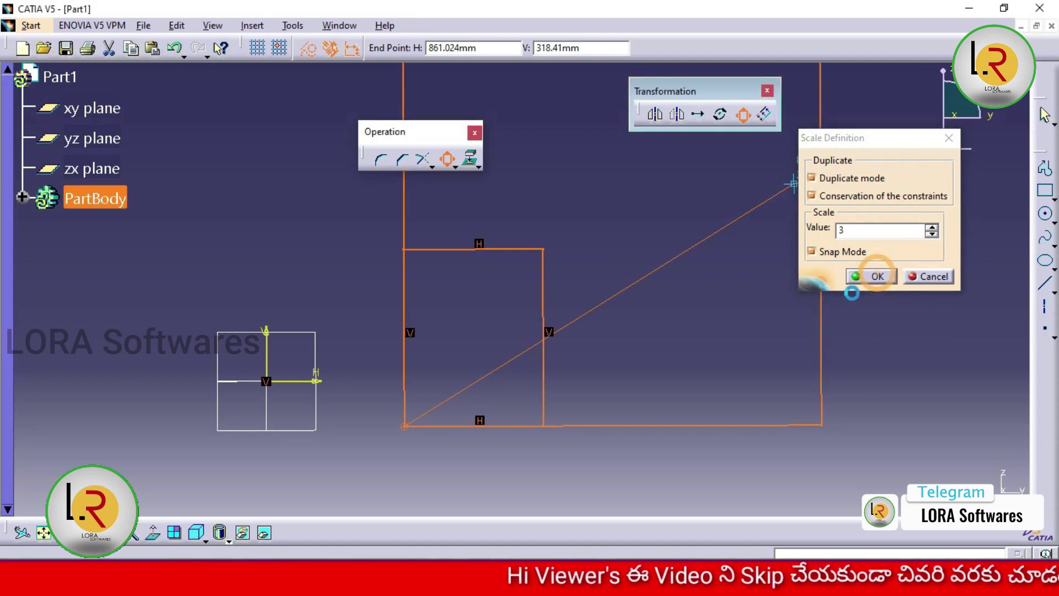
{"action": "left_click", "coordinate": [877, 277]}
{"action": "mouse_move", "coordinate": [627, 315]}
{"action": "middle_mouse_down"}
{"action": "mouse_move", "coordinate": [636, 362]}
{"action": "mouse_move", "coordinate": [549, 290]}
{"action": "middle_mouse_up"}
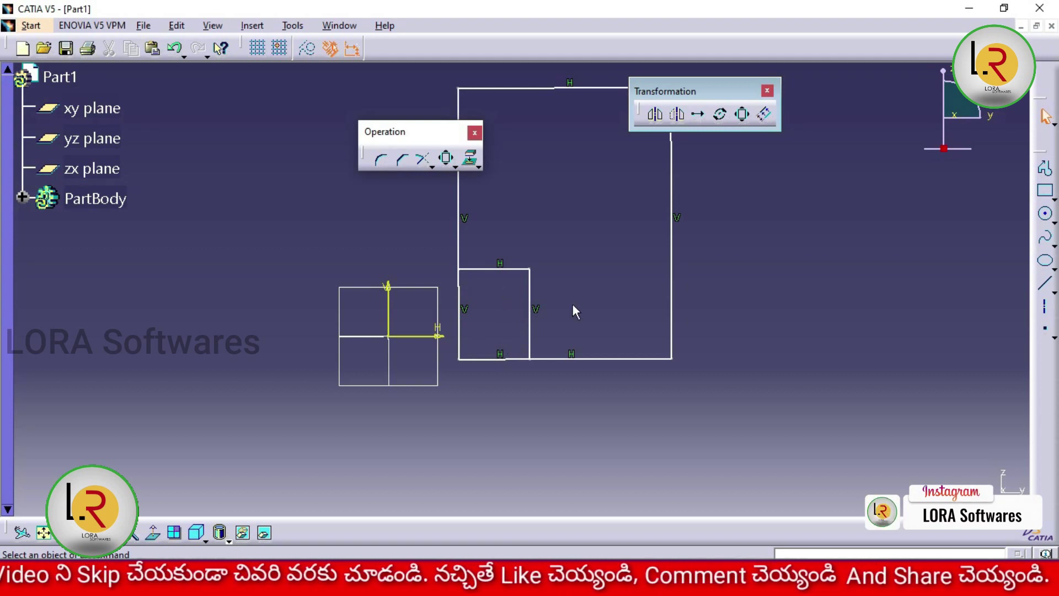
{"action": "mouse_move", "coordinate": [610, 313]}
{"action": "middle_mouse_down"}
{"action": "mouse_move", "coordinate": [585, 276]}
{"action": "mouse_move", "coordinate": [573, 323]}
{"action": "middle_mouse_up"}
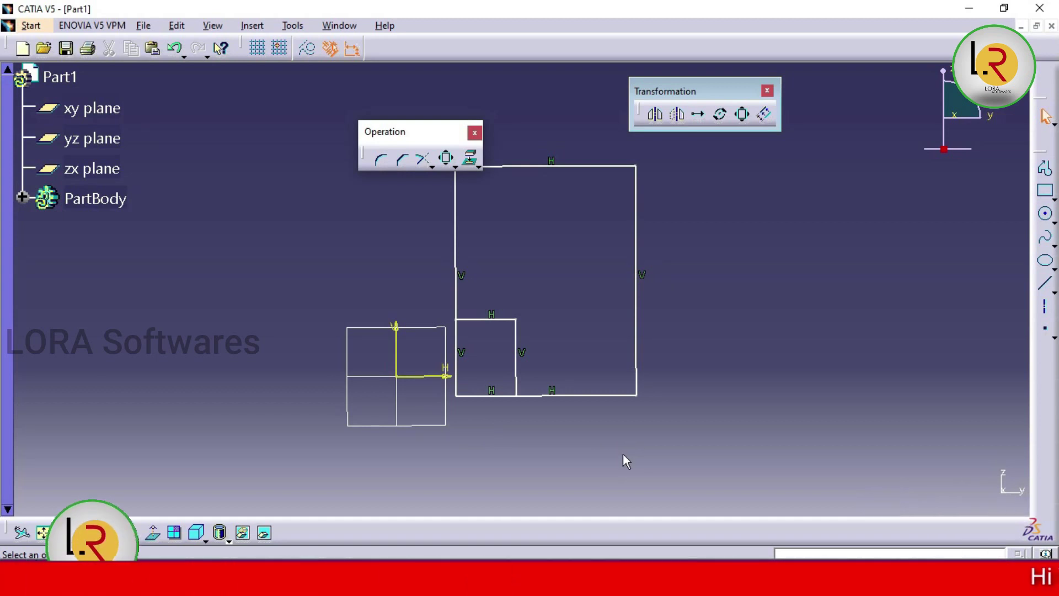
{"action": "left_click", "coordinate": [744, 115]}
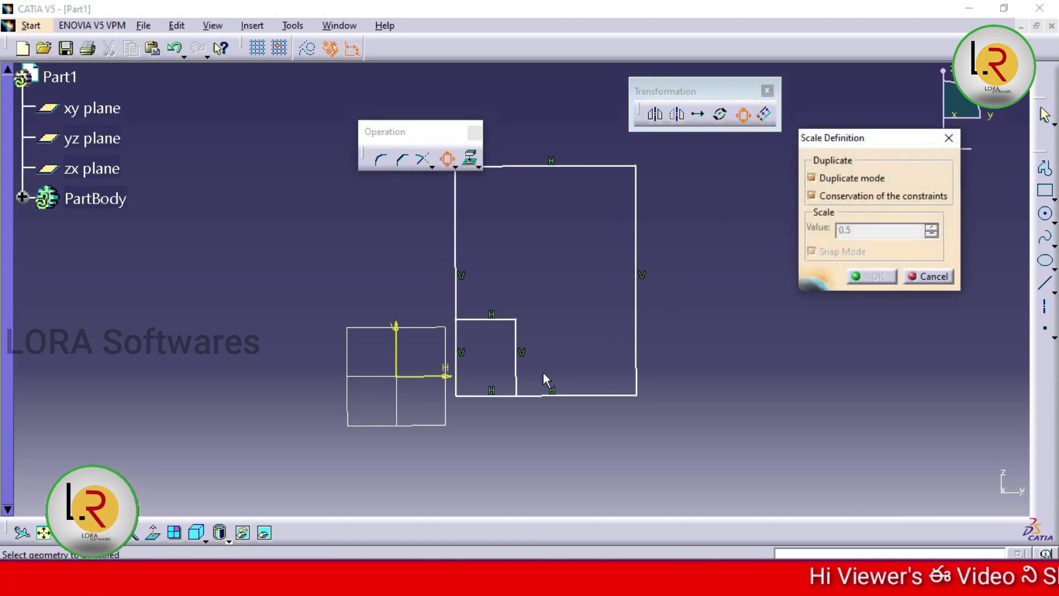
{"action": "left_click_drag", "start_coordinate": [653, 155], "coordinate": [406, 428]}
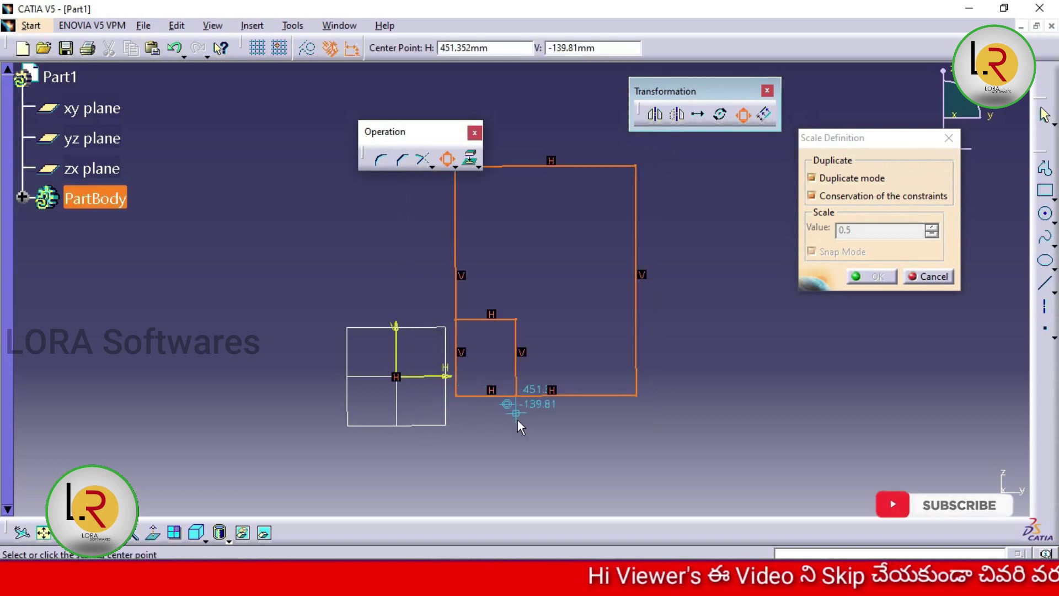
{"action": "left_click", "coordinate": [541, 429]}
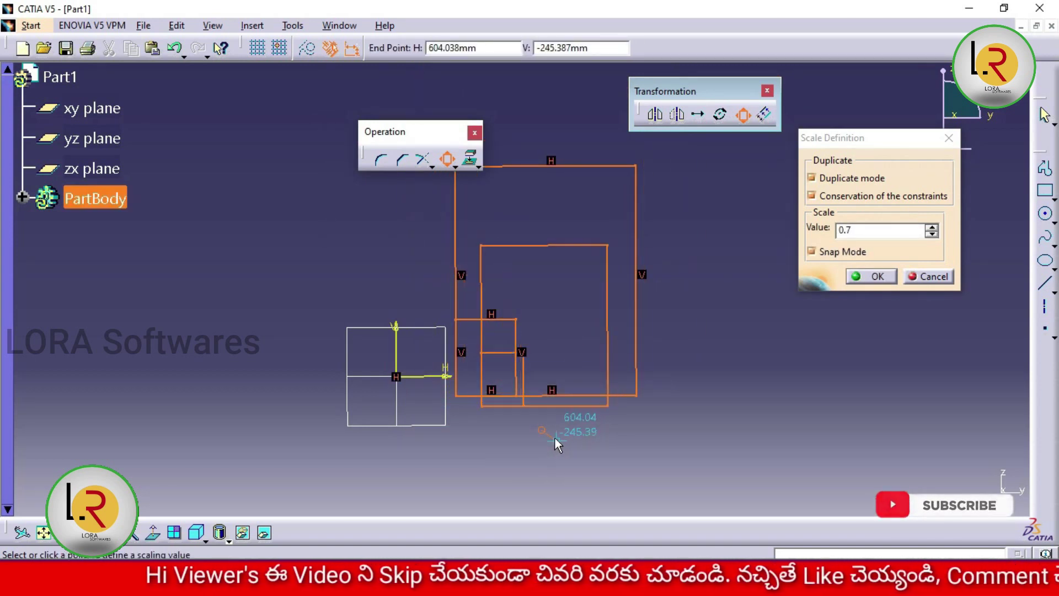
{"action": "key", "text": "Escape"}
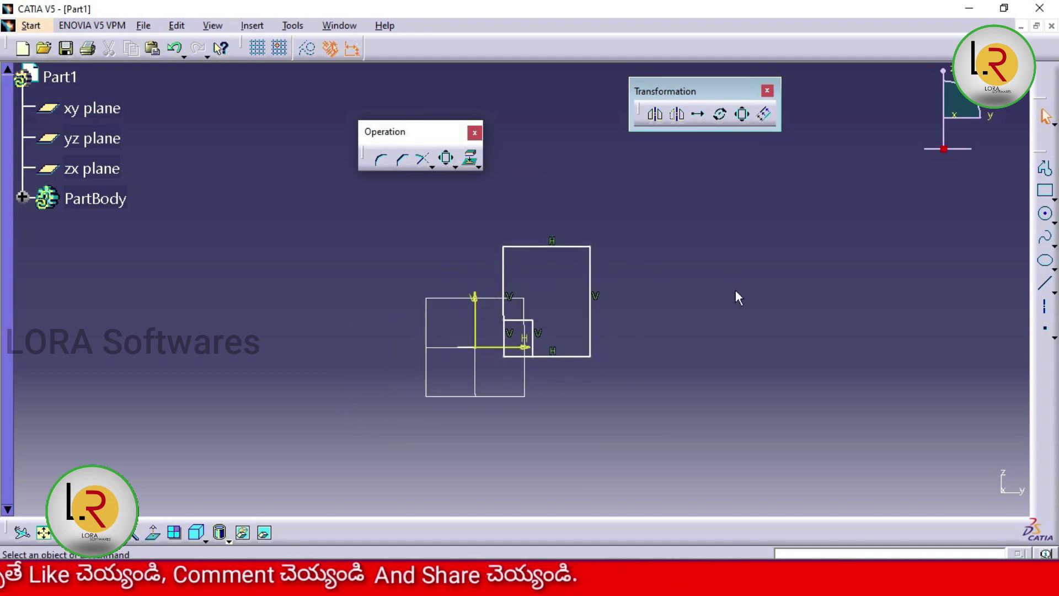
Draw a circle to the right of the nested rectangles.
{"action": "middle_click_drag", "start_coordinate": [738, 298], "coordinate": [559, 314]}
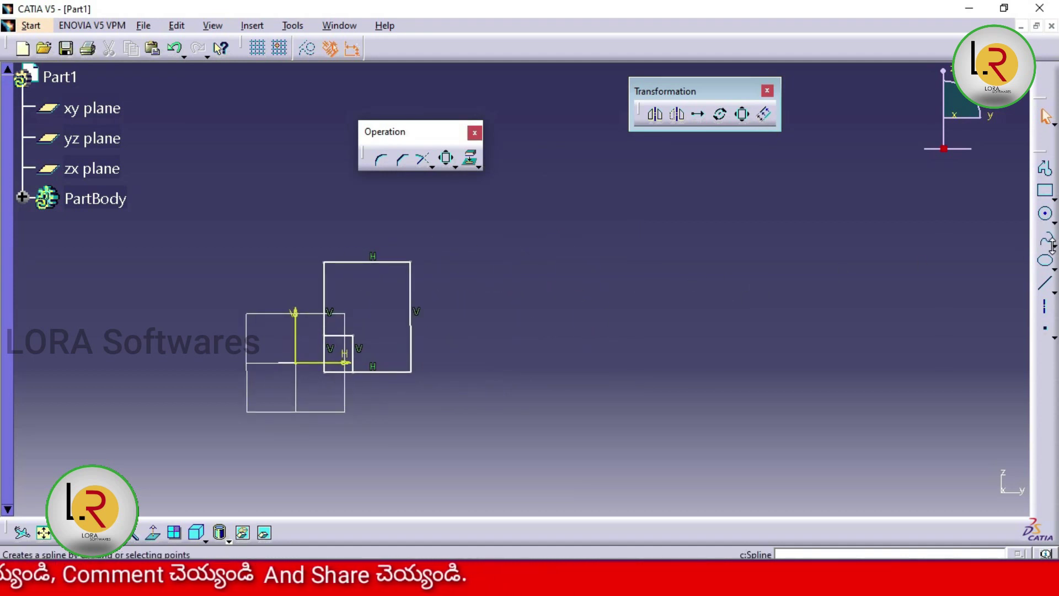
{"action": "left_click", "coordinate": [1046, 216]}
{"action": "left_click", "coordinate": [599, 243]}
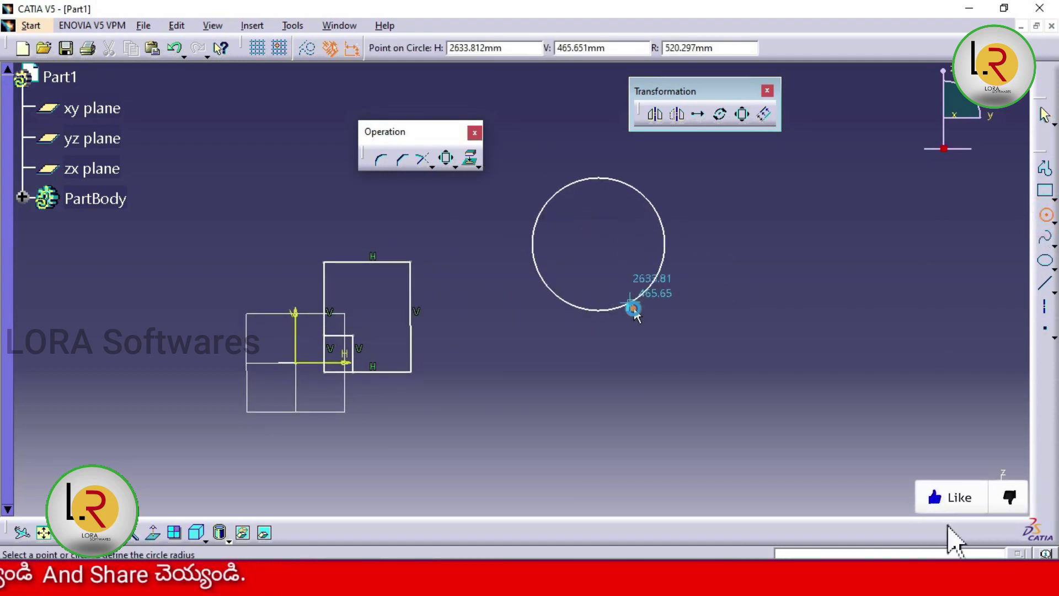
{"action": "left_click", "coordinate": [635, 310]}
Draw a slanted line running from upper right down to lower left.
{"action": "middle_click_drag", "start_coordinate": [754, 307], "coordinate": [672, 287]}
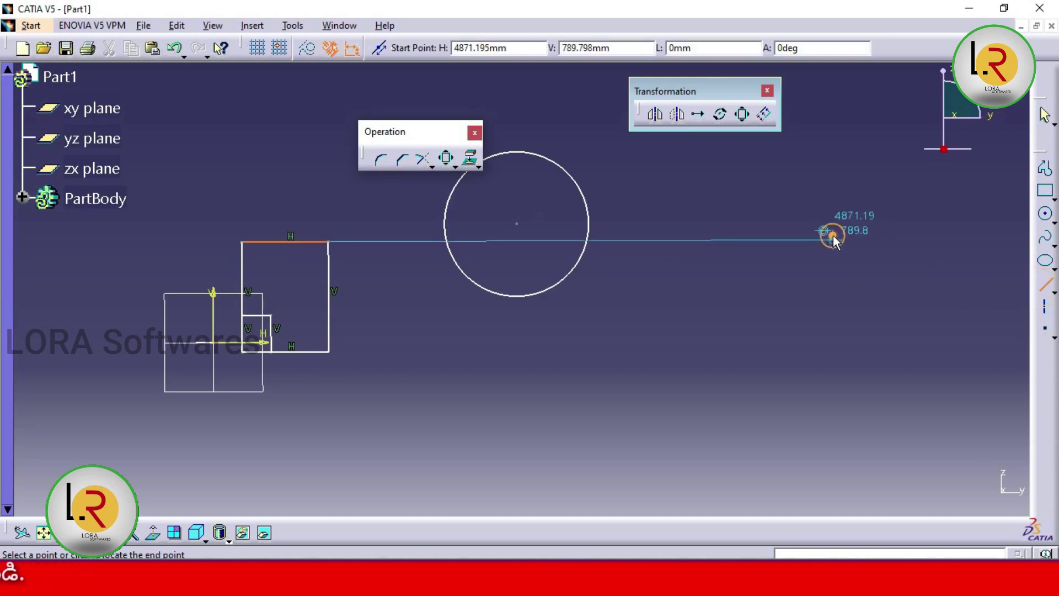
{"action": "left_click", "coordinate": [833, 235]}
{"action": "left_click", "coordinate": [576, 465]}
{"action": "middle_click_drag", "start_coordinate": [886, 370], "coordinate": [833, 379]}
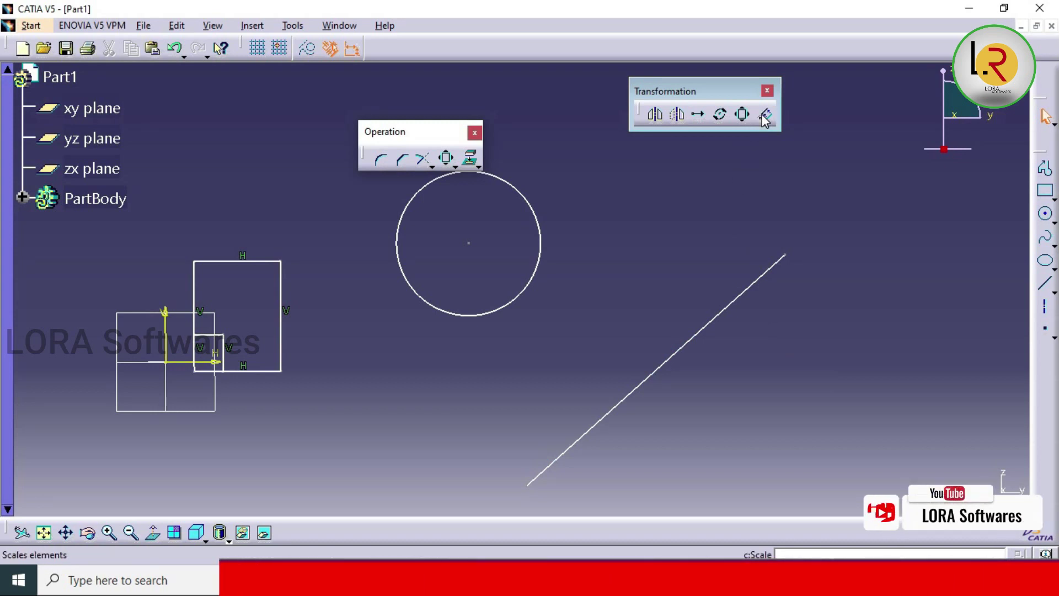
Offset the slanted line into 6 parallel copies on one side.
{"action": "left_click", "coordinate": [765, 116]}
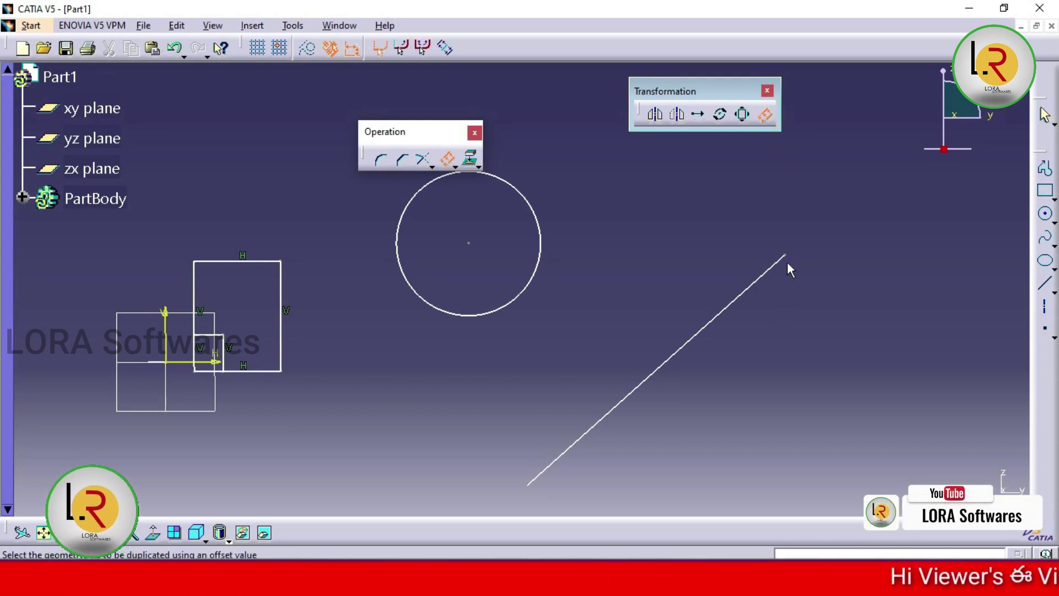
{"action": "left_click", "coordinate": [709, 330]}
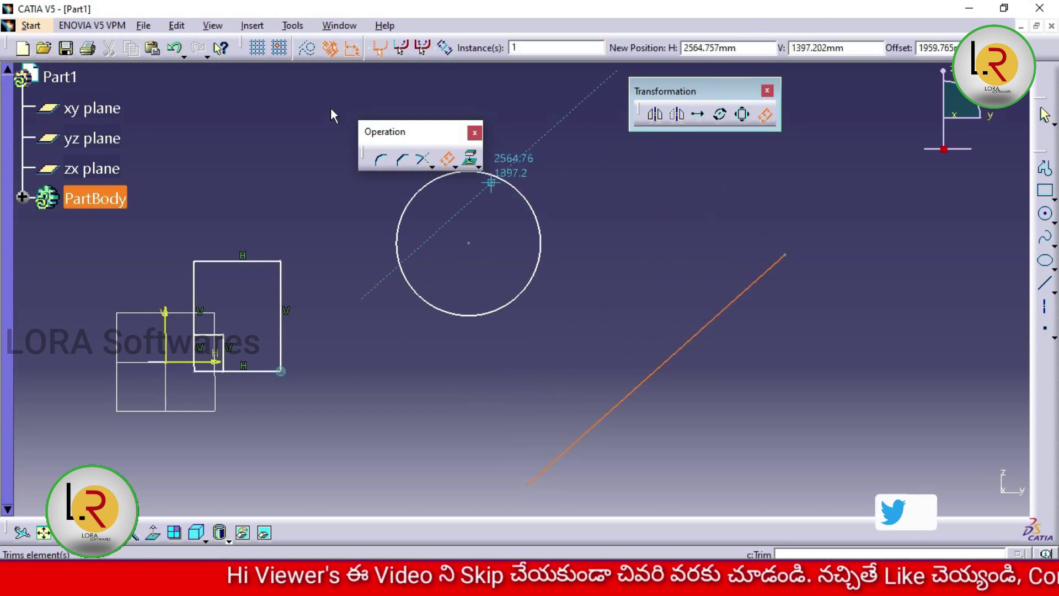
{"action": "left_click_drag", "start_coordinate": [241, 47], "coordinate": [174, 160]}
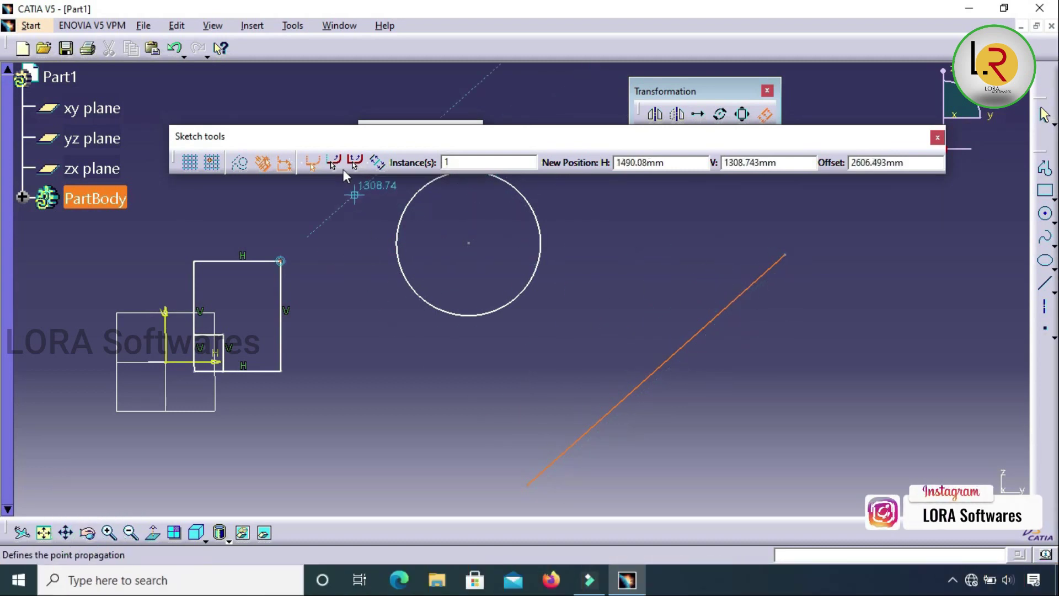
{"action": "left_click", "coordinate": [464, 160]}
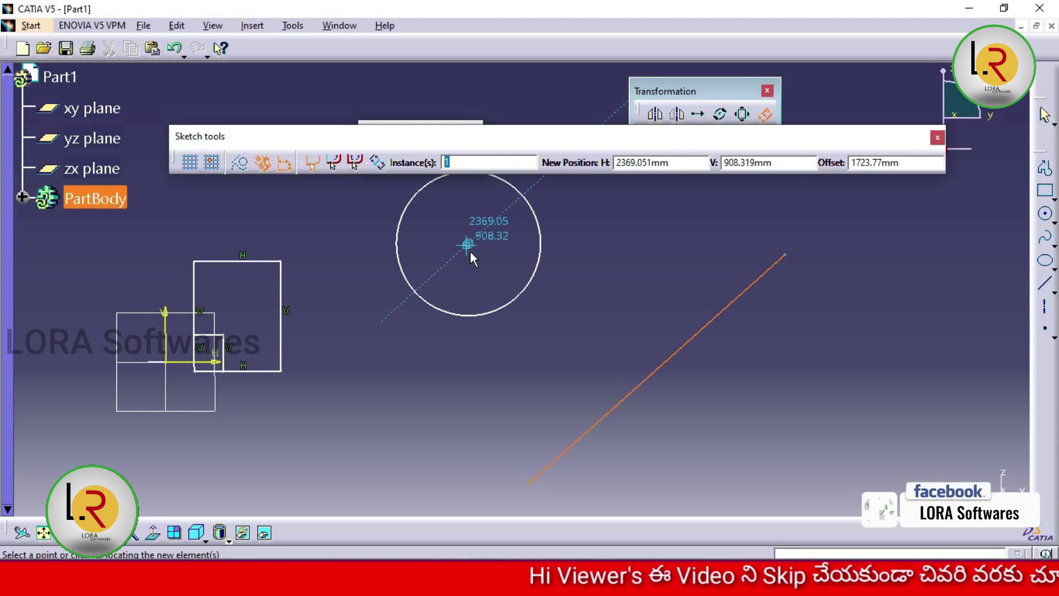
{"action": "type", "text": "6"}
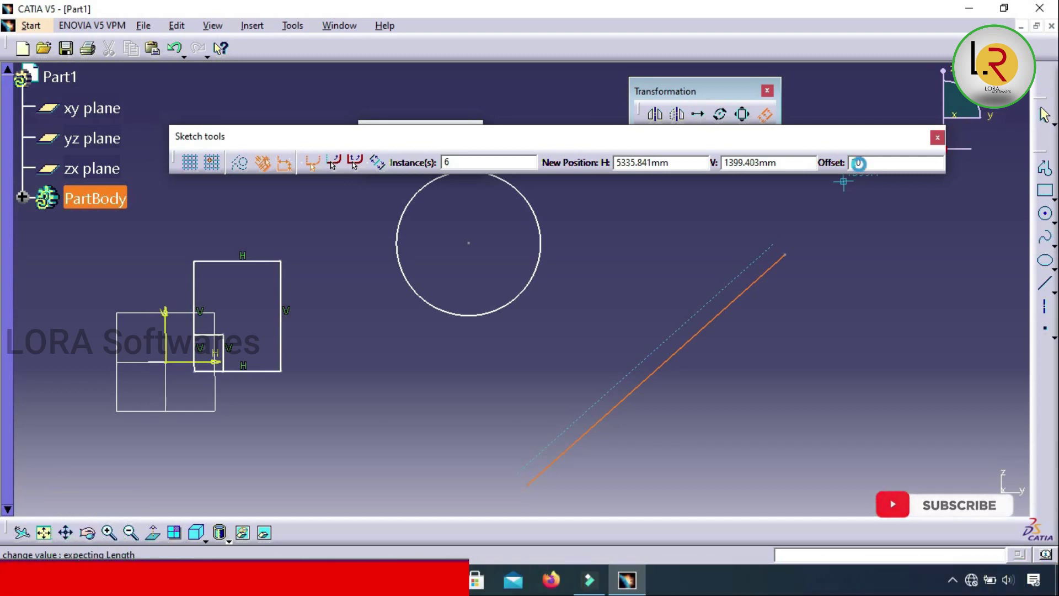
{"action": "key", "text": "Tab"}
{"action": "type", "text": "20"}
{"action": "key", "text": "Return"}
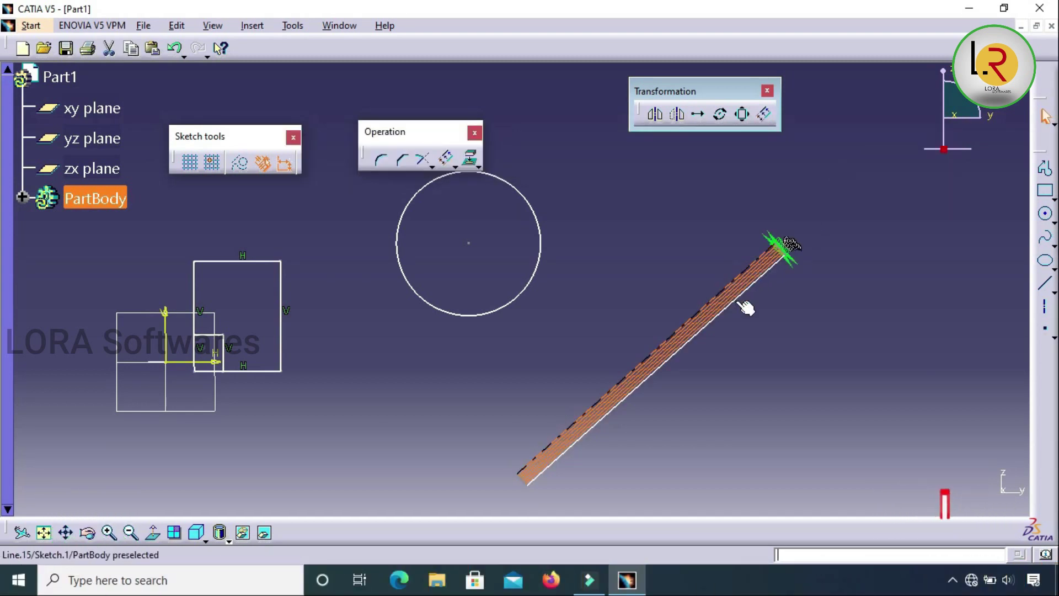
Select one of the new offset lines.
{"action": "middle_click_drag", "start_coordinate": [755, 325], "coordinate": [690, 297], "text": "ctrl"}
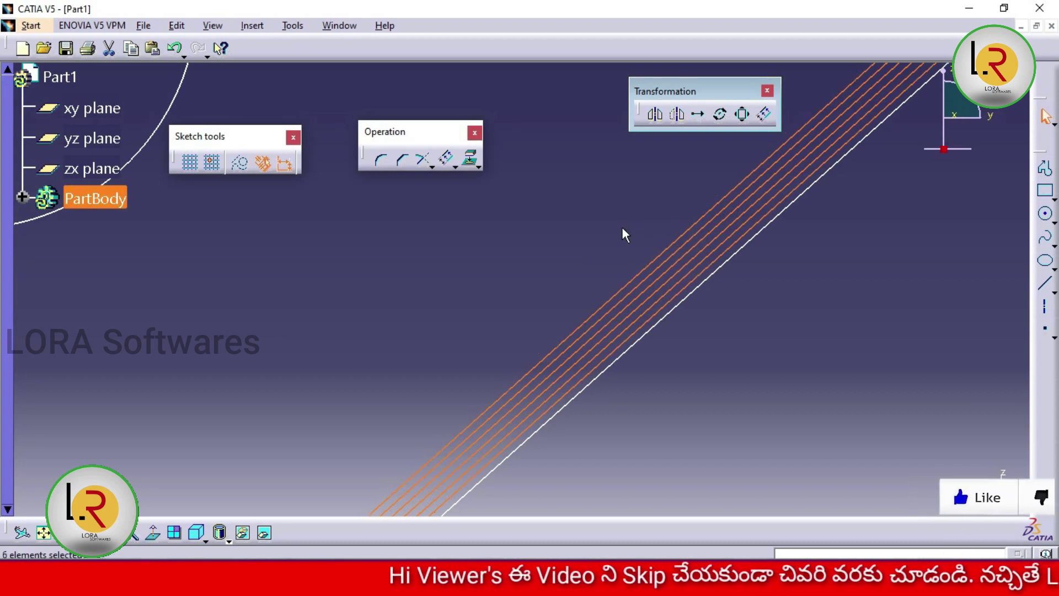
{"action": "middle_click_drag", "start_coordinate": [622, 227], "coordinate": [720, 375], "text": "ctrl"}
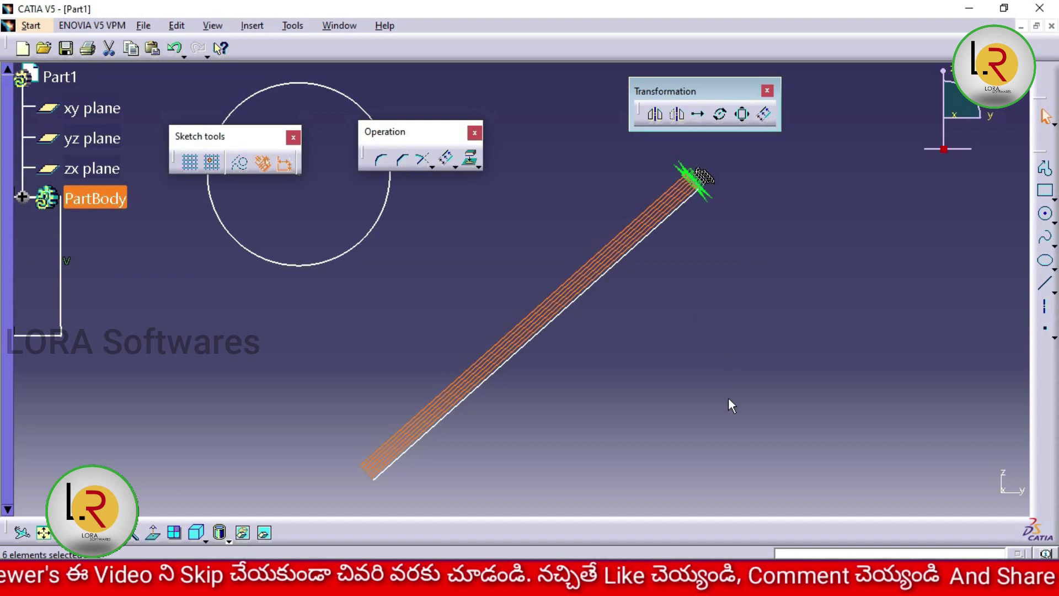
{"action": "left_click", "coordinate": [710, 378]}
{"action": "left_click", "coordinate": [675, 211]}
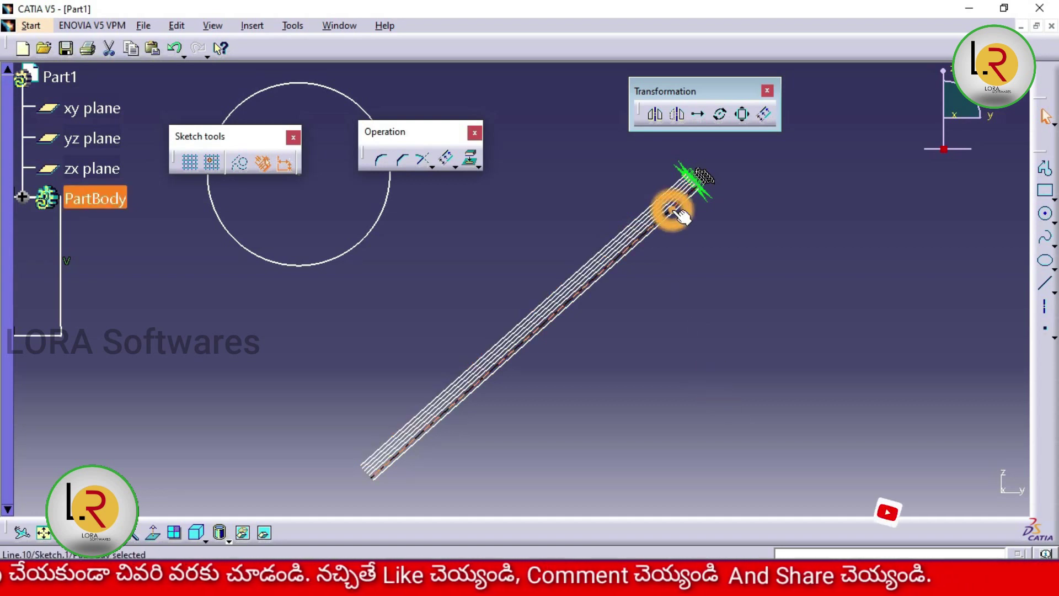
{"action": "left_click", "coordinate": [669, 220]}
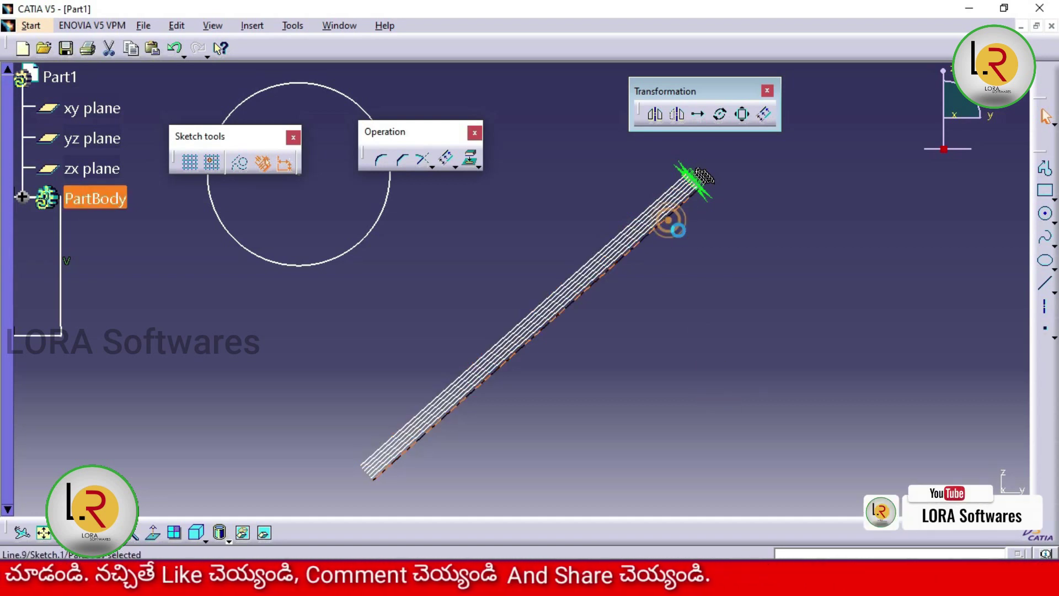
Offset that line into six copies 50 apart on the opposite side, then box-select all lines.
{"action": "left_click", "coordinate": [764, 114]}
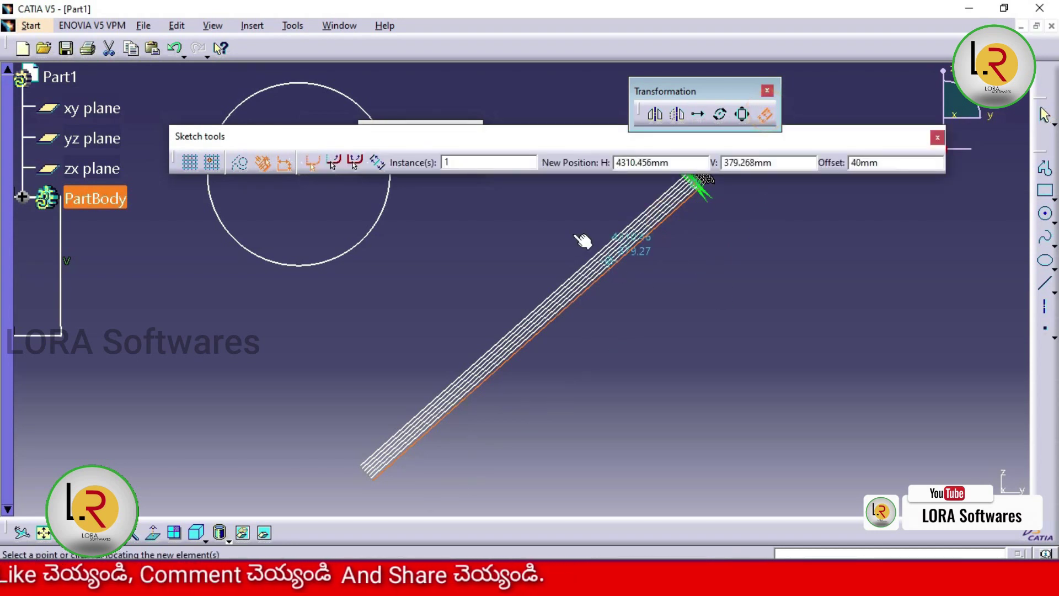
{"action": "left_click", "coordinate": [462, 163]}
{"action": "type", "text": "6"}
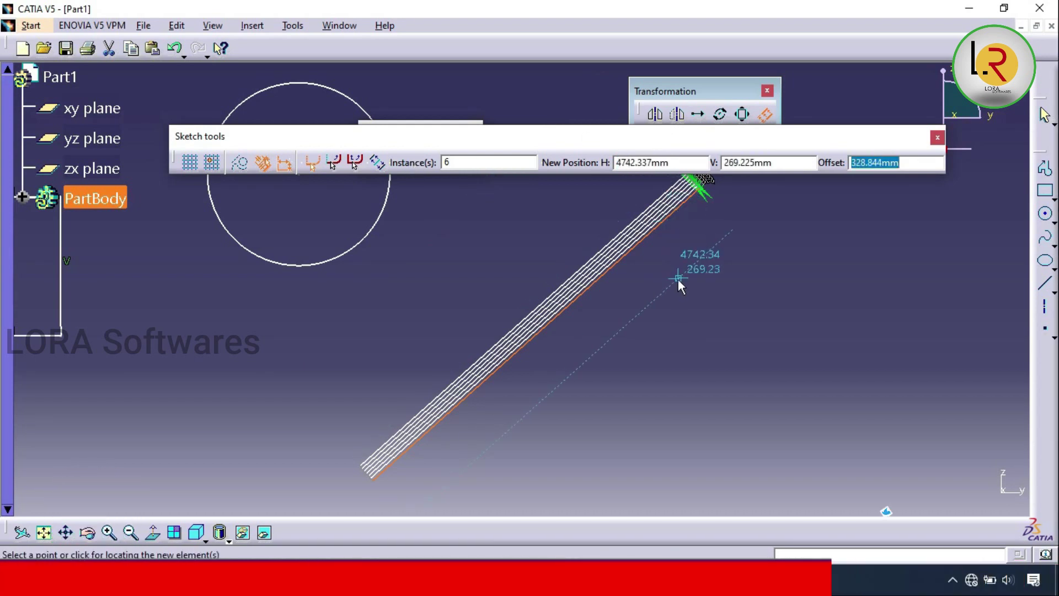
{"action": "type", "text": "50"}
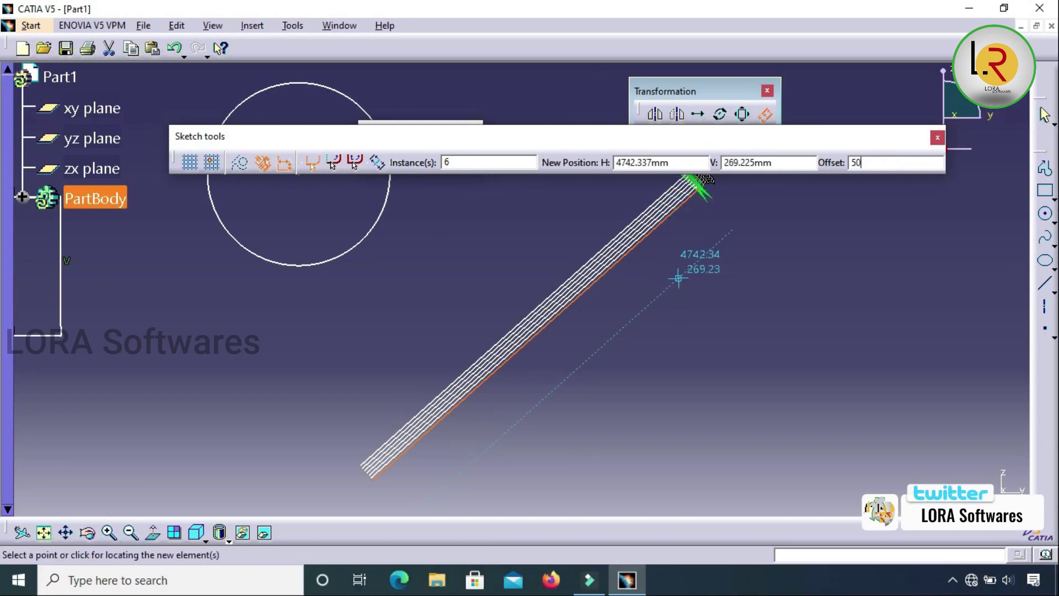
{"action": "left_click", "coordinate": [677, 280]}
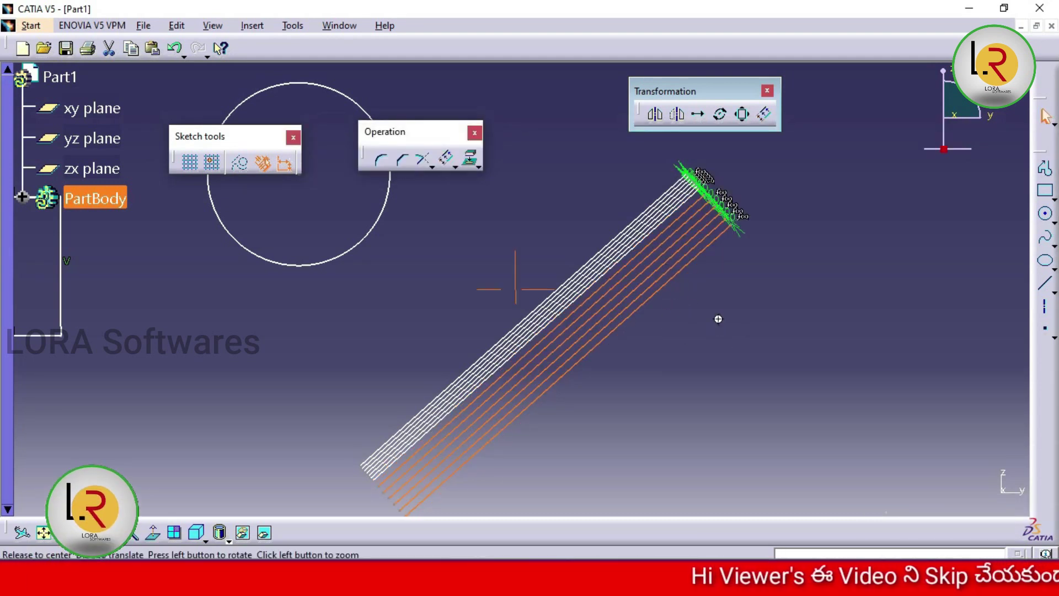
{"action": "middle_click_drag", "start_coordinate": [718, 319], "coordinate": [728, 346]}
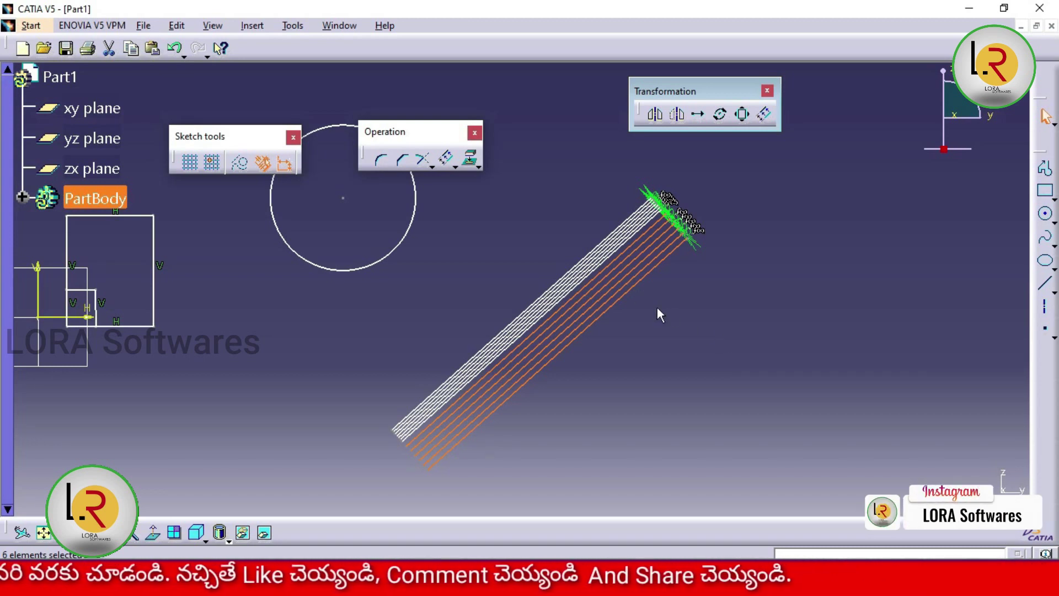
{"action": "mouse_move", "coordinate": [791, 176]}
{"action": "left_mouse_down"}
{"action": "mouse_move", "coordinate": [489, 406]}
{"action": "mouse_move", "coordinate": [422, 483]}
{"action": "left_mouse_up"}
Delete the selected offset lines and centre the view on the circle.
{"action": "key", "text": "Delete"}
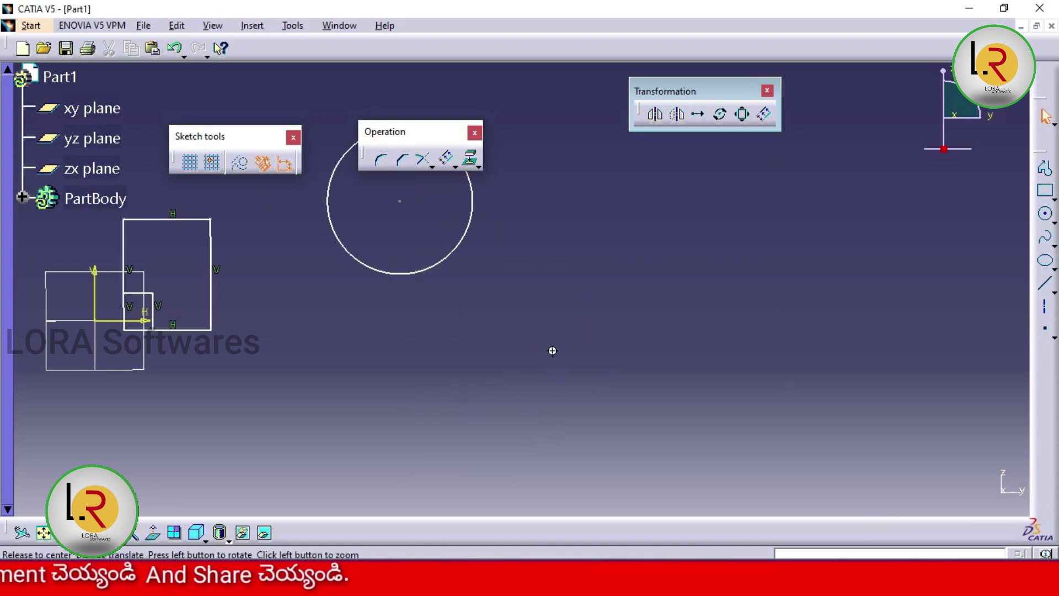
{"action": "mouse_move", "coordinate": [552, 350]}
{"action": "middle_mouse_down"}
{"action": "mouse_move", "coordinate": [774, 454]}
{"action": "mouse_move", "coordinate": [771, 371]}
{"action": "mouse_move", "coordinate": [678, 315]}
{"action": "mouse_move", "coordinate": [633, 314]}
{"action": "middle_mouse_up"}
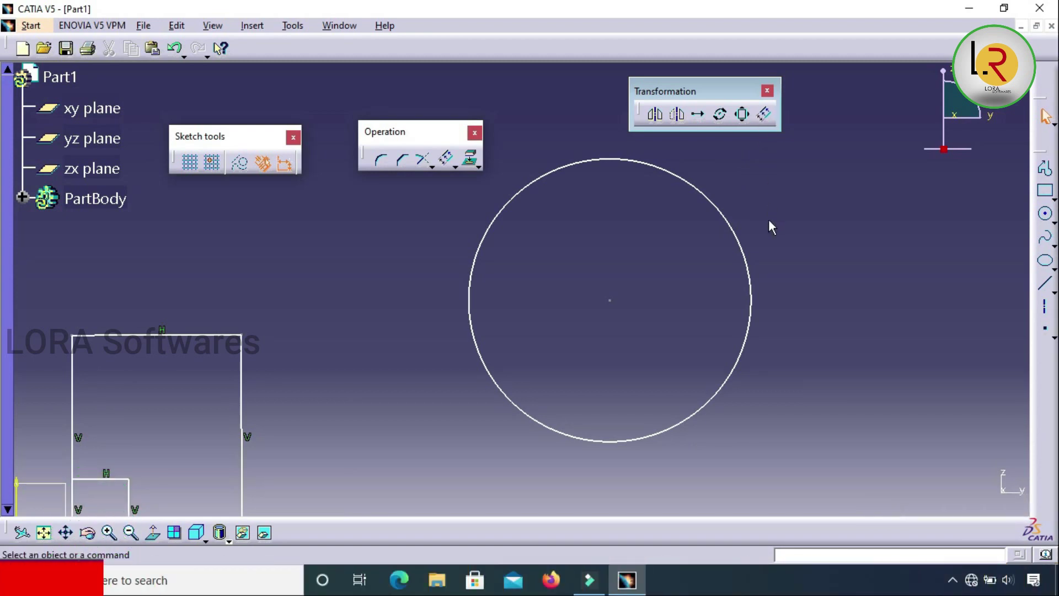
{"action": "left_click", "coordinate": [764, 116]}
{"action": "middle_click_drag", "start_coordinate": [628, 226], "coordinate": [581, 248]}
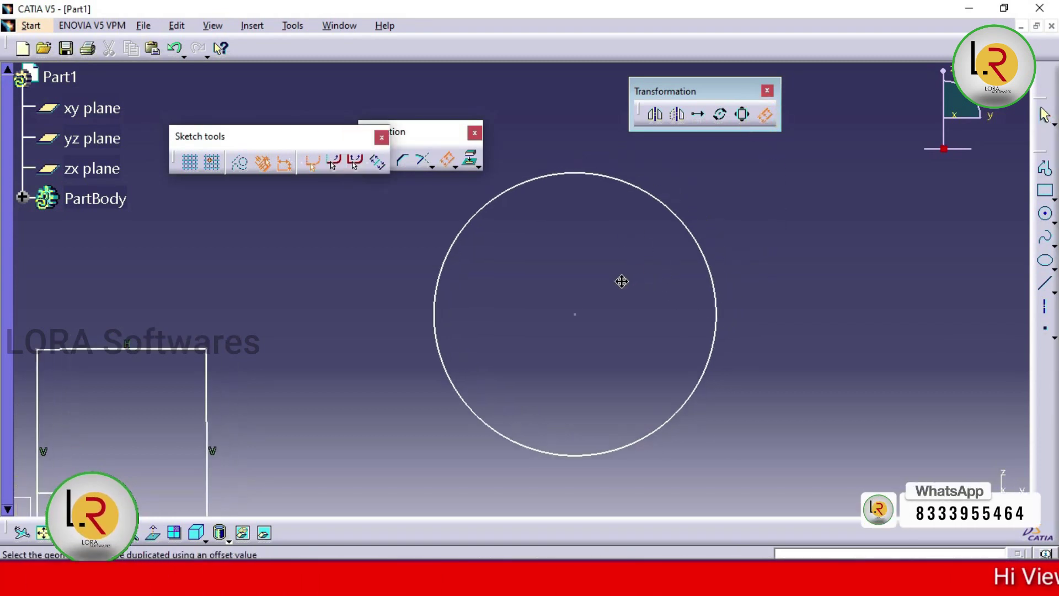
Offset the circle into 3 concentric circles spaced 100 apart.
{"action": "left_click", "coordinate": [689, 255]}
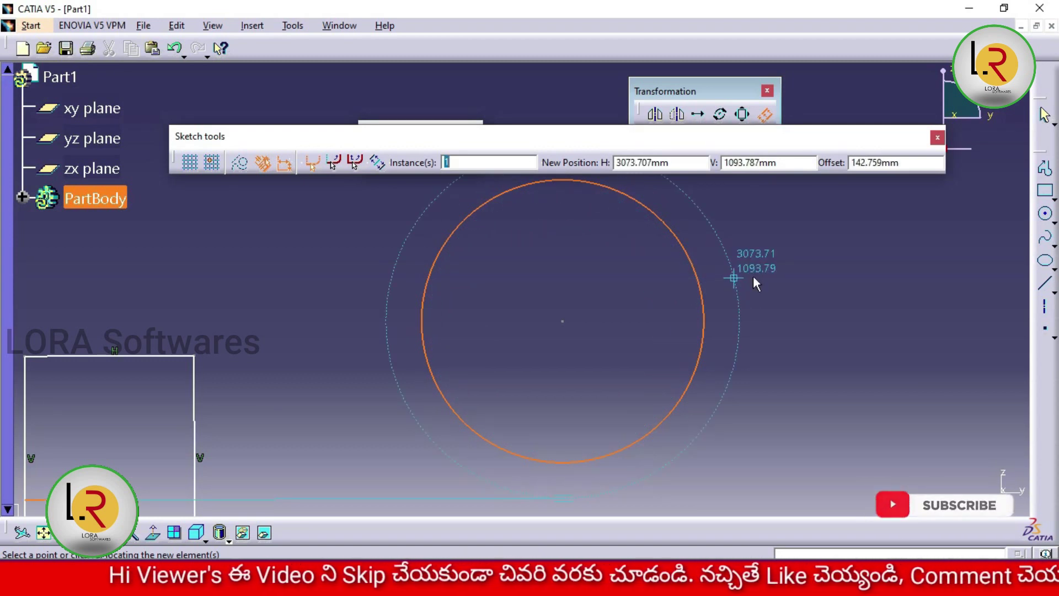
{"action": "type", "text": "6"}
{"action": "key", "text": "Tab"}
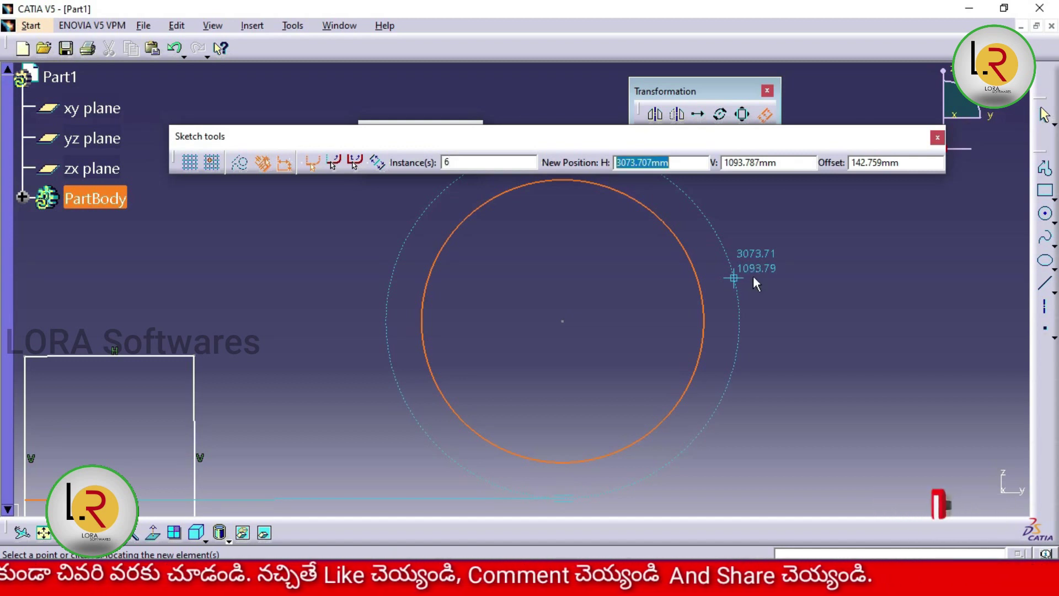
{"action": "key", "text": "Tab"}
{"action": "key", "text": "Tab"}
{"action": "key", "text": "Tab"}
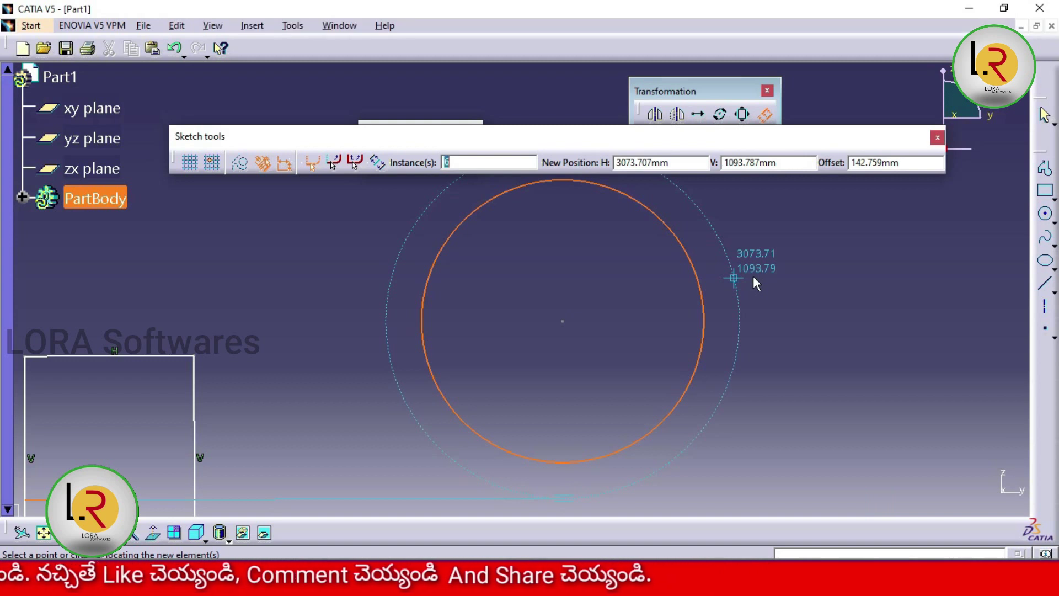
{"action": "type", "text": "3"}
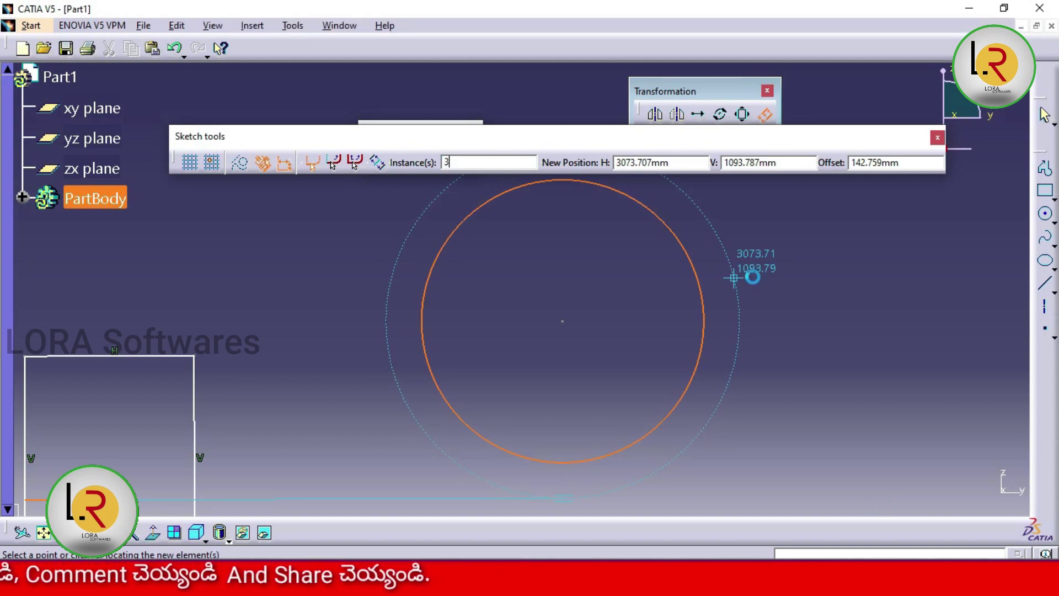
{"action": "key", "text": "Tab"}
{"action": "type", "text": "100"}
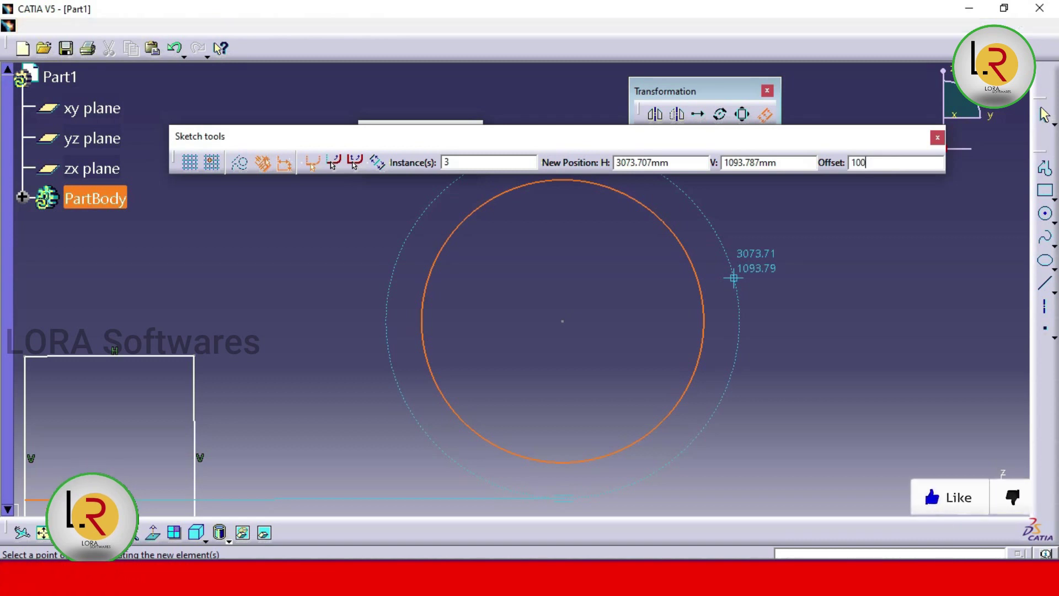
{"action": "key", "text": "Return"}
{"action": "left_click", "coordinate": [819, 266]}
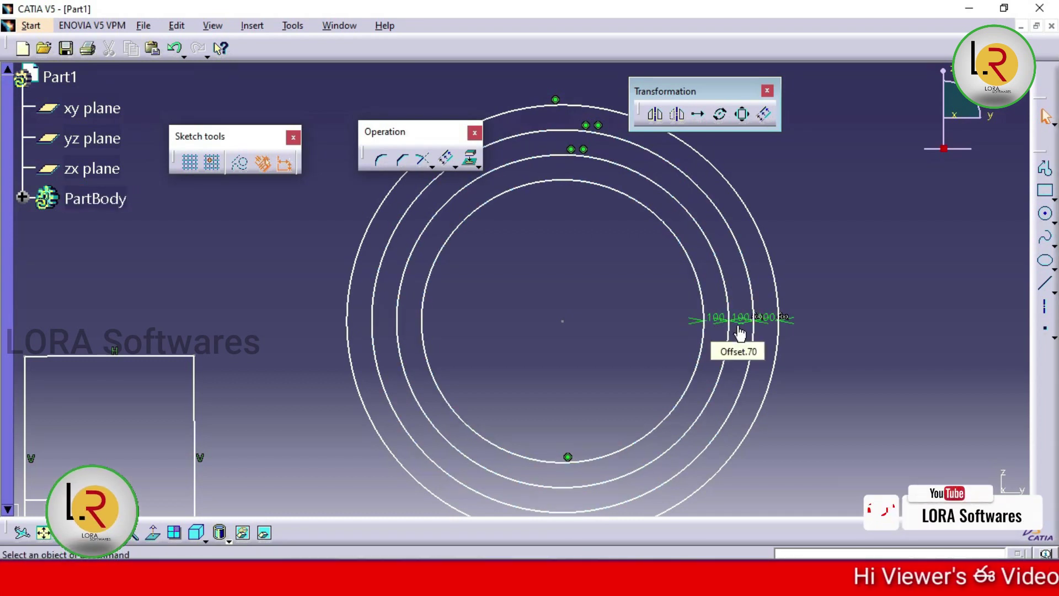
Undo the three offset circles, then delete the circle and the right square.
{"action": "left_click", "coordinate": [739, 330]}
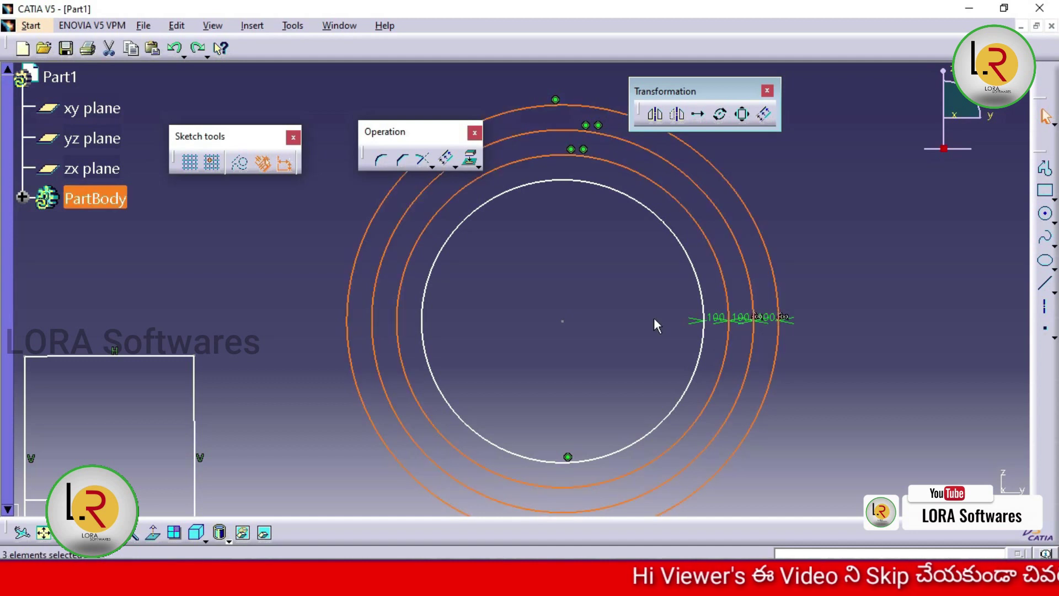
{"action": "key", "text": "ctrl+z"}
{"action": "middle_click_drag", "start_coordinate": [648, 322], "coordinate": [754, 264]}
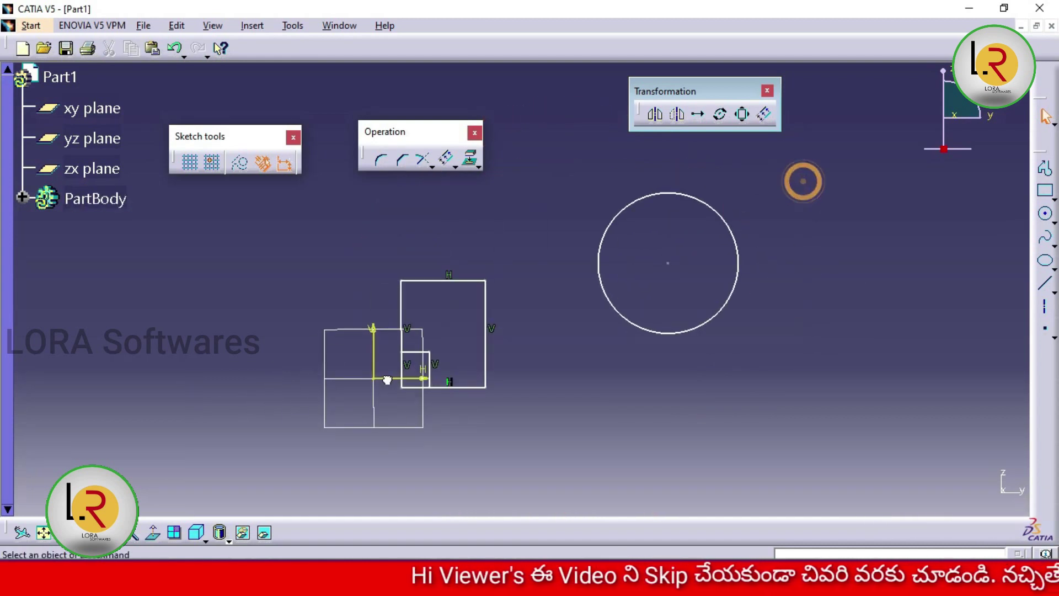
{"action": "left_click_drag", "start_coordinate": [802, 185], "coordinate": [346, 417]}
{"action": "key", "text": "Delete"}
{"action": "left_click", "coordinate": [764, 114]}
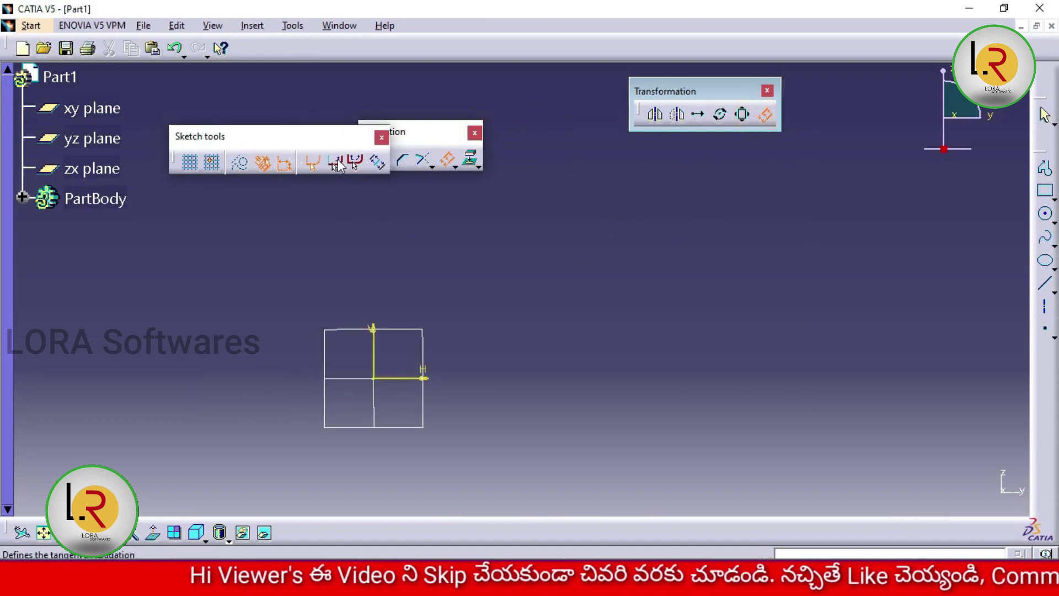
{"action": "key", "text": "Escape"}
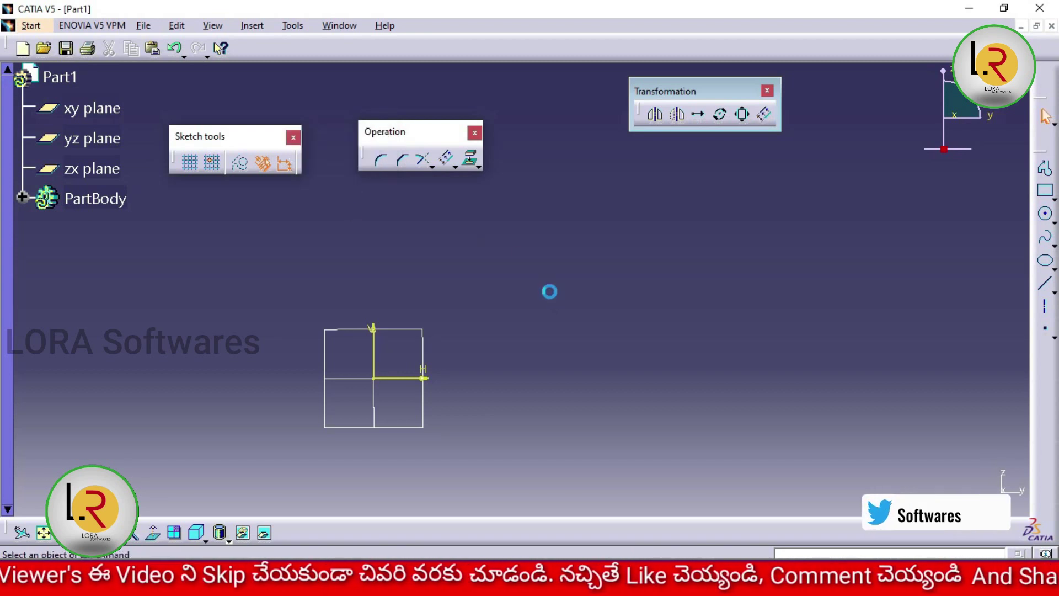
Draw a large new rectangle beside the small square.
{"action": "left_click", "coordinate": [1047, 193]}
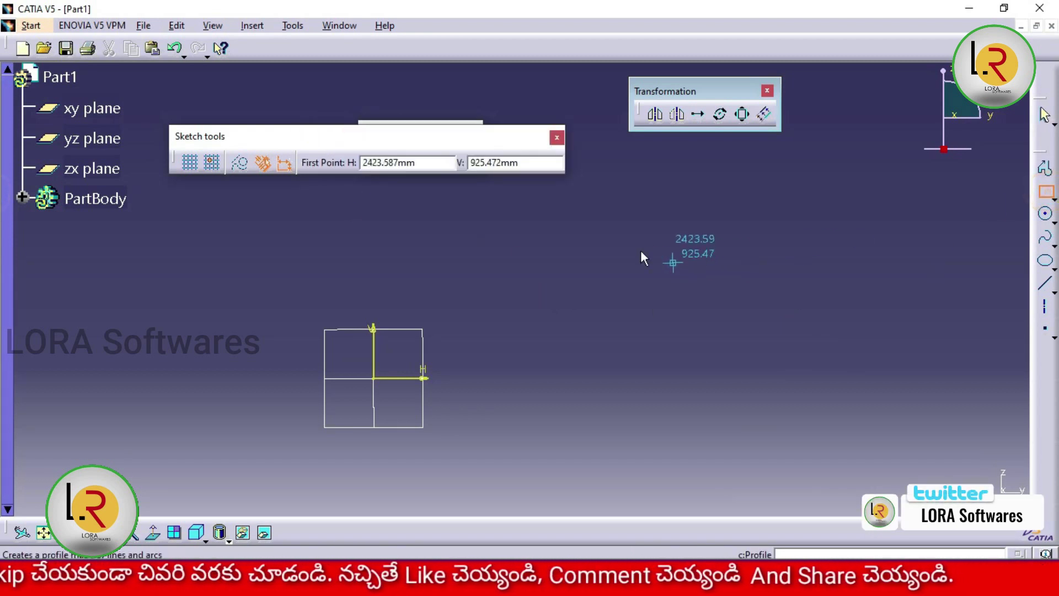
{"action": "left_click", "coordinate": [484, 238]}
{"action": "left_click", "coordinate": [911, 459]}
{"action": "left_click", "coordinate": [948, 392]}
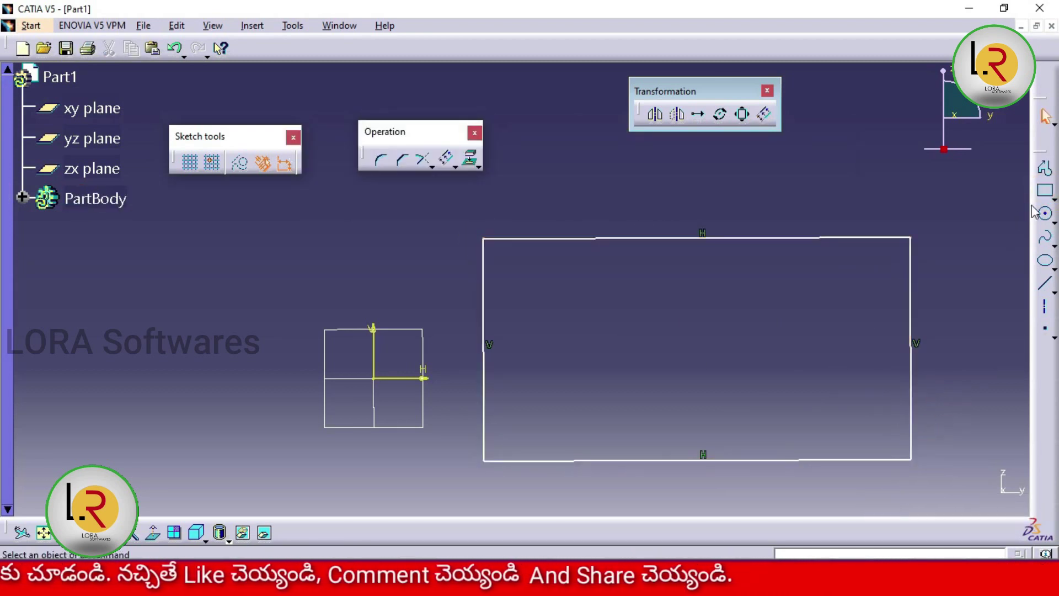
Round the rectangle's bottom-right corner with a radius 1388.516 arc.
{"action": "left_click", "coordinate": [385, 159]}
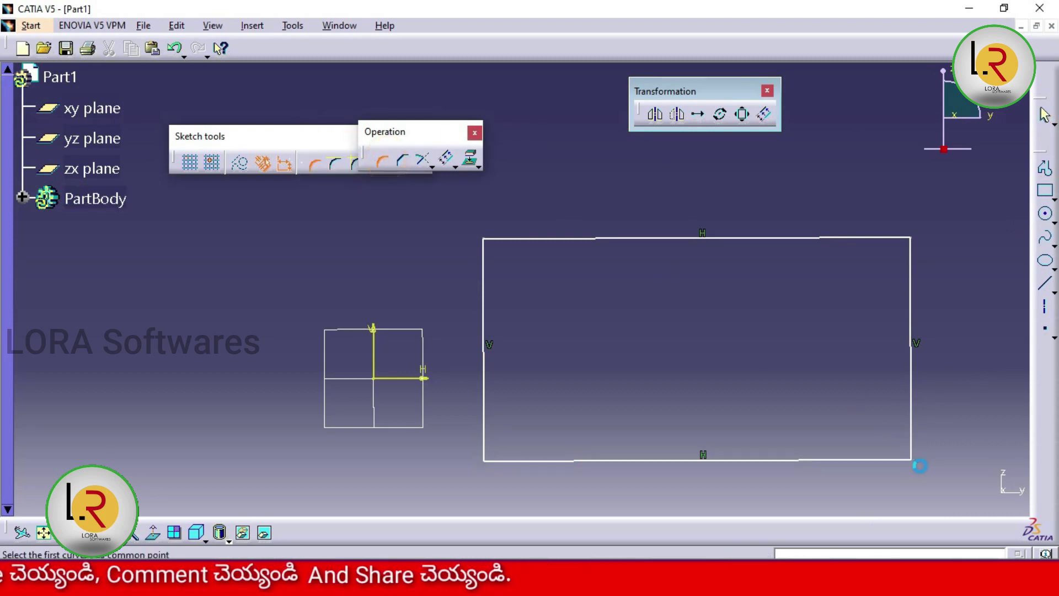
{"action": "left_click", "coordinate": [912, 427]}
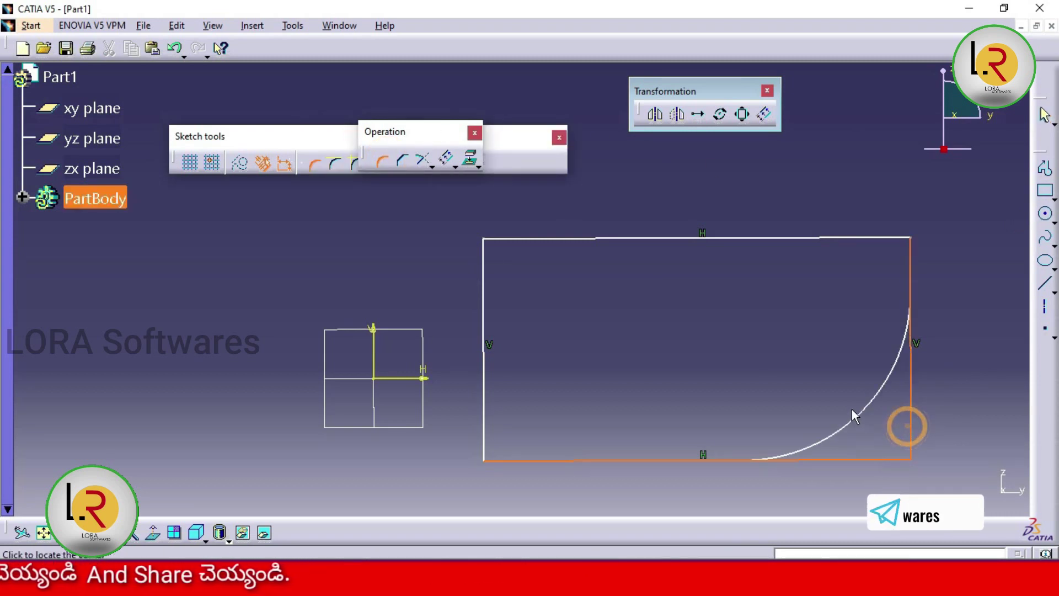
{"action": "left_click", "coordinate": [858, 414]}
{"action": "mouse_move", "coordinate": [929, 442]}
{"action": "middle_mouse_down", "text": "ctrl"}
{"action": "mouse_move", "coordinate": [825, 395]}
{"action": "mouse_move", "coordinate": [785, 280]}
{"action": "middle_mouse_up", "text": "ctrl"}
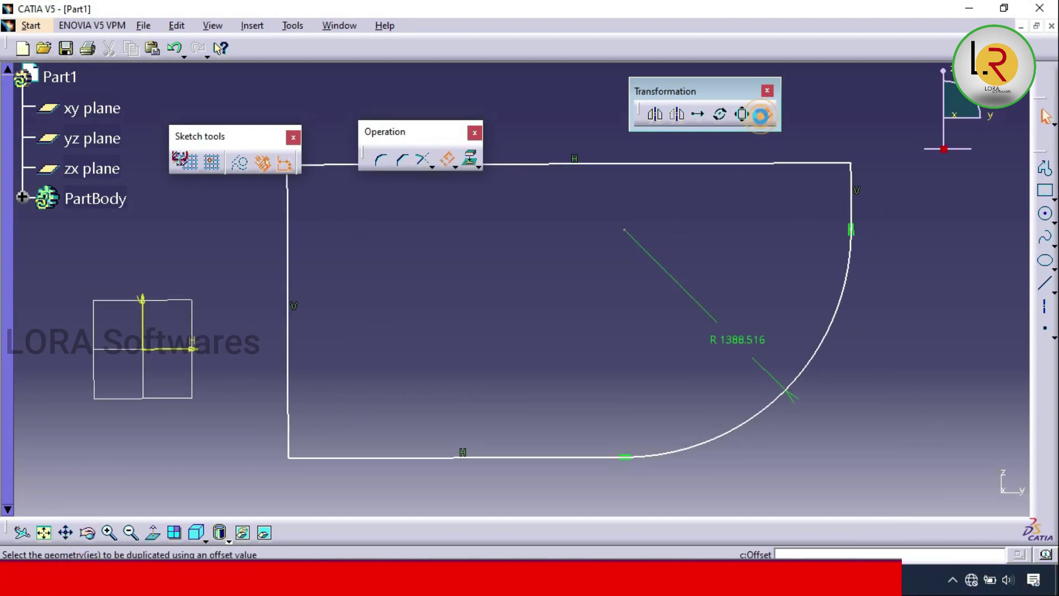
{"action": "left_click_drag", "start_coordinate": [421, 131], "coordinate": [502, 87]}
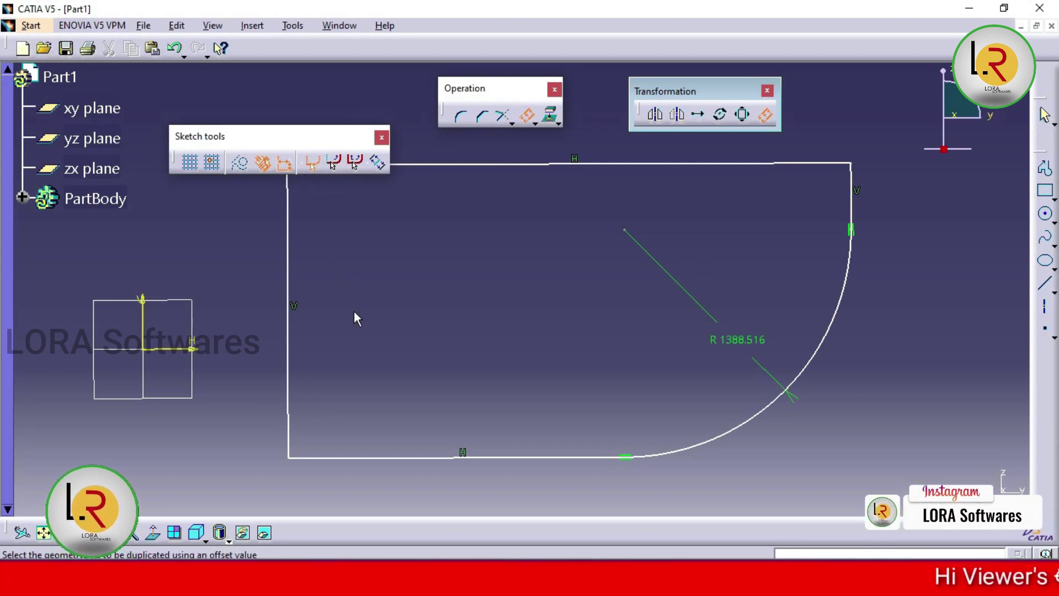
{"action": "left_click", "coordinate": [380, 457]}
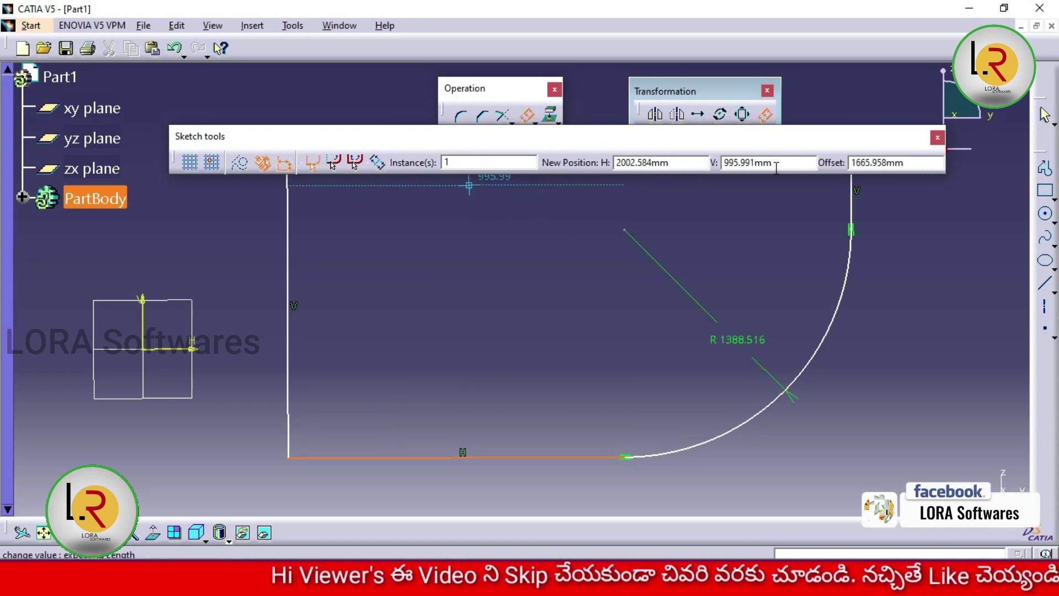
{"action": "left_click", "coordinate": [356, 431]}
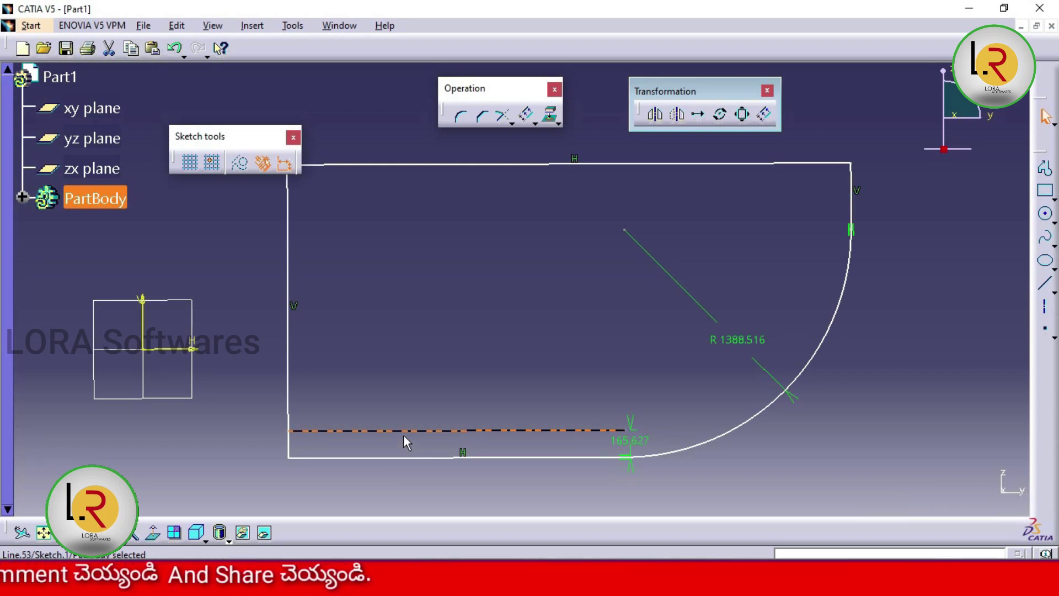
{"action": "key", "text": "Delete"}
{"action": "left_click", "coordinate": [766, 121]}
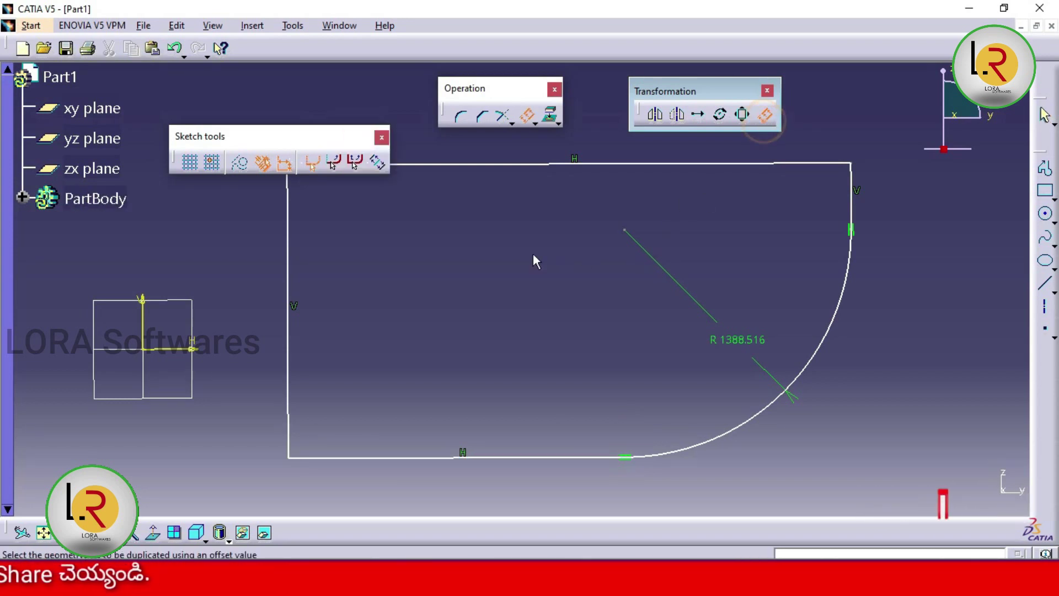
{"action": "left_click", "coordinate": [332, 166]}
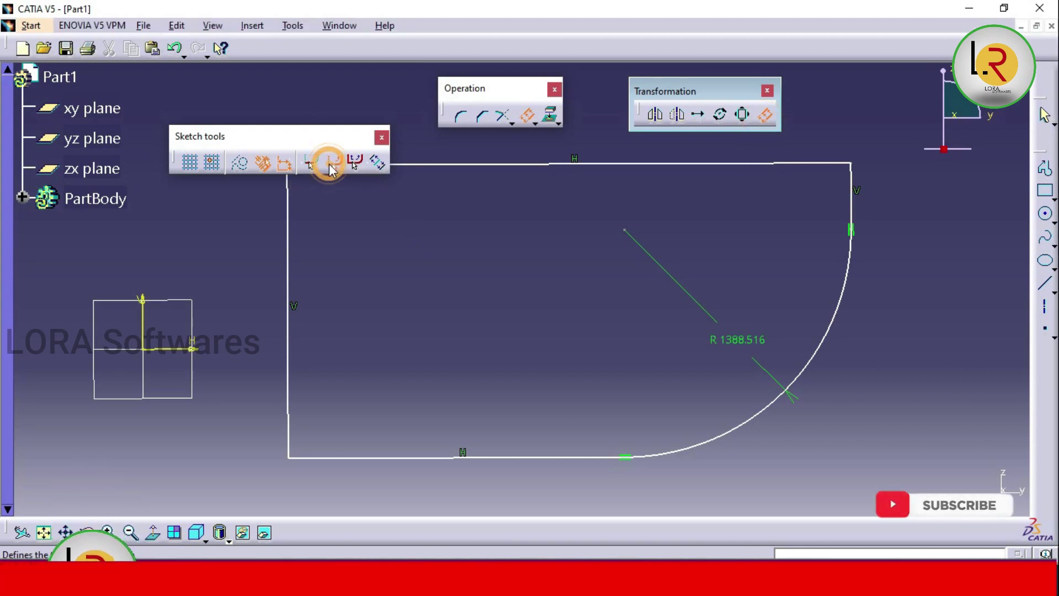
{"action": "left_click", "coordinate": [428, 457]}
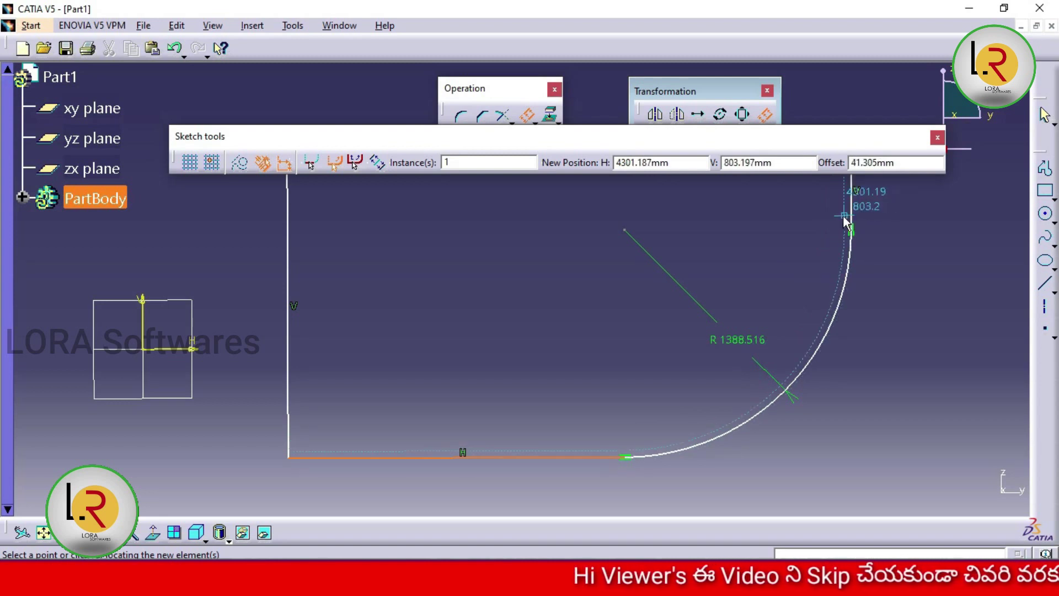
{"action": "scroll", "coordinate": [767, 317], "scroll_direction": "down", "scroll_amount": 3}
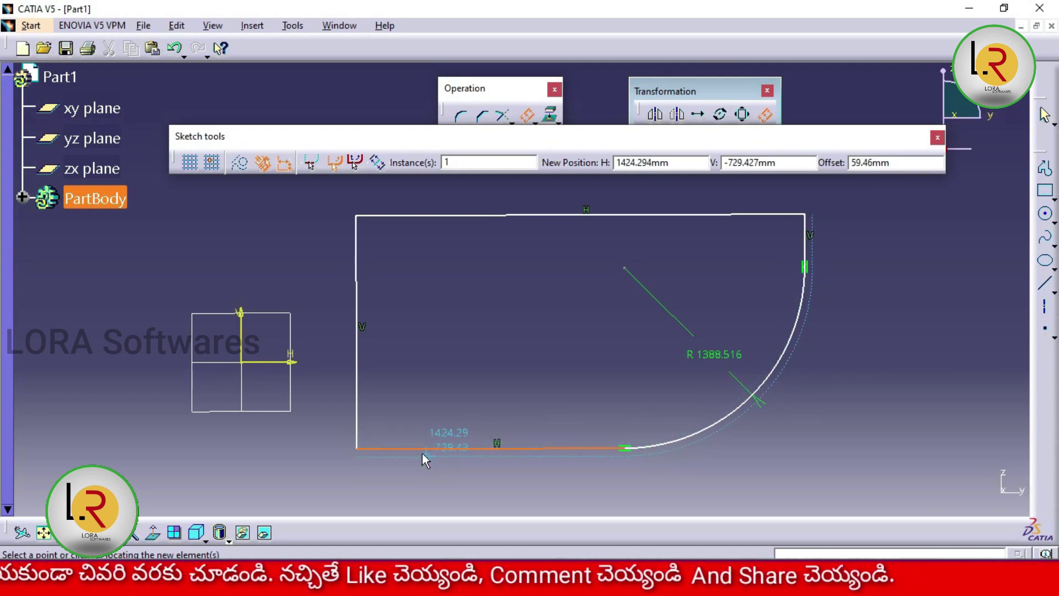
{"action": "left_click", "coordinate": [418, 425]}
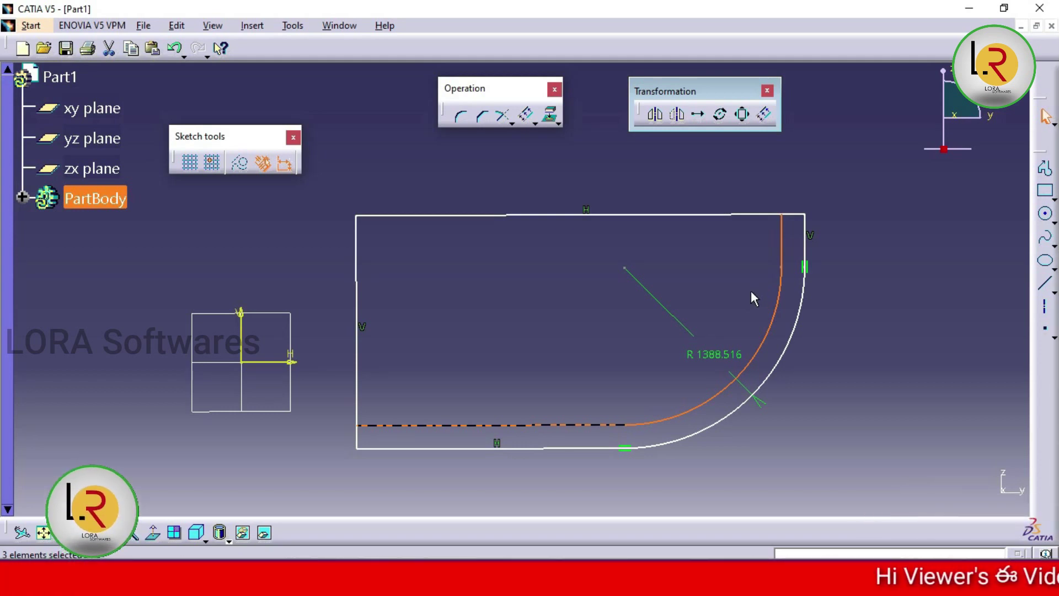
{"action": "key", "text": "ctrl+z"}
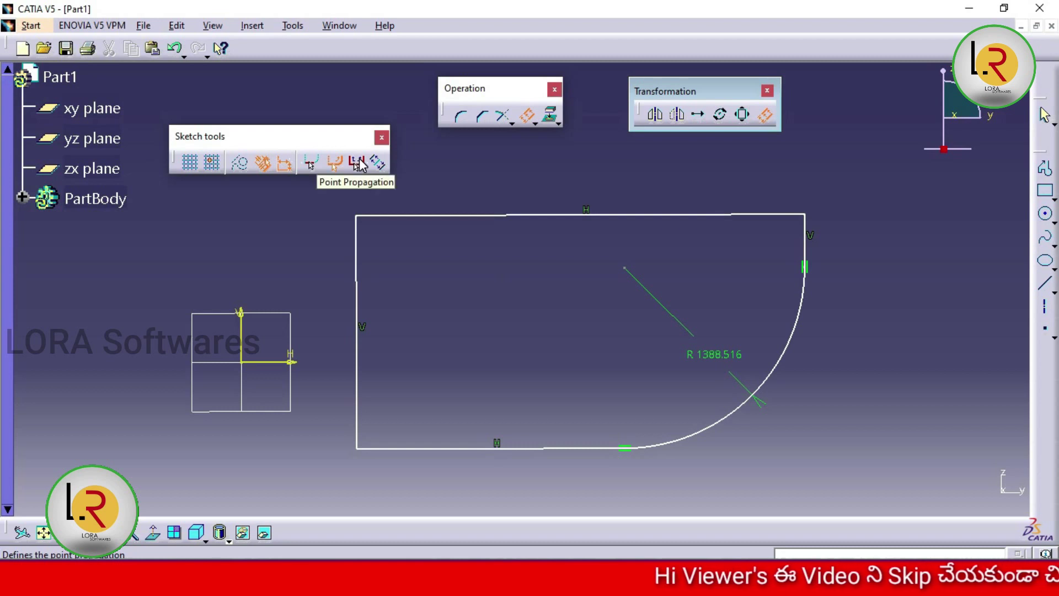
{"action": "left_click", "coordinate": [357, 162]}
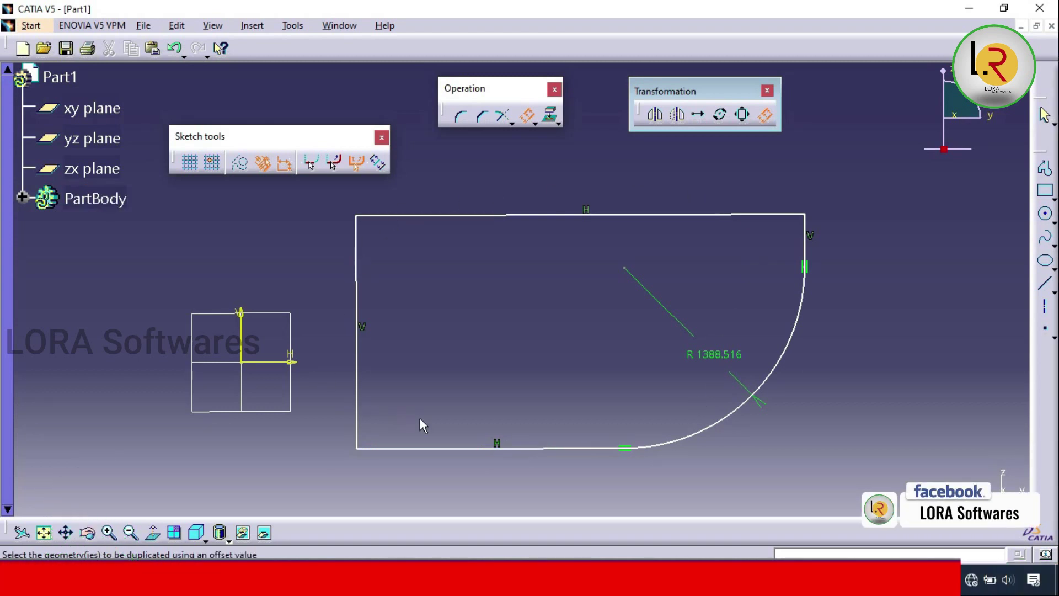
{"action": "left_click", "coordinate": [453, 449]}
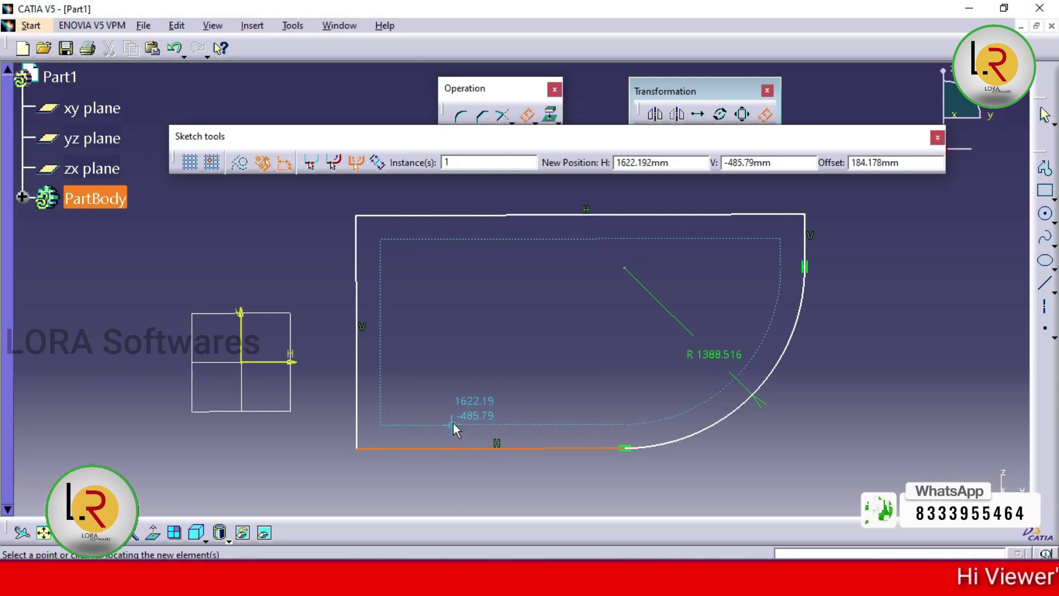
{"action": "left_click", "coordinate": [453, 424]}
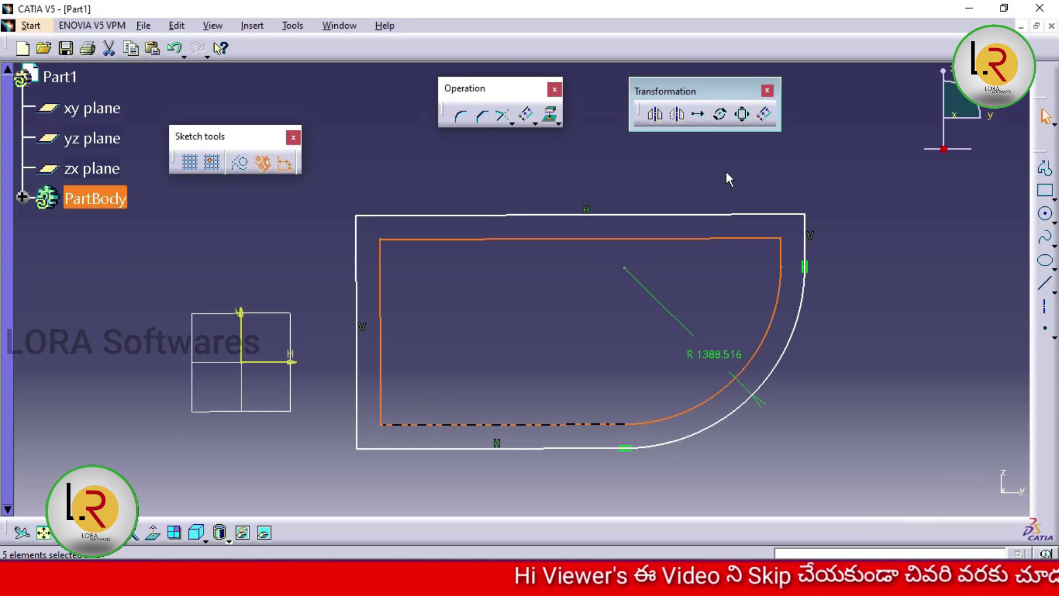
{"action": "left_click", "coordinate": [446, 336]}
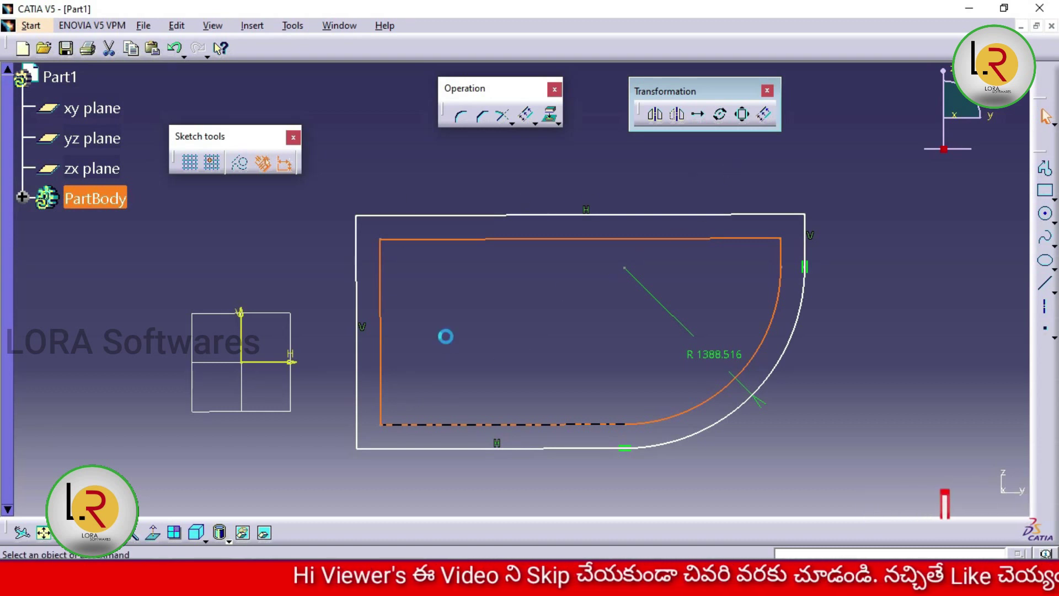
{"action": "key", "text": "Delete"}
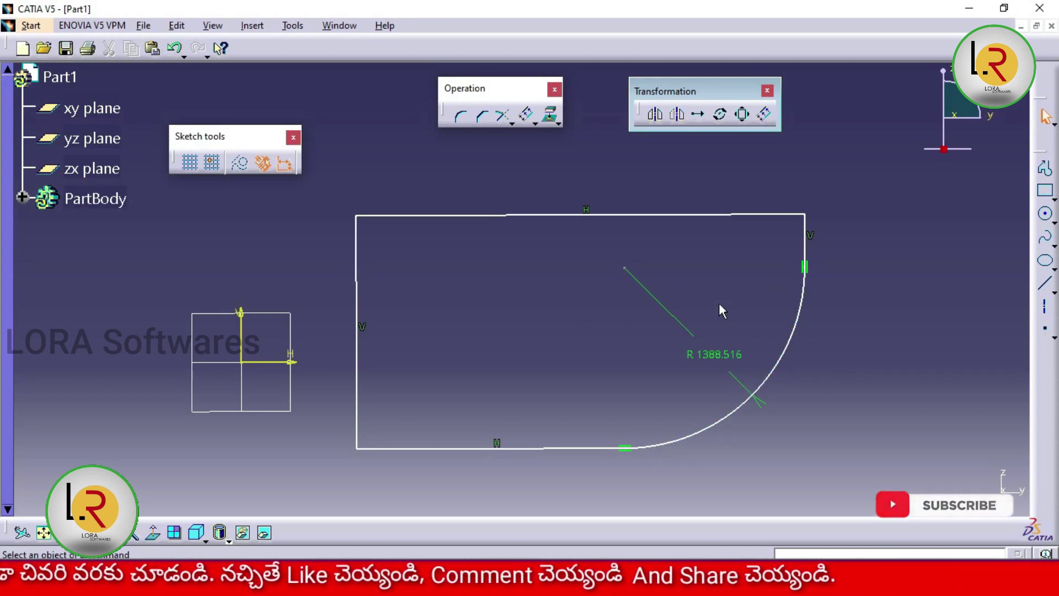
Offset the rounded profile to both sides with 5 instances spaced 20 mm apart.
{"action": "left_click", "coordinate": [765, 114]}
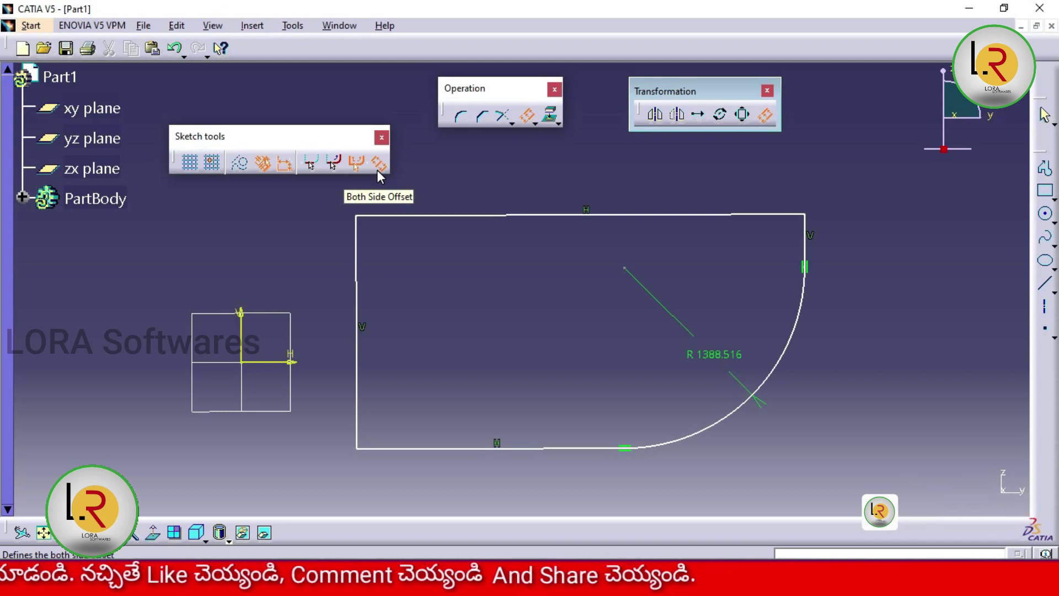
{"action": "left_click", "coordinate": [378, 172]}
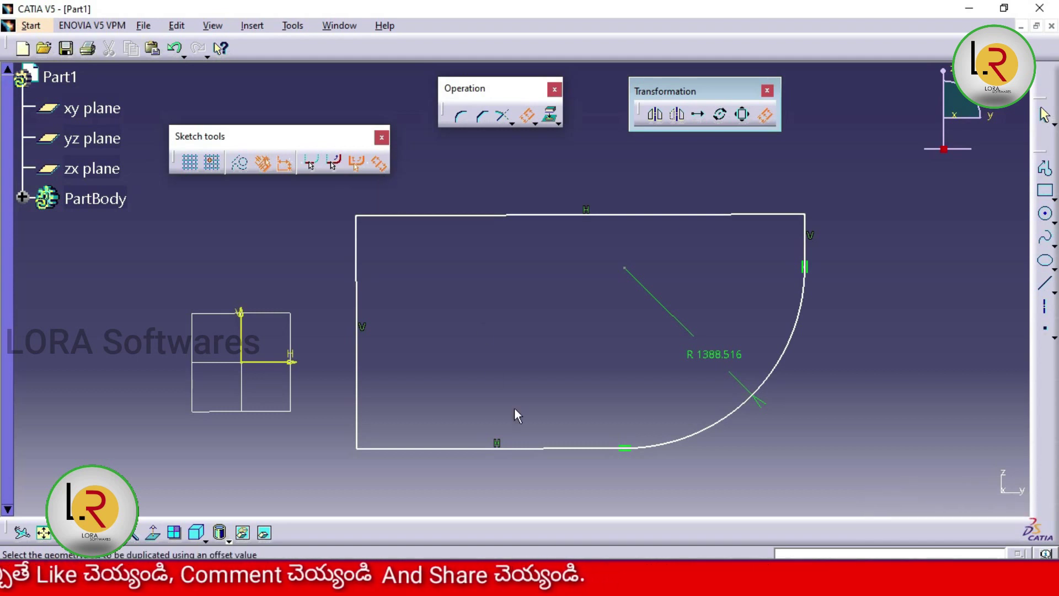
{"action": "left_click", "coordinate": [555, 448]}
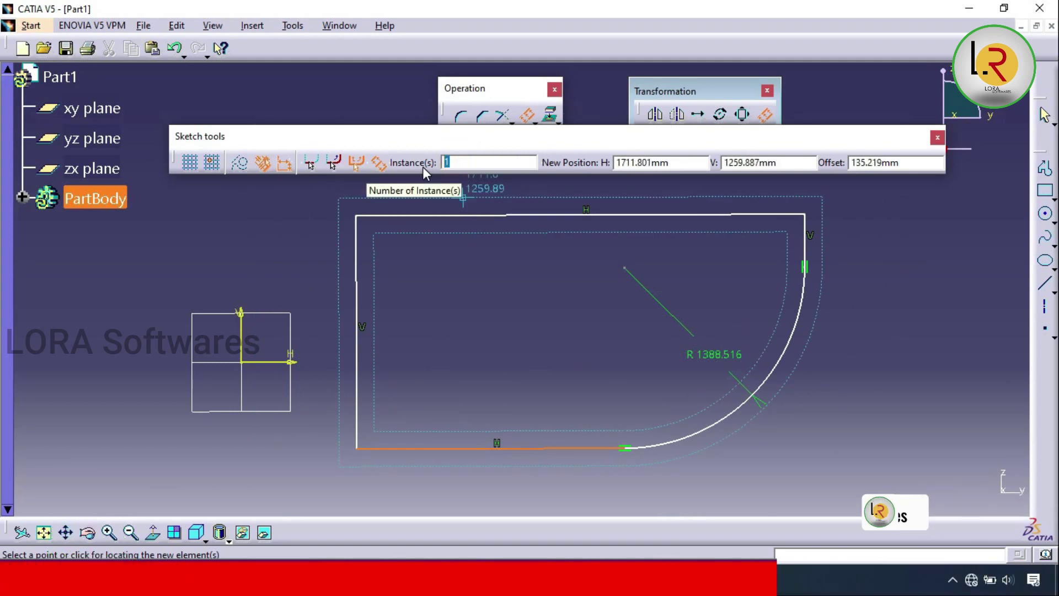
{"action": "type", "text": "5"}
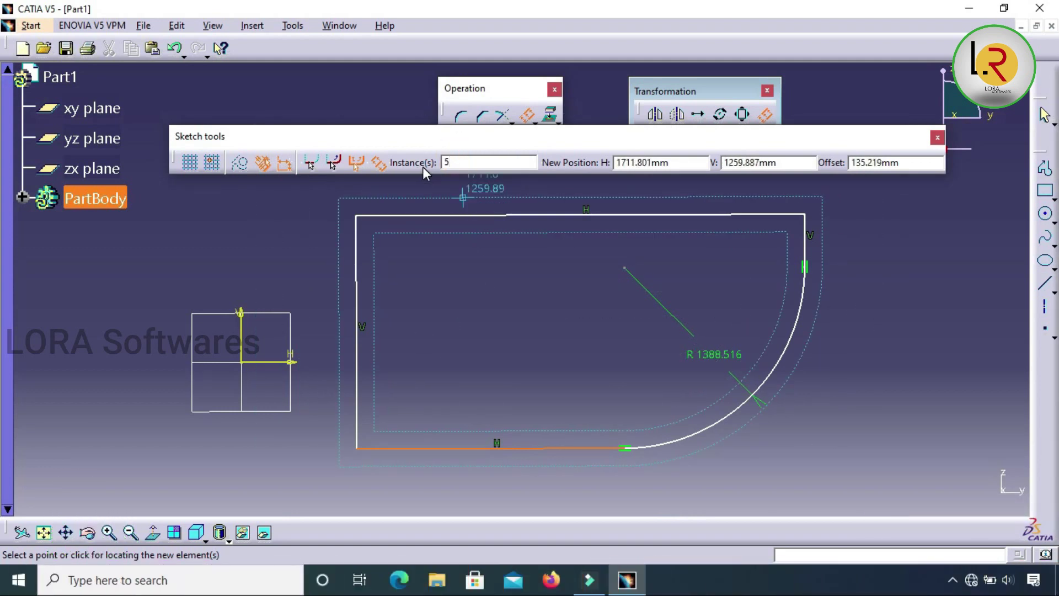
{"action": "key", "text": "Tab"}
{"action": "key", "text": "Tab"}
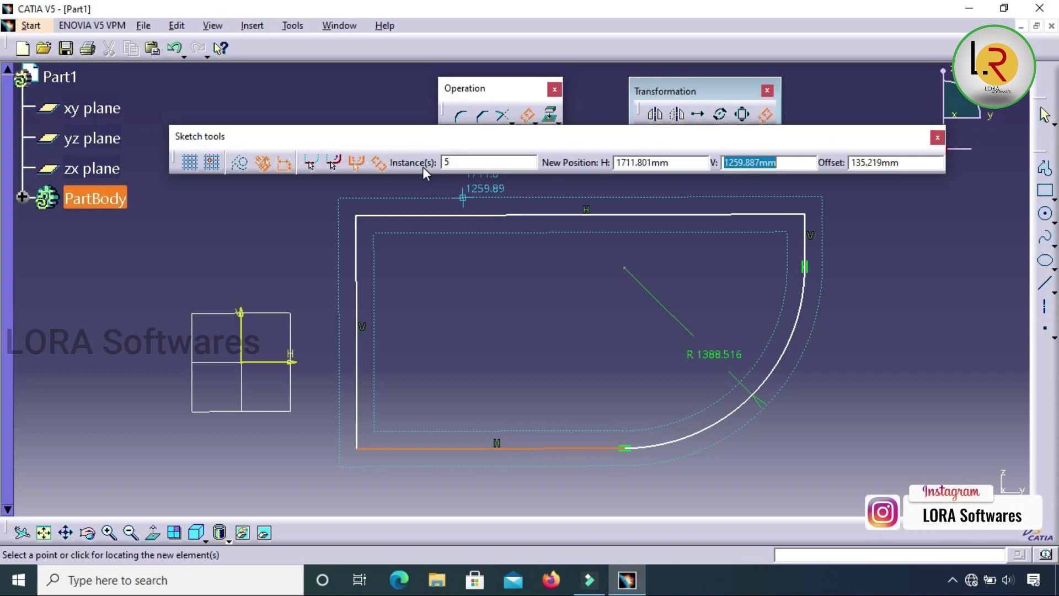
{"action": "key", "text": "Tab"}
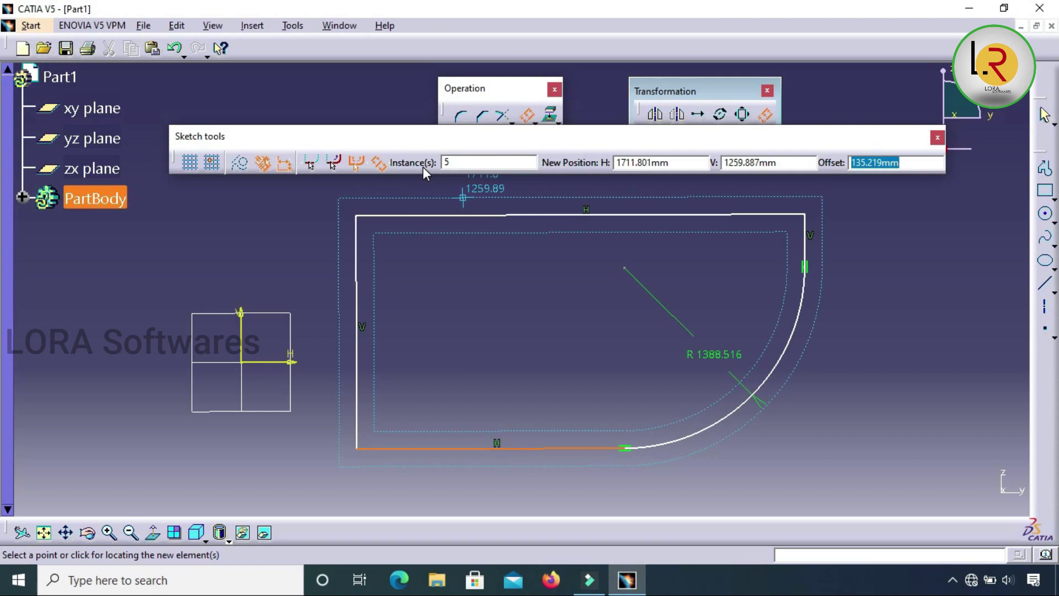
{"action": "type", "text": "20"}
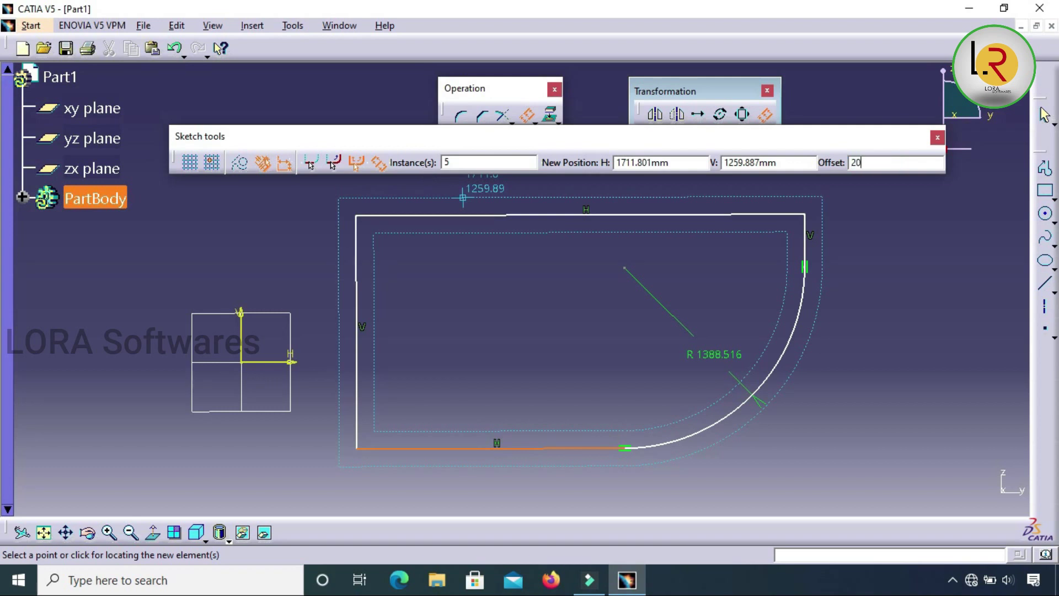
{"action": "key", "text": "Return"}
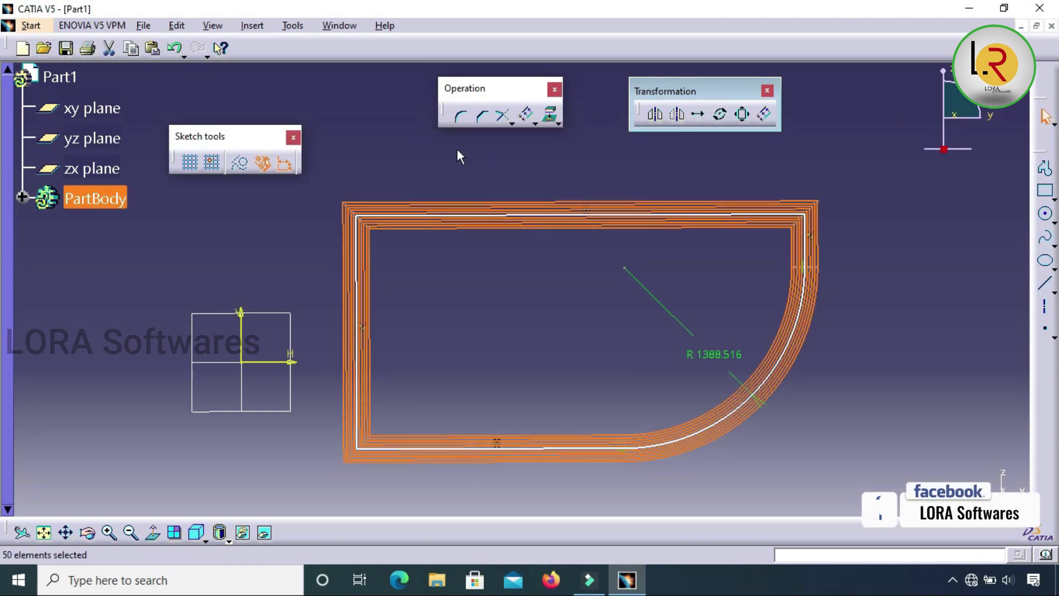
{"action": "mouse_move", "coordinate": [866, 362]}
{"action": "middle_mouse_down"}
{"action": "mouse_move", "coordinate": [885, 300]}
{"action": "mouse_move", "coordinate": [674, 302]}
{"action": "mouse_move", "coordinate": [521, 322]}
{"action": "middle_mouse_up"}
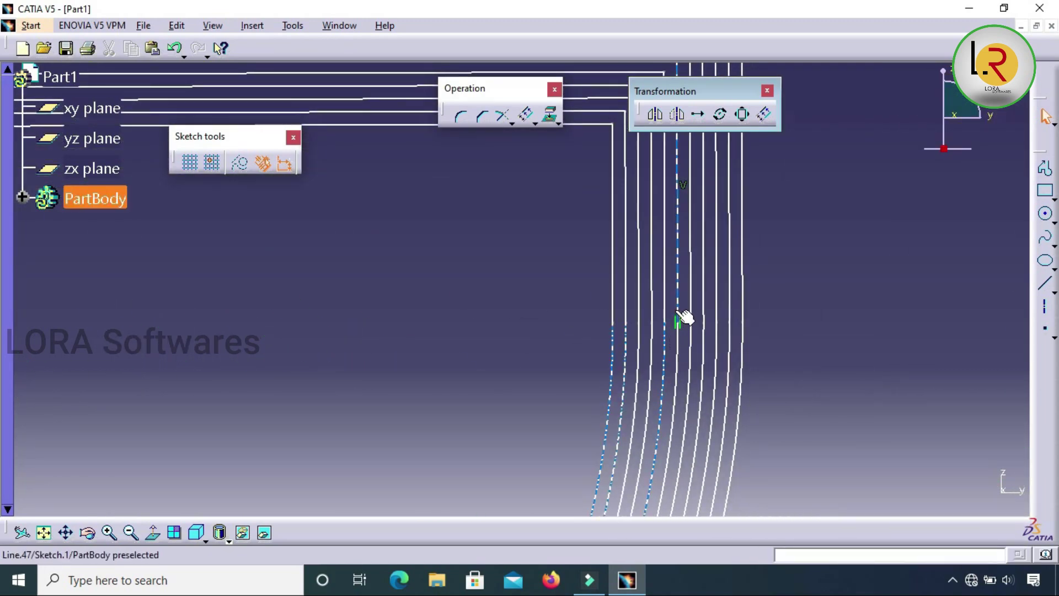
{"action": "left_click", "coordinate": [659, 309]}
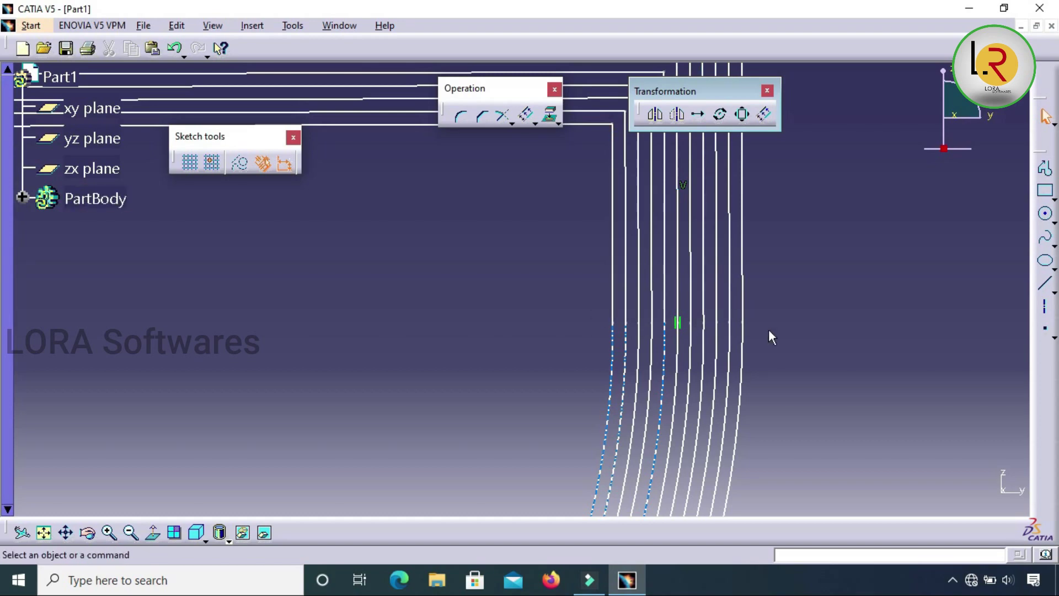
{"action": "middle_click_drag", "start_coordinate": [816, 333], "coordinate": [839, 450], "text": "ctrl"}
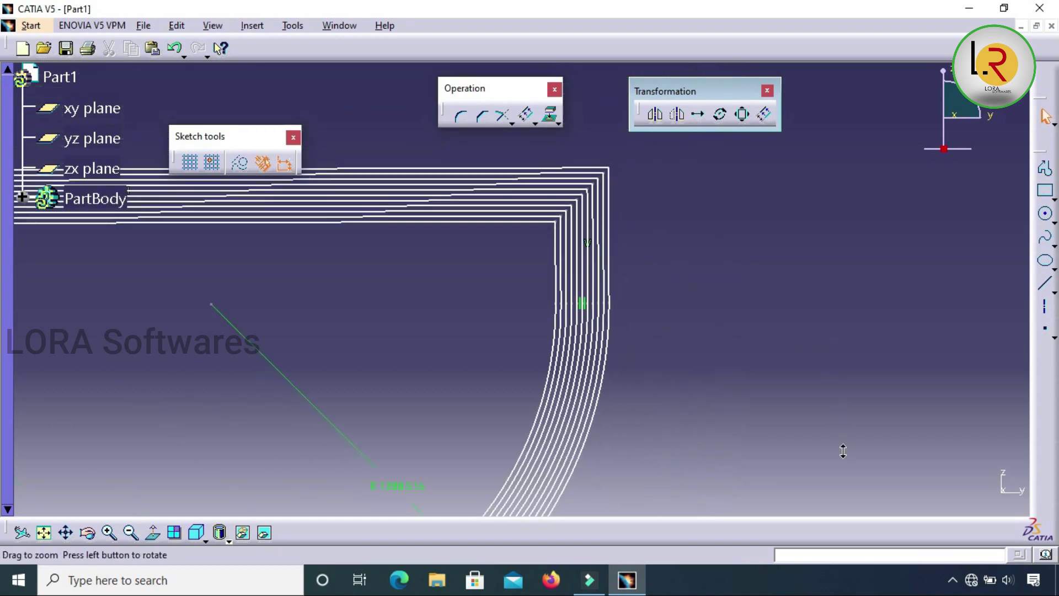